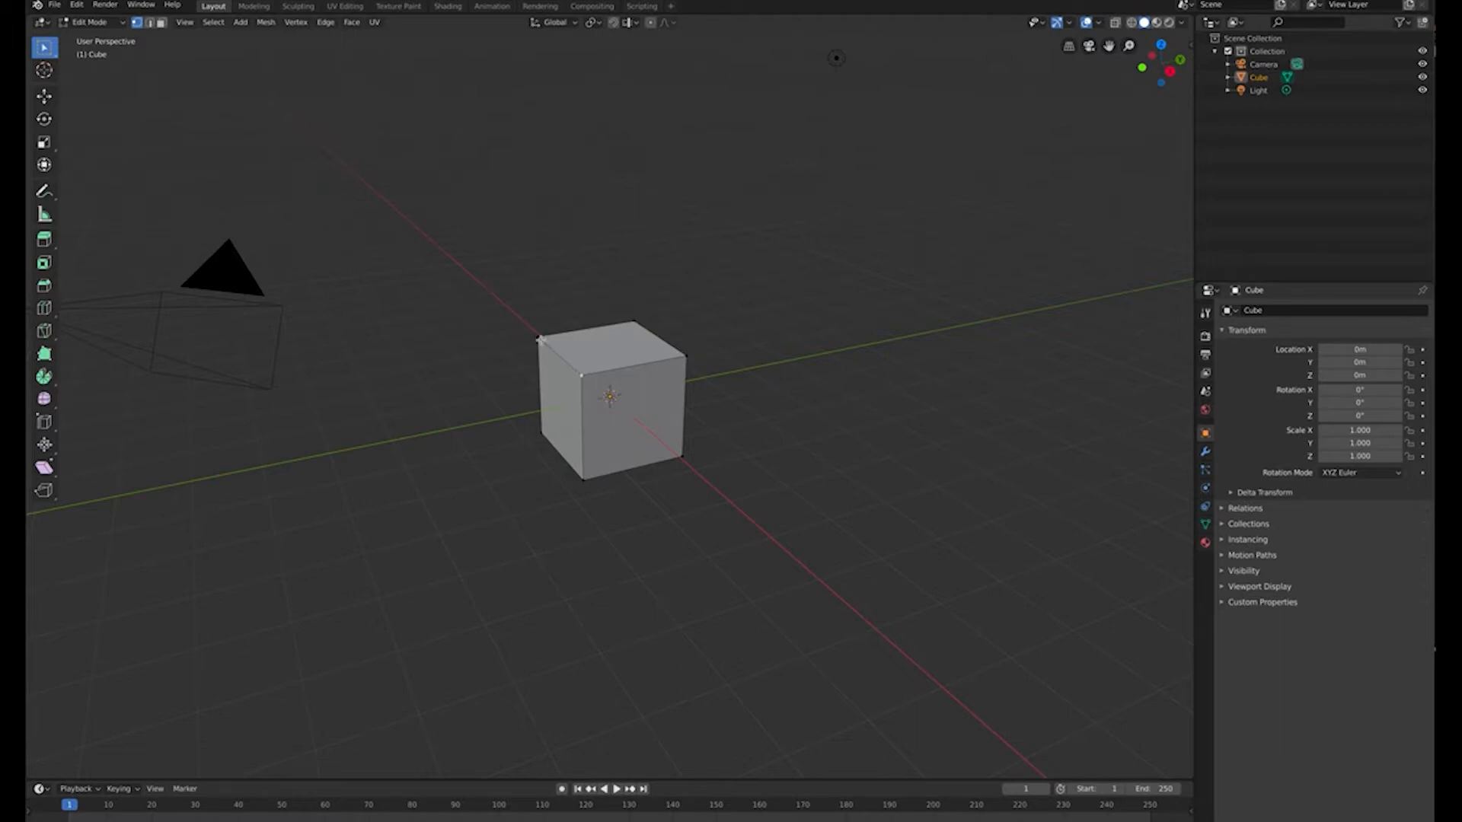
Raise the cube's top face along the Z axis and extrude it upward by about 2 m to form a column.
{"action": "middle_click_drag", "start_coordinate": [716, 385], "coordinate": [644, 336]}
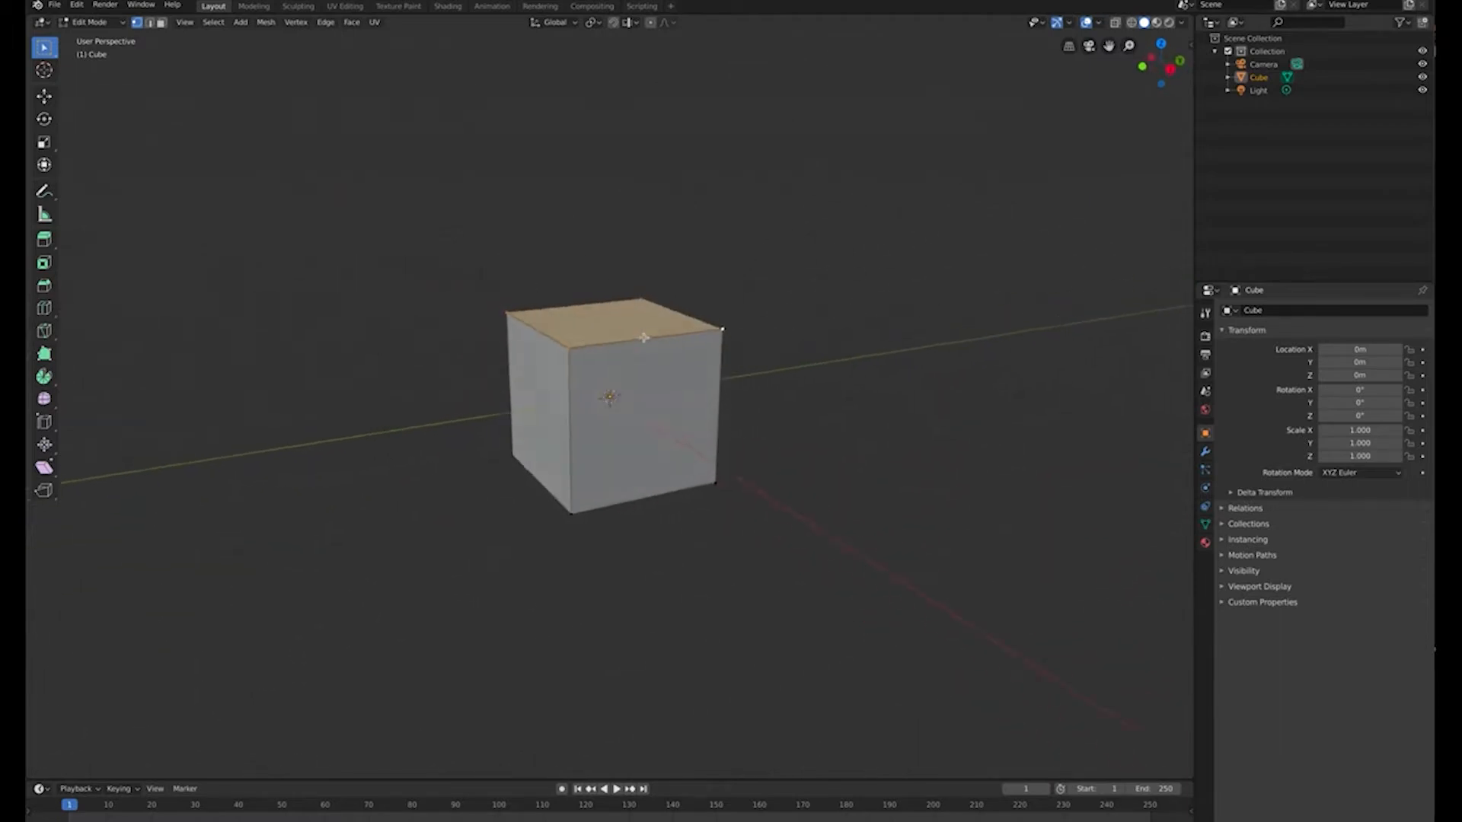
{"action": "key", "text": "g"}
{"action": "key", "text": "z"}
{"action": "left_click", "coordinate": [635, 279]}
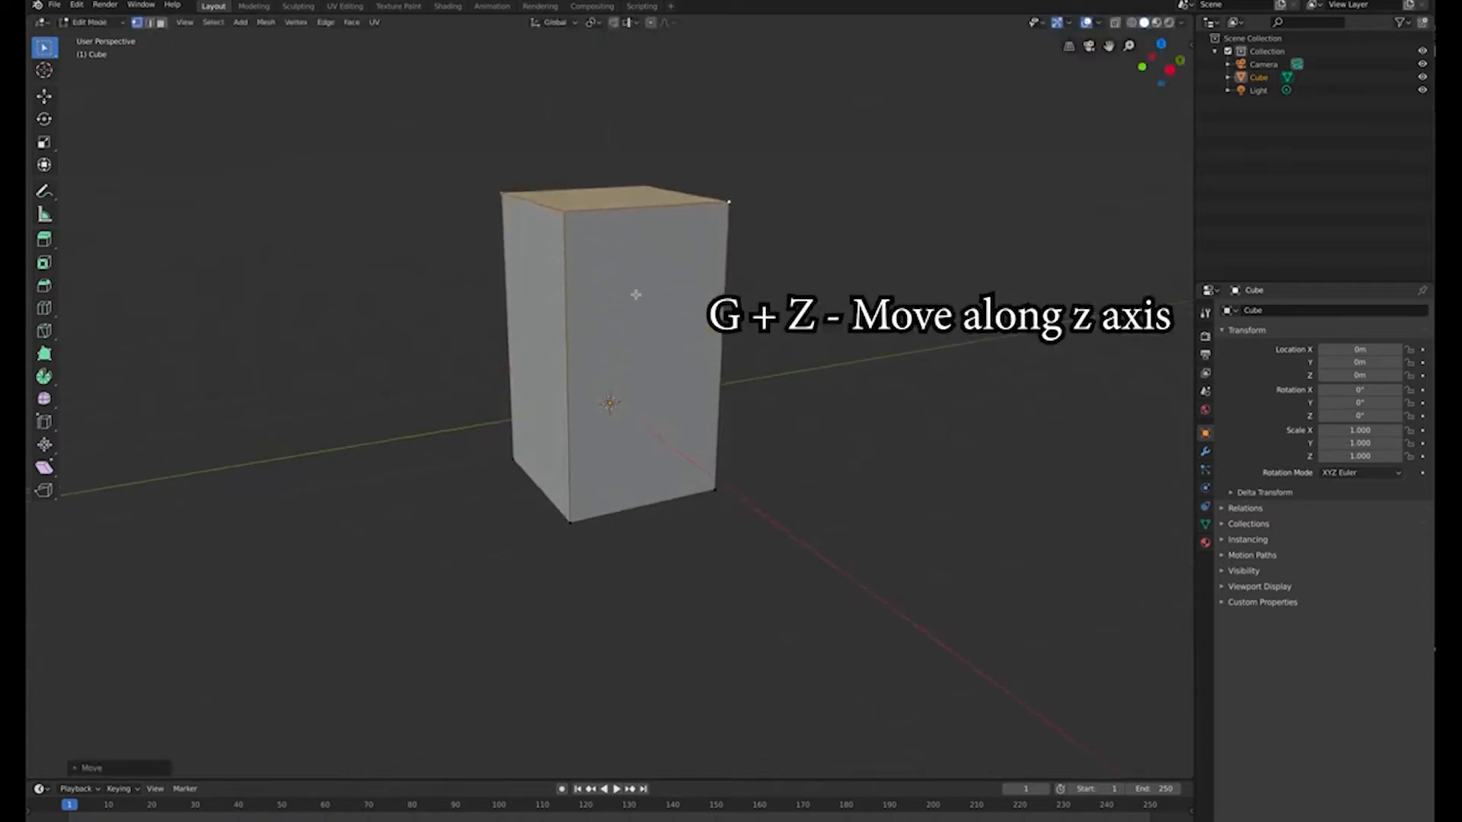
{"action": "middle_click_drag", "start_coordinate": [636, 280], "coordinate": [648, 357], "text": "shift"}
{"action": "key", "text": "e"}
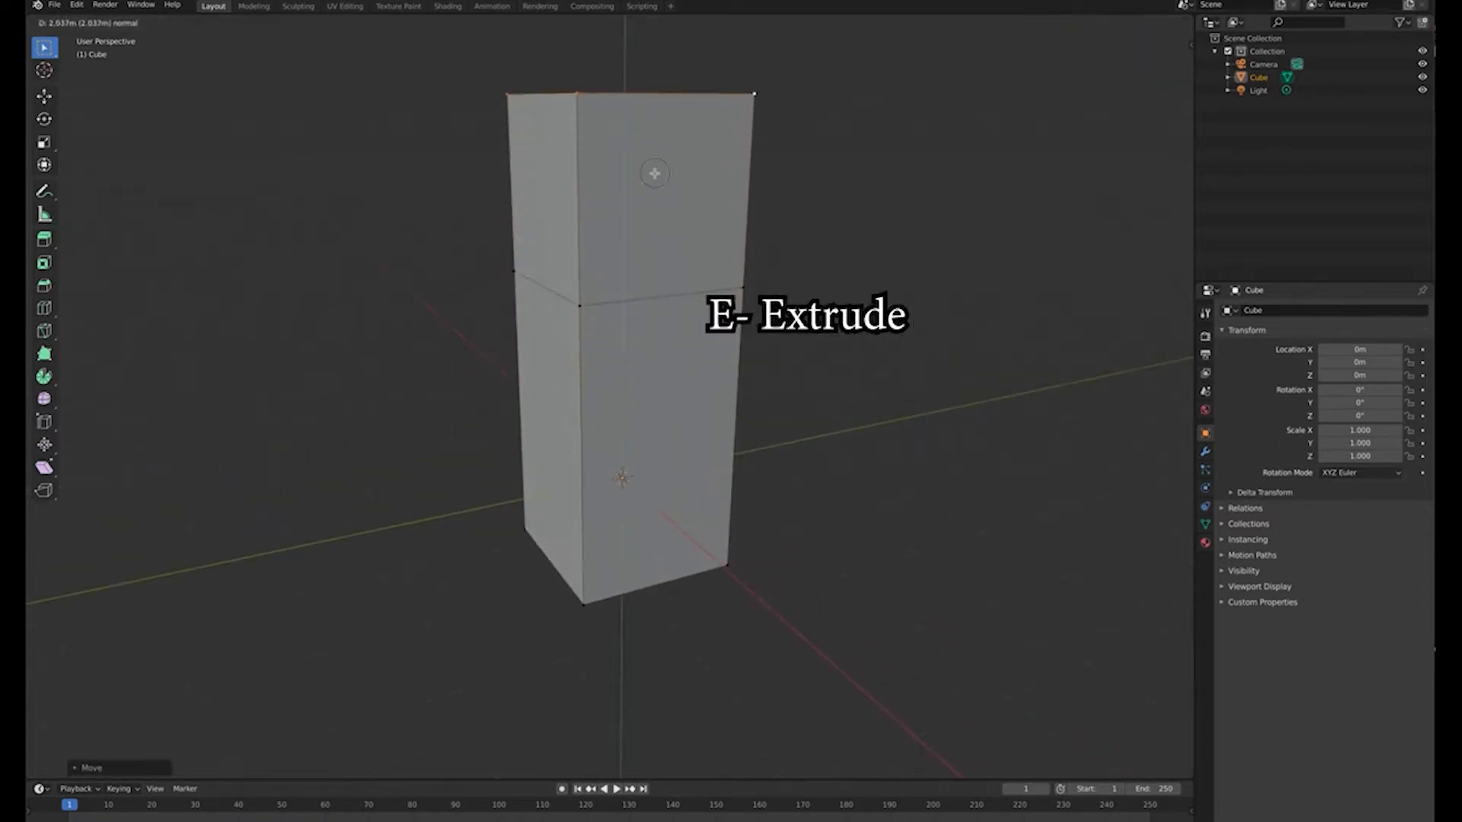
{"action": "left_click", "coordinate": [669, 204]}
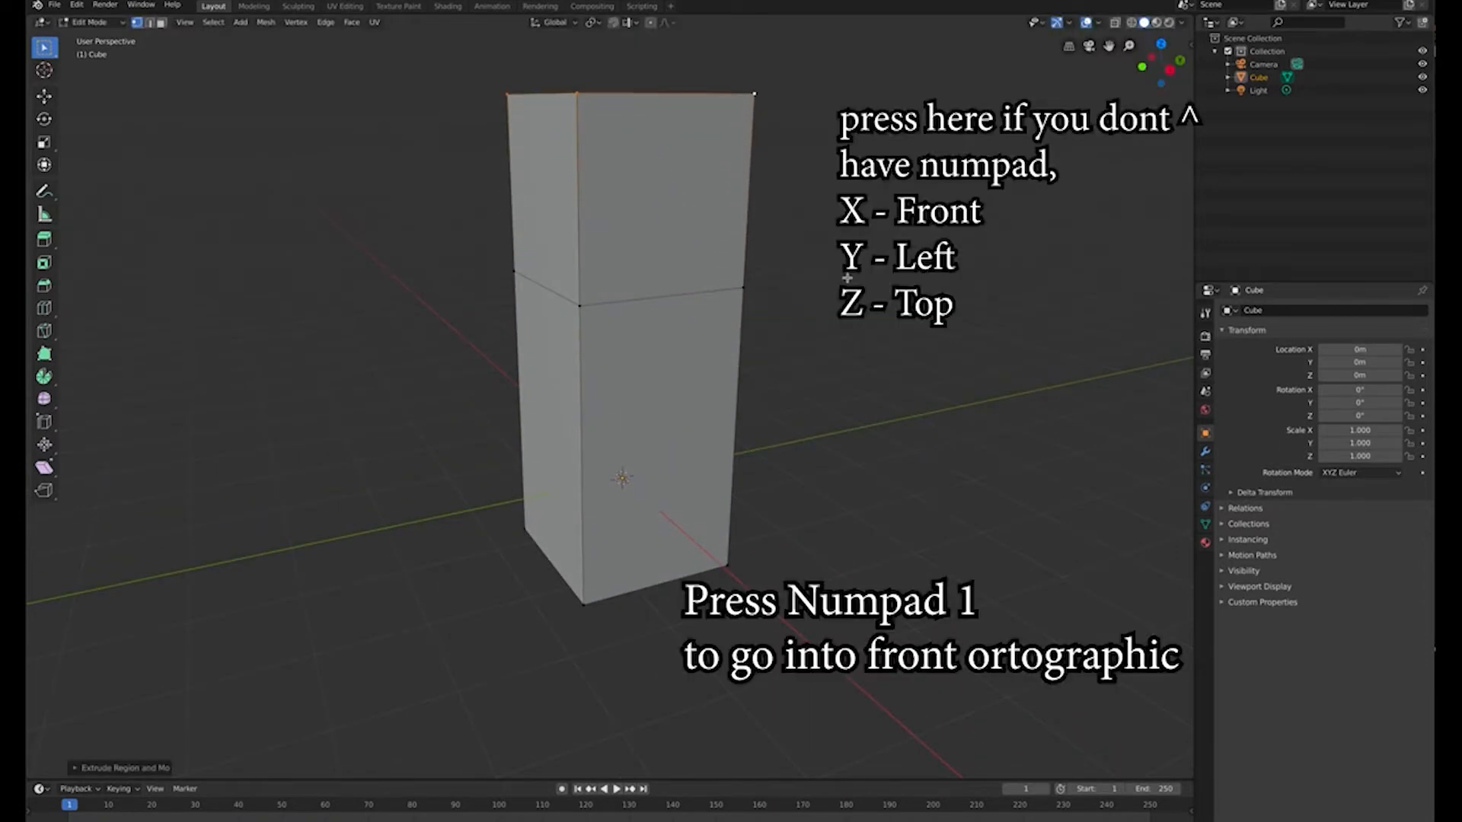
Show the column in the front orthographic view with wireframe shading.
{"action": "key", "text": "KP_1"}
{"action": "left_click_drag", "start_coordinate": [1140, 82], "coordinate": [1145, 100]}
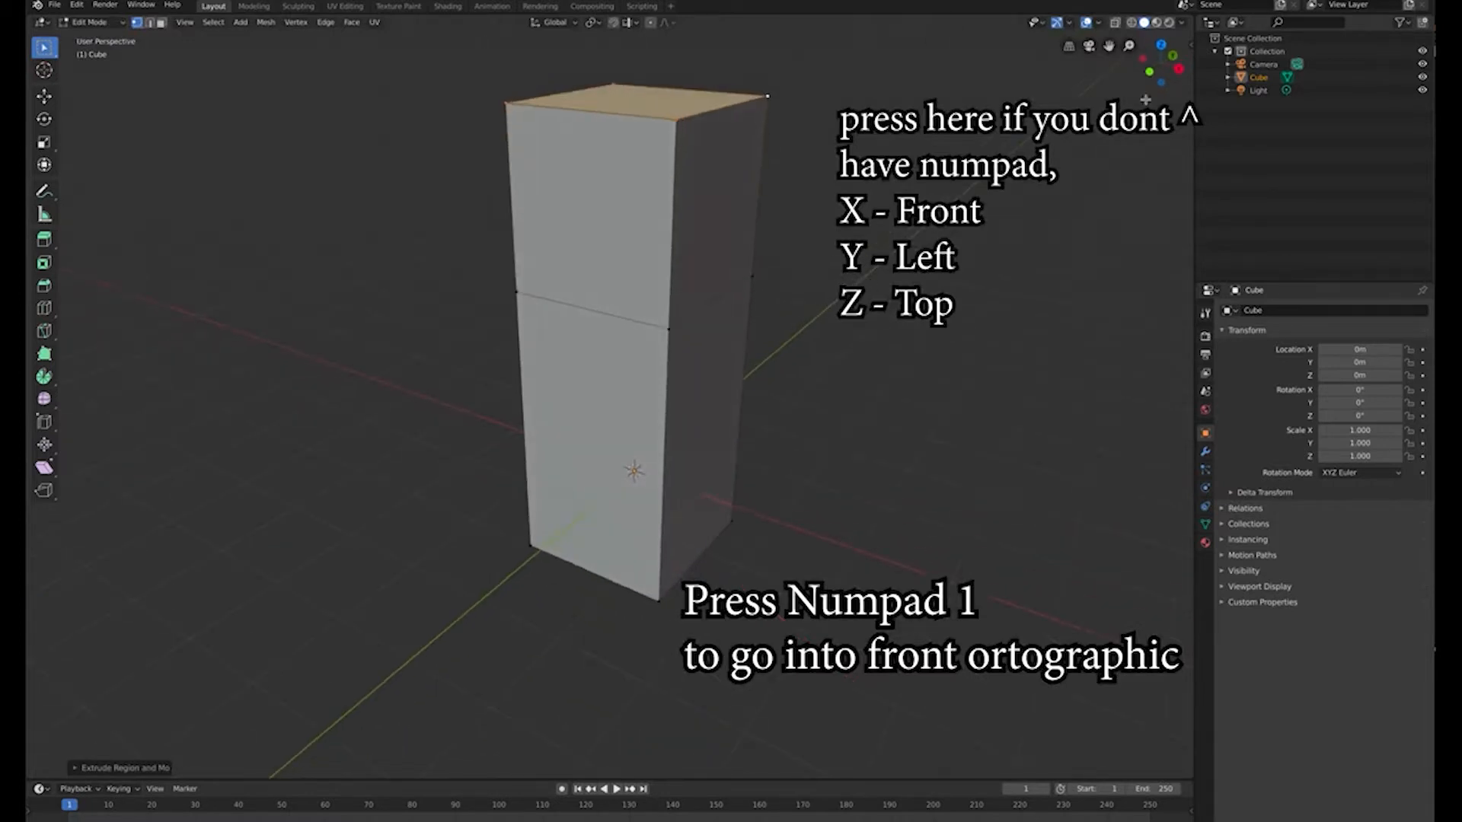
{"action": "left_click", "coordinate": [1178, 69]}
{"action": "left_click", "coordinate": [1180, 66]}
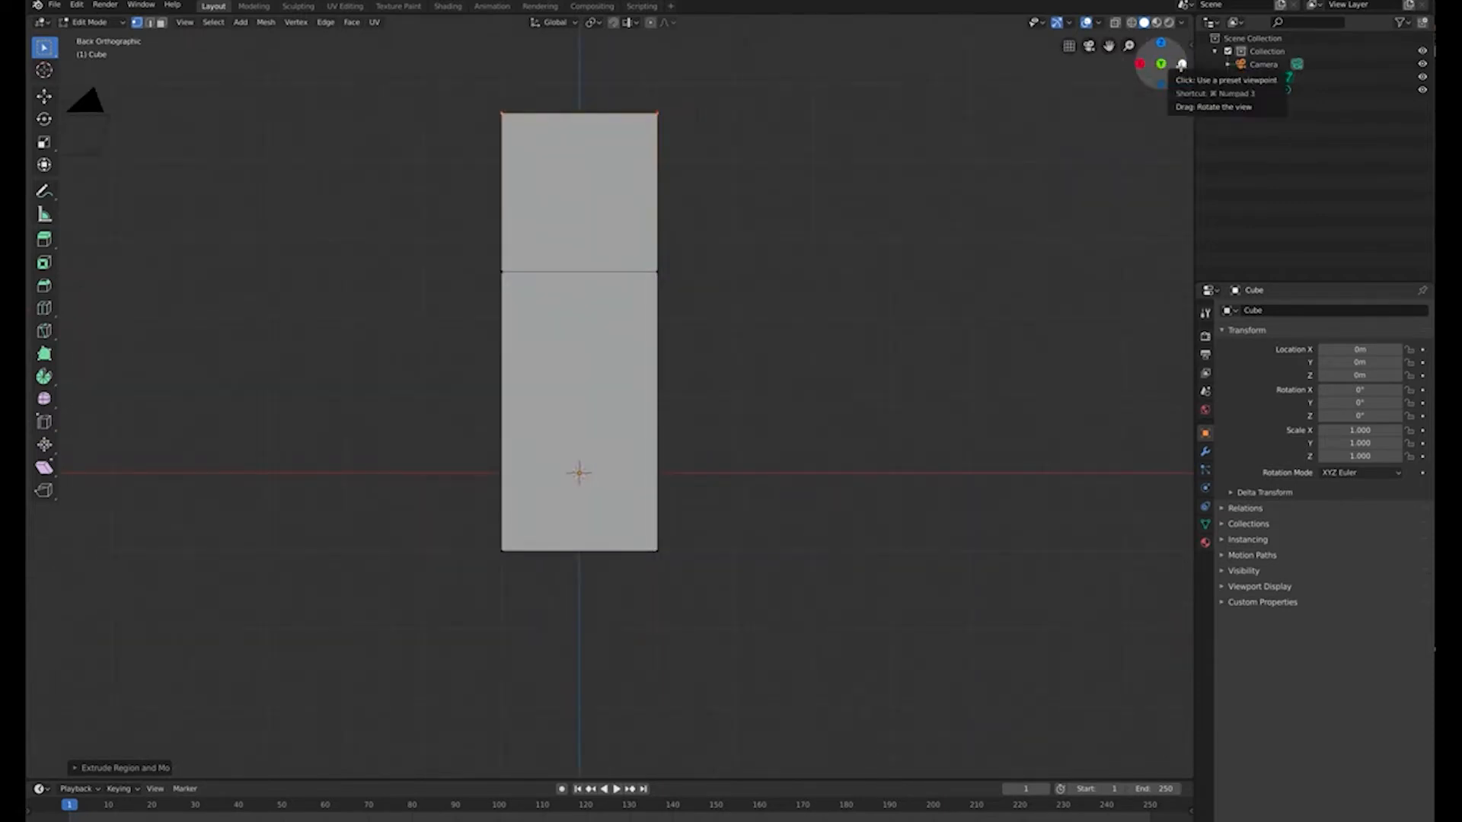
{"action": "left_click", "coordinate": [1140, 64]}
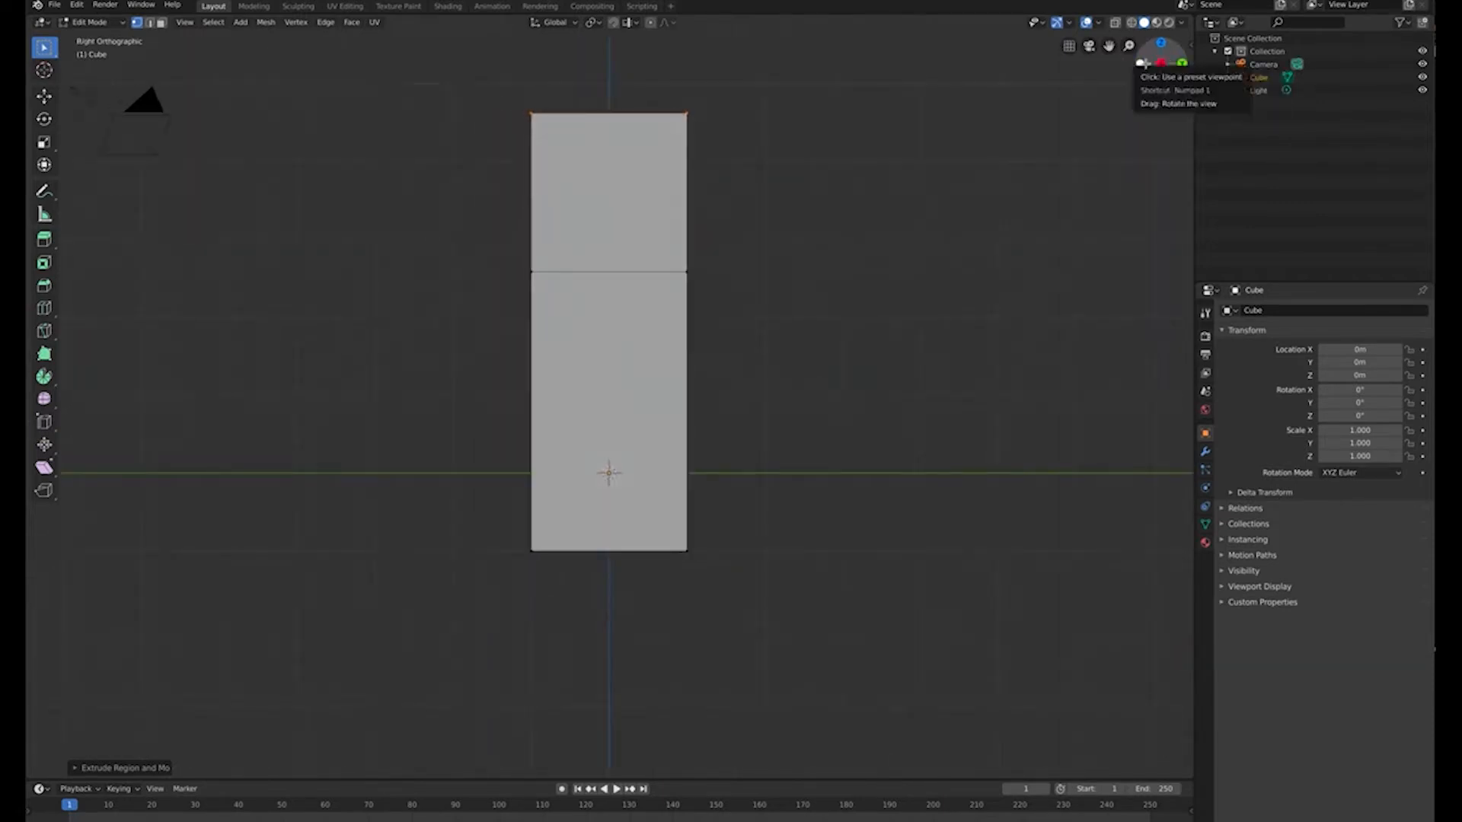
{"action": "left_click", "coordinate": [1139, 64]}
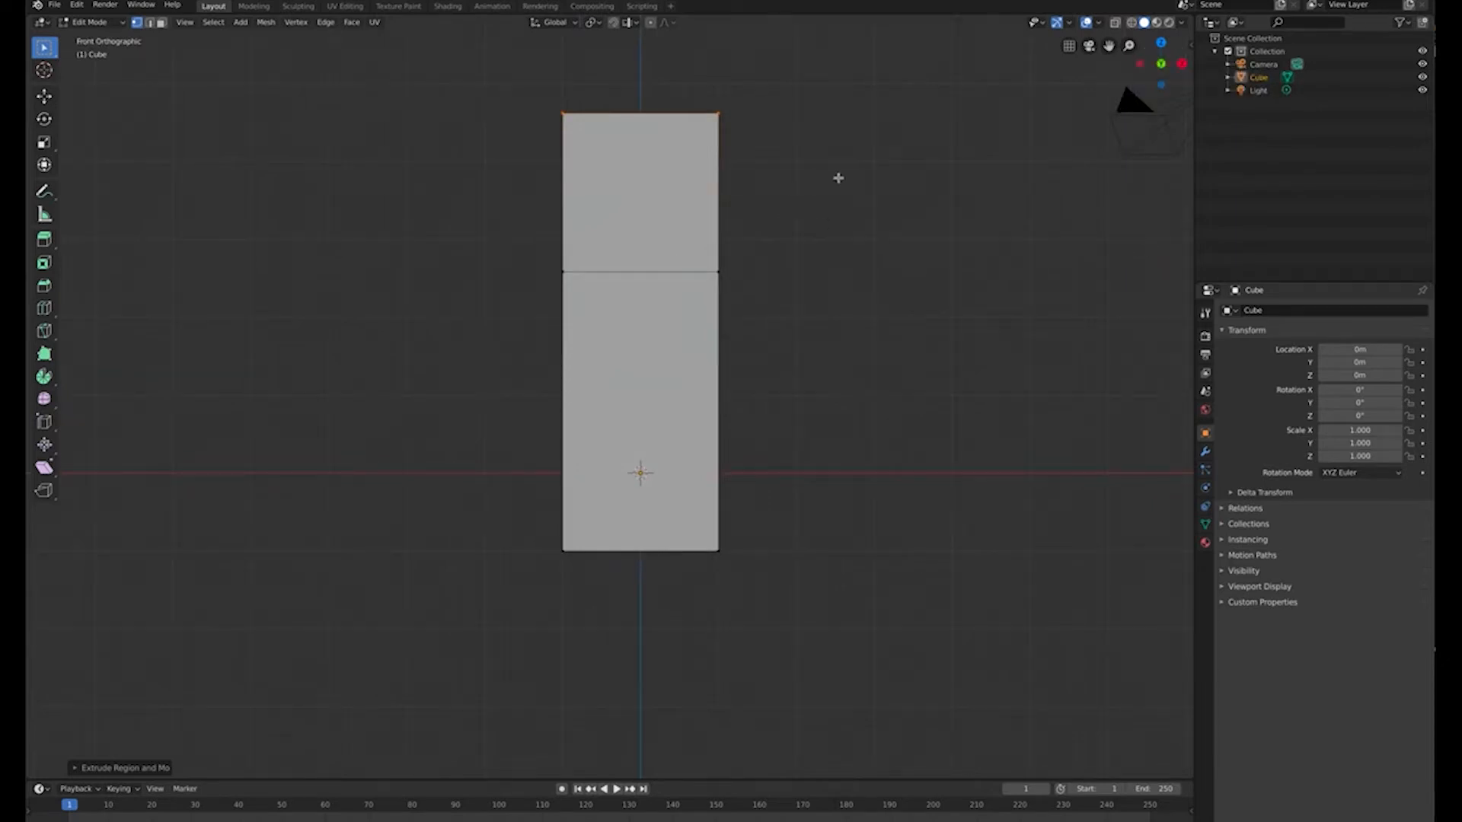
{"action": "middle_click_drag", "start_coordinate": [838, 178], "coordinate": [835, 220], "text": "shift"}
{"action": "key", "text": "z"}
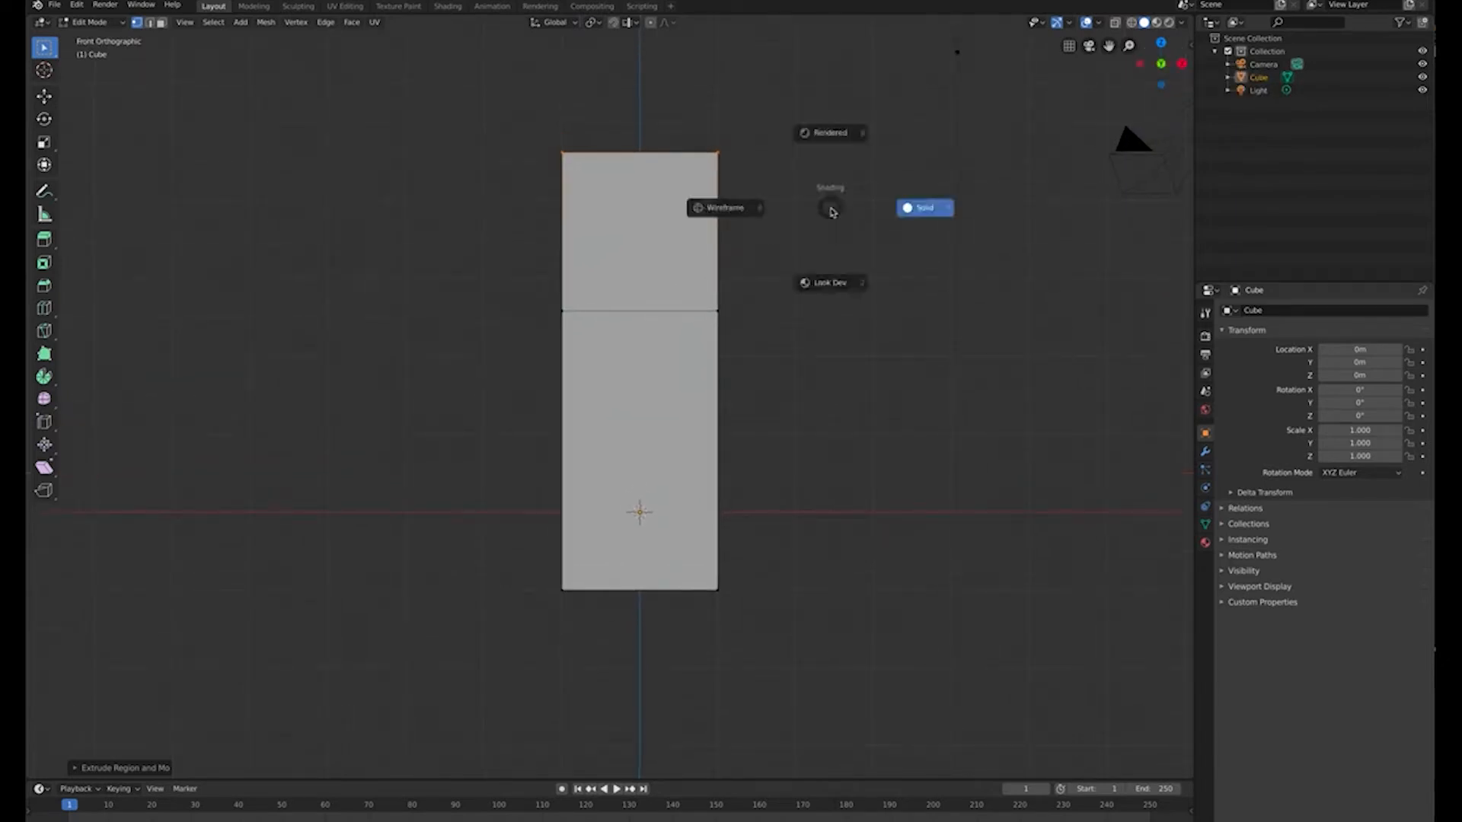
{"action": "left_click", "coordinate": [732, 220]}
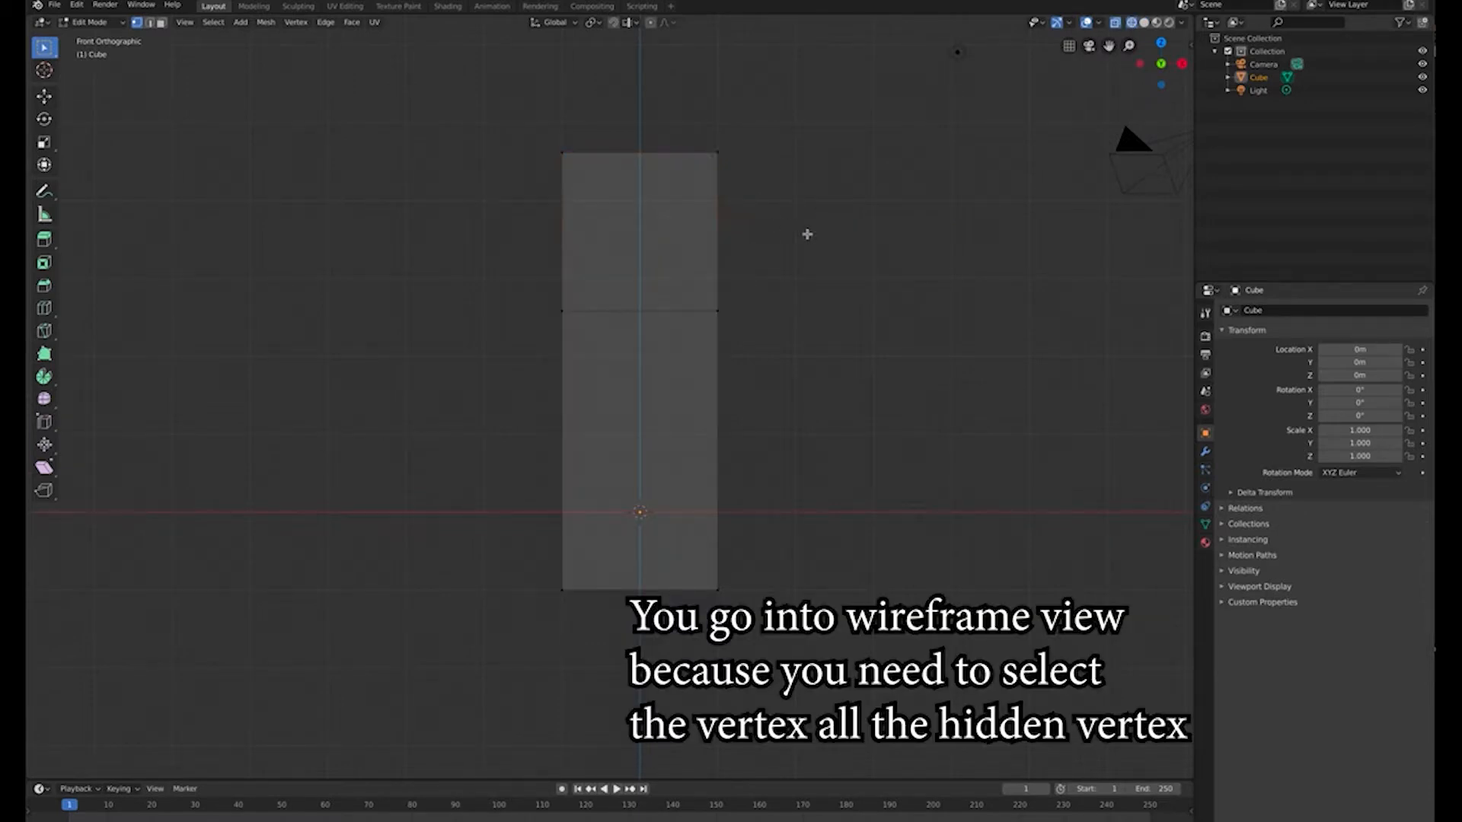
Try box-selecting the column's top vertices in solid shading and inspect the selection from an angle.
{"action": "key", "text": "z"}
{"action": "left_click", "coordinate": [868, 235]}
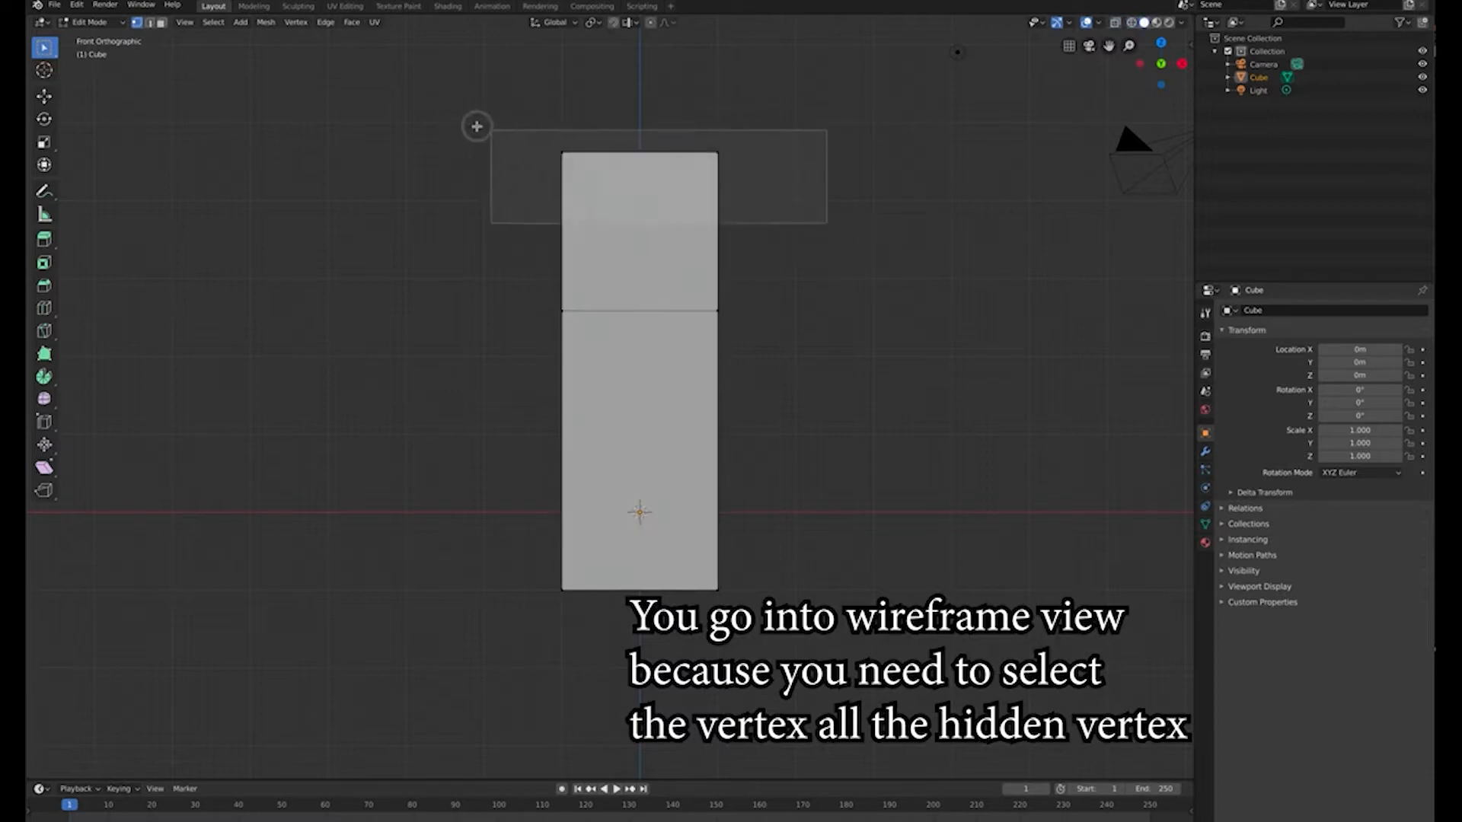
{"action": "mouse_move", "coordinate": [868, 235]}
{"action": "middle_mouse_down"}
{"action": "mouse_move", "coordinate": [774, 222]}
{"action": "mouse_move", "coordinate": [736, 240]}
{"action": "middle_mouse_up"}
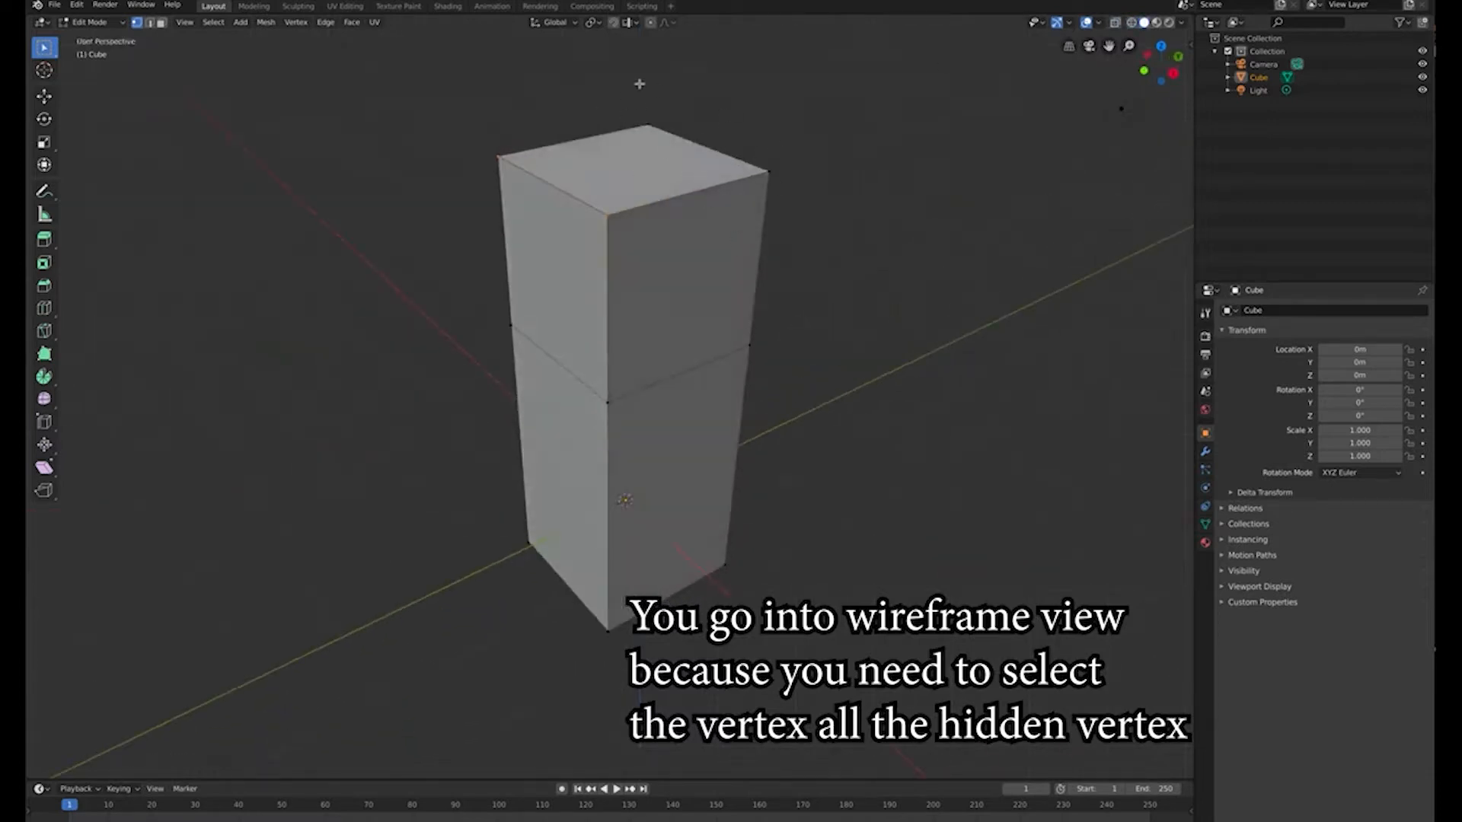
Select all the column's top vertices, including the hidden ones, in front-view wireframe and scale them inward.
{"action": "key", "text": "KP_1"}
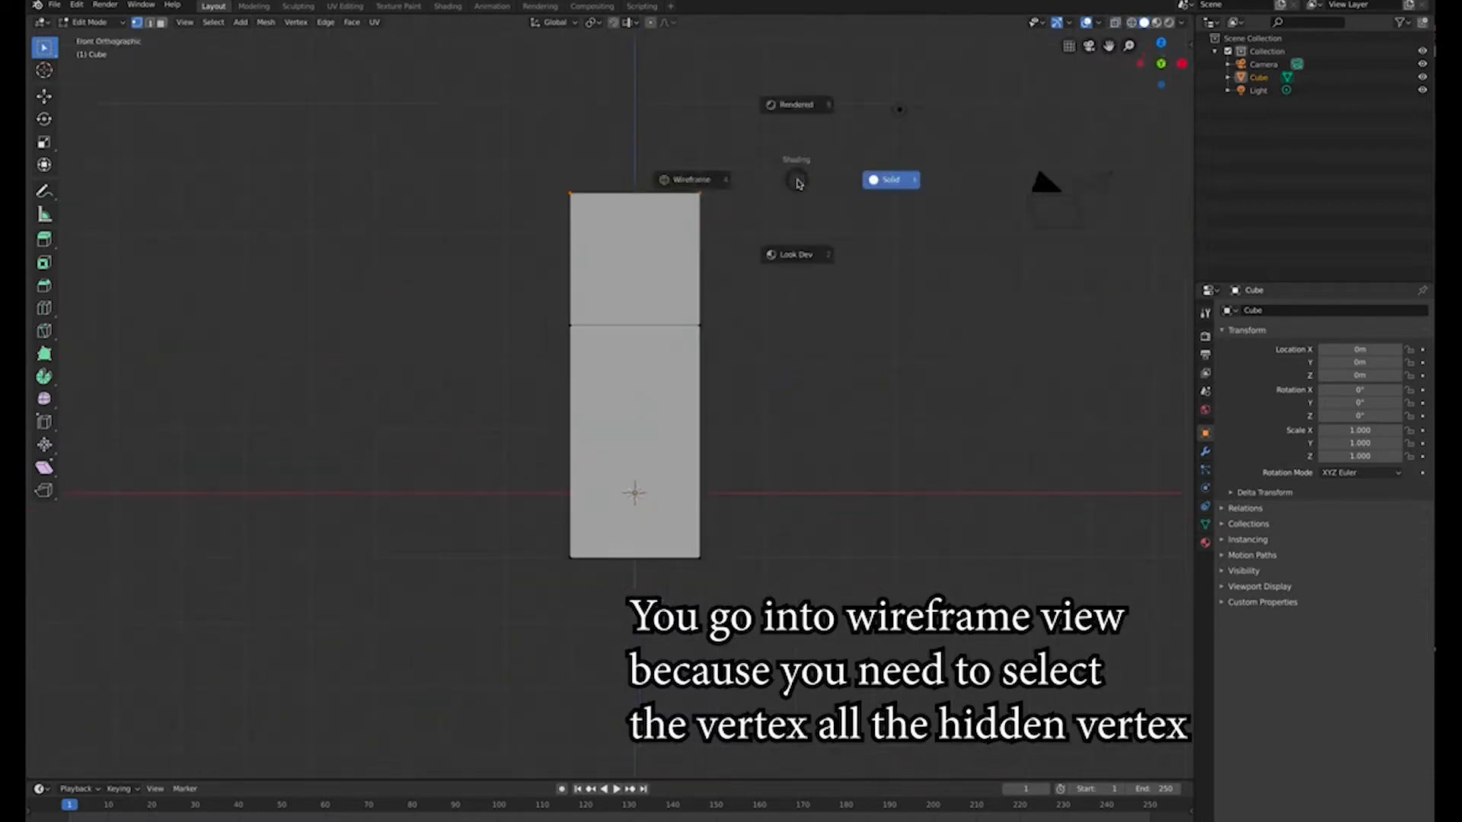
{"action": "left_click", "coordinate": [731, 185]}
{"action": "middle_click_drag", "start_coordinate": [765, 238], "coordinate": [684, 185]}
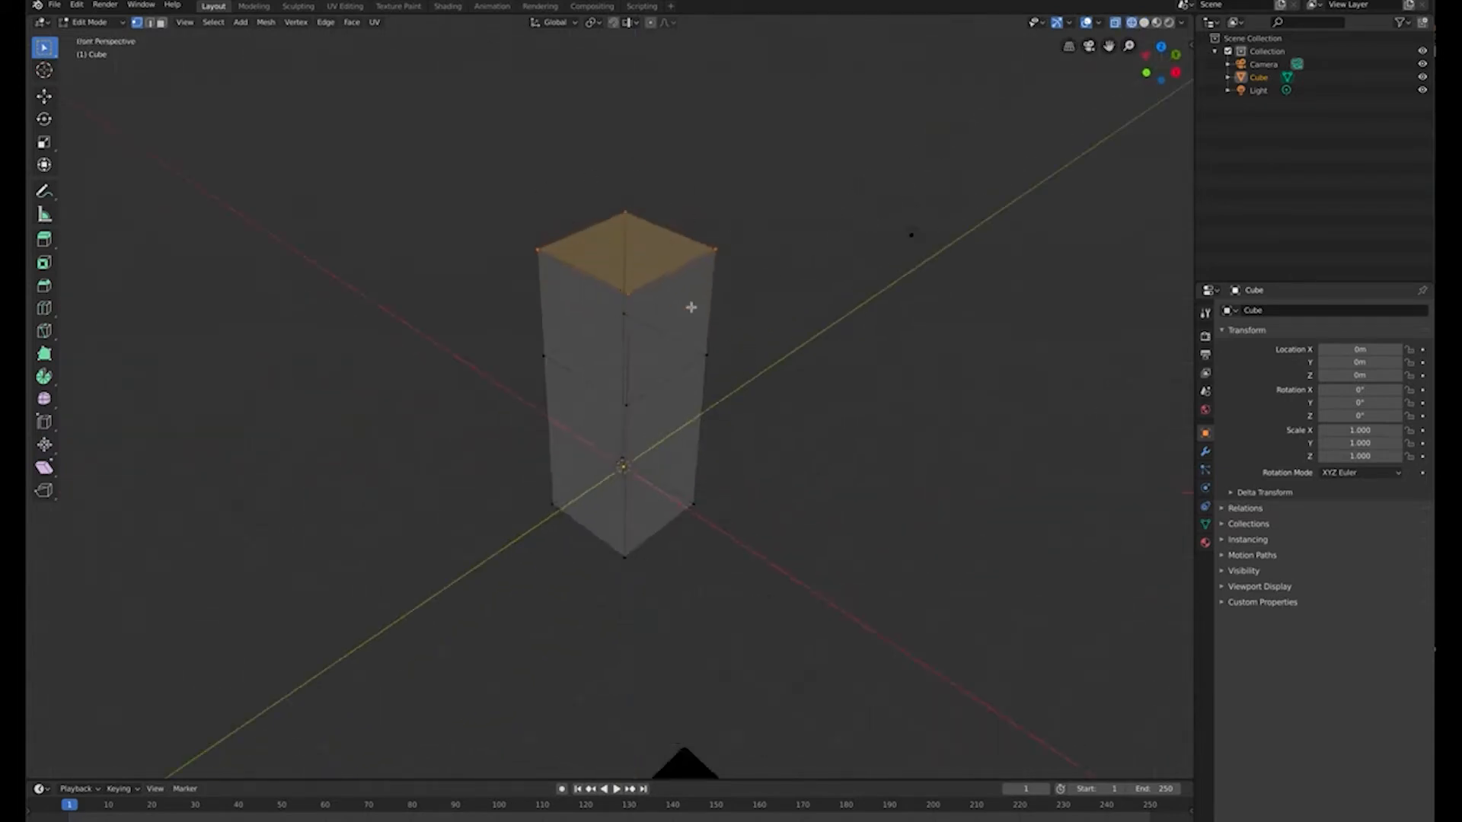
{"action": "key", "text": "KP_1"}
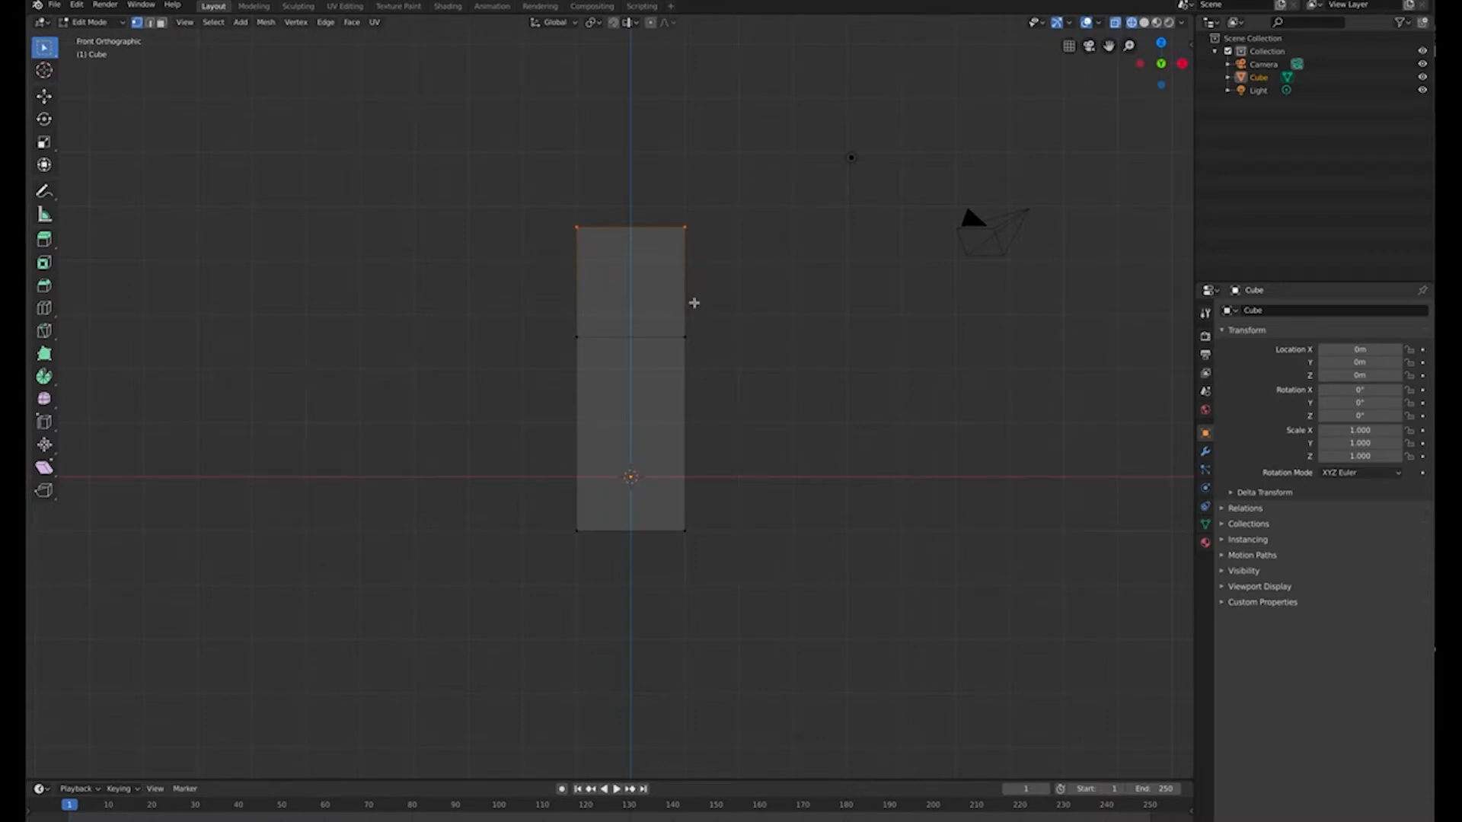
{"action": "key", "text": "s"}
{"action": "left_click", "coordinate": [739, 381]}
Scale the column's middle ring of vertices down slightly and move it down toward negative X.
{"action": "left_click_drag", "start_coordinate": [740, 408], "coordinate": [518, 297]}
{"action": "key", "text": "s"}
{"action": "left_click", "coordinate": [747, 280]}
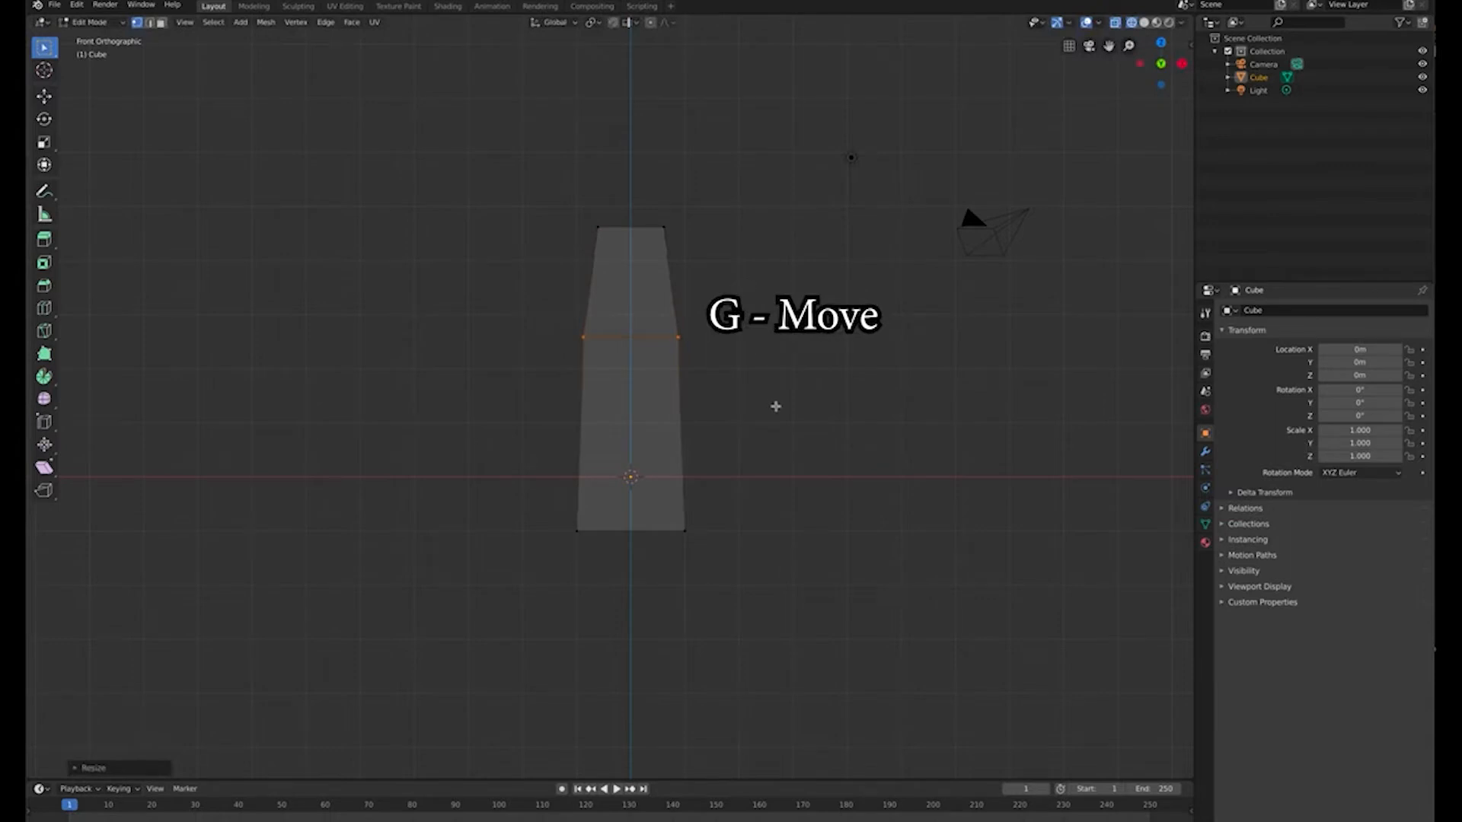
{"action": "key", "text": "g"}
{"action": "left_click", "coordinate": [751, 462]}
Move the top ring down toward negative X and extrude it upward into a narrower trunk segment.
{"action": "left_click_drag", "start_coordinate": [746, 310], "coordinate": [557, 173]}
{"action": "key", "text": "g"}
{"action": "left_click", "coordinate": [545, 221]}
{"action": "key", "text": "e"}
{"action": "left_click", "coordinate": [714, 169]}
{"action": "key", "text": "s"}
{"action": "left_click", "coordinate": [668, 183]}
Raise the trunk's top ring and shift the ring beneath it slightly toward negative X.
{"action": "left_click_drag", "start_coordinate": [686, 225], "coordinate": [501, 129]}
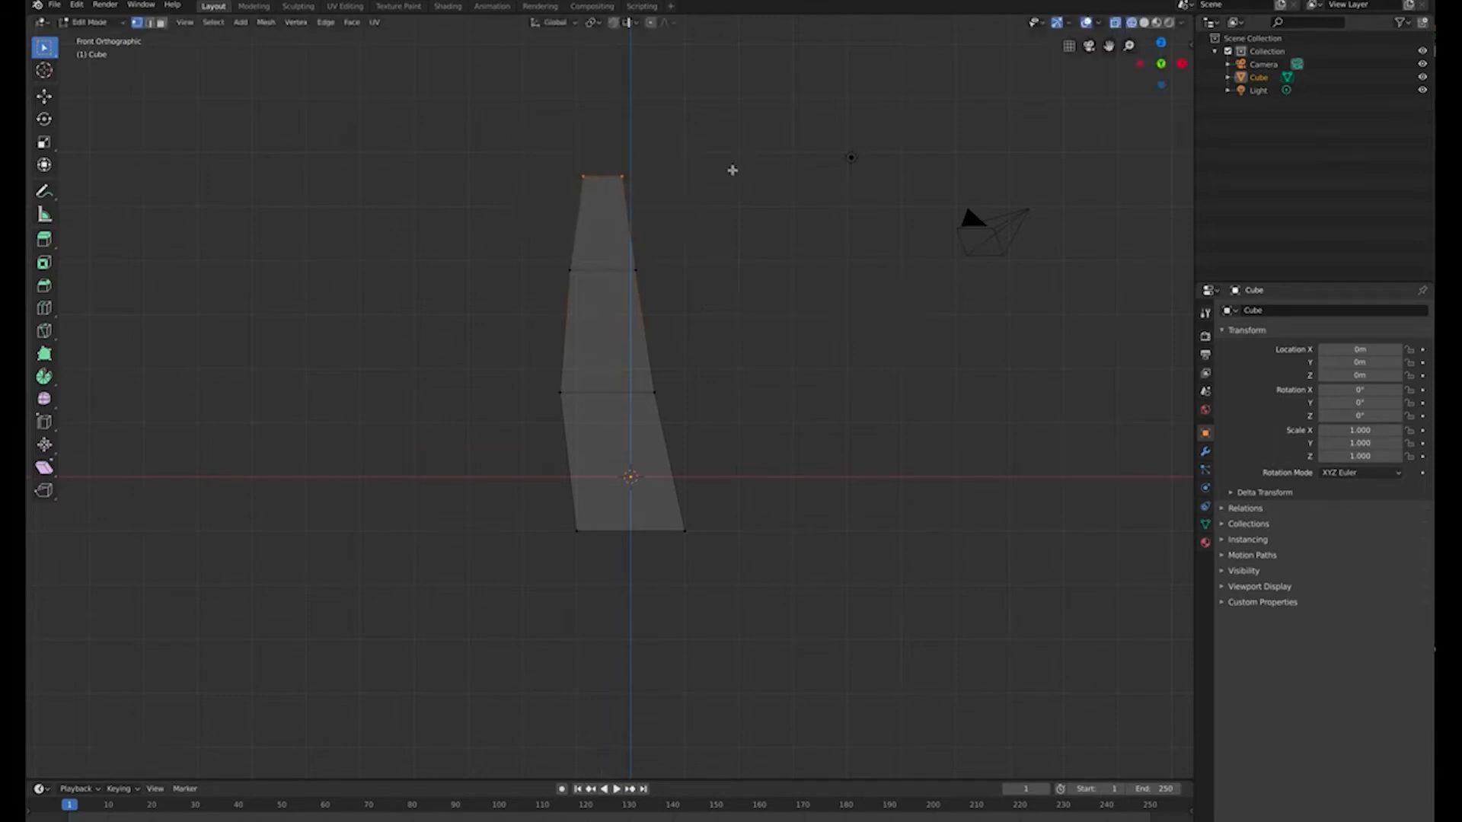
{"action": "key", "text": "g"}
{"action": "left_click", "coordinate": [728, 147]}
{"action": "key", "text": "g"}
{"action": "left_click", "coordinate": [685, 283]}
Extrude the top ring upward, scale it down to a narrow tip, and position the tip.
{"action": "key", "text": "e"}
{"action": "left_click", "coordinate": [630, 110]}
{"action": "key", "text": "s"}
{"action": "left_click", "coordinate": [644, 102]}
{"action": "key", "text": "g"}
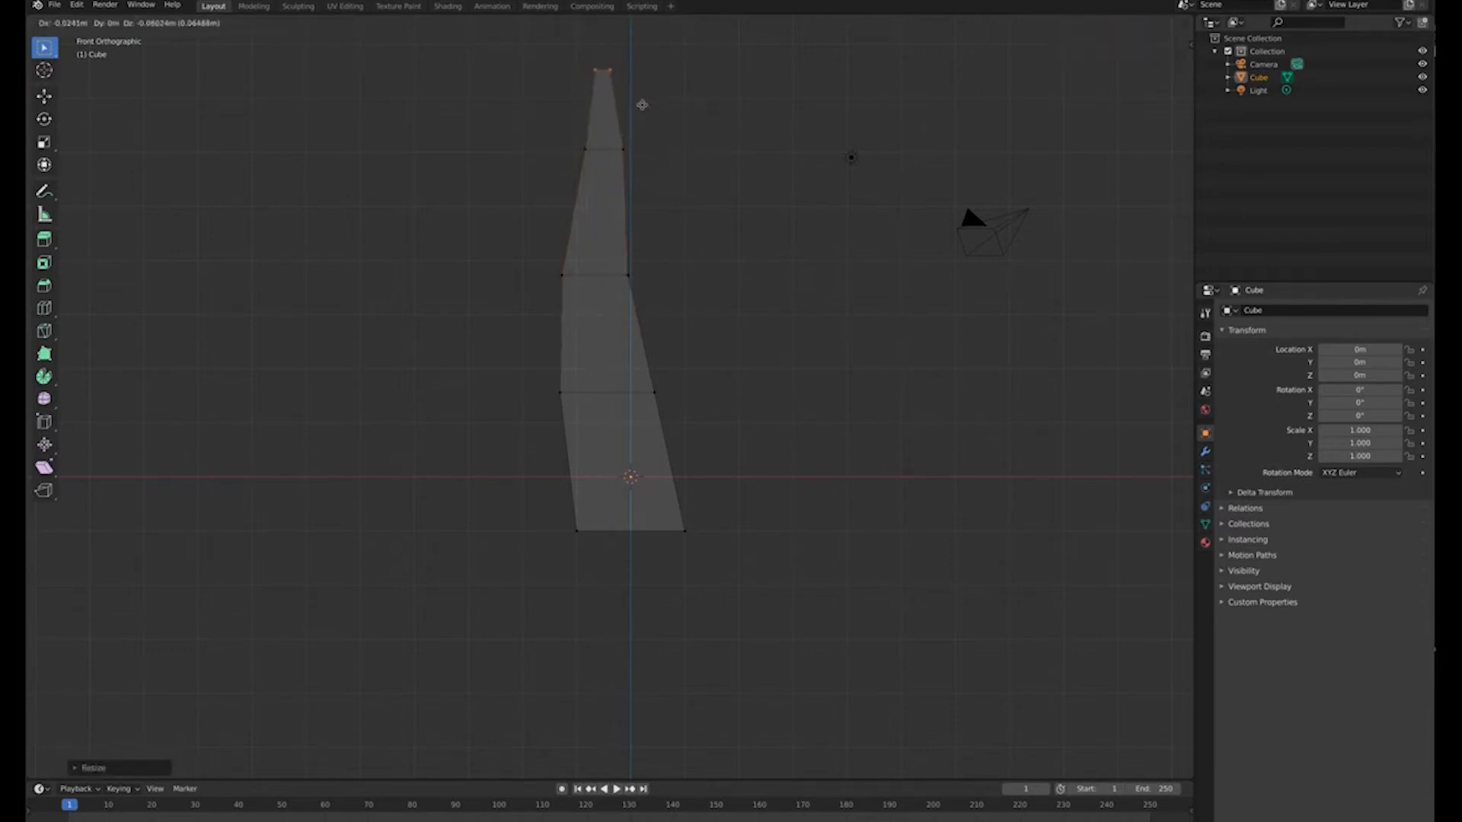
{"action": "left_click", "coordinate": [641, 105]}
Select the ring just below the trunk's tip and adjust its position.
{"action": "left_click_drag", "start_coordinate": [647, 172], "coordinate": [565, 135]}
{"action": "key", "text": "g"}
{"action": "left_click", "coordinate": [576, 146]}
In the right orthographic view, move the trunk's middle ring about 0.6 m toward negative Y.
{"action": "mouse_move", "coordinate": [836, 311]}
{"action": "middle_mouse_down"}
{"action": "mouse_move", "coordinate": [744, 327]}
{"action": "mouse_move", "coordinate": [836, 307]}
{"action": "middle_mouse_up"}
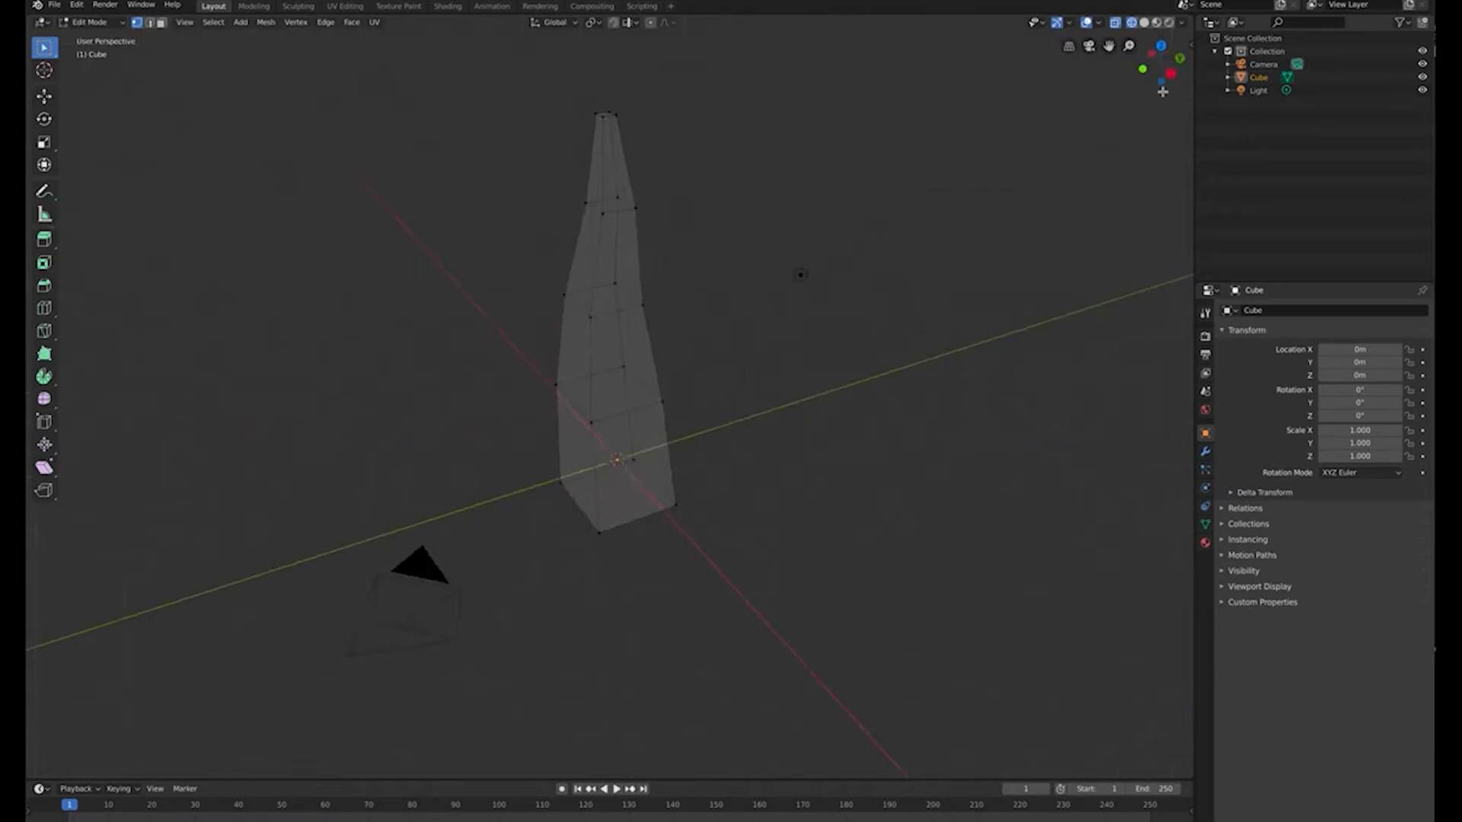
{"action": "left_click", "coordinate": [1180, 59]}
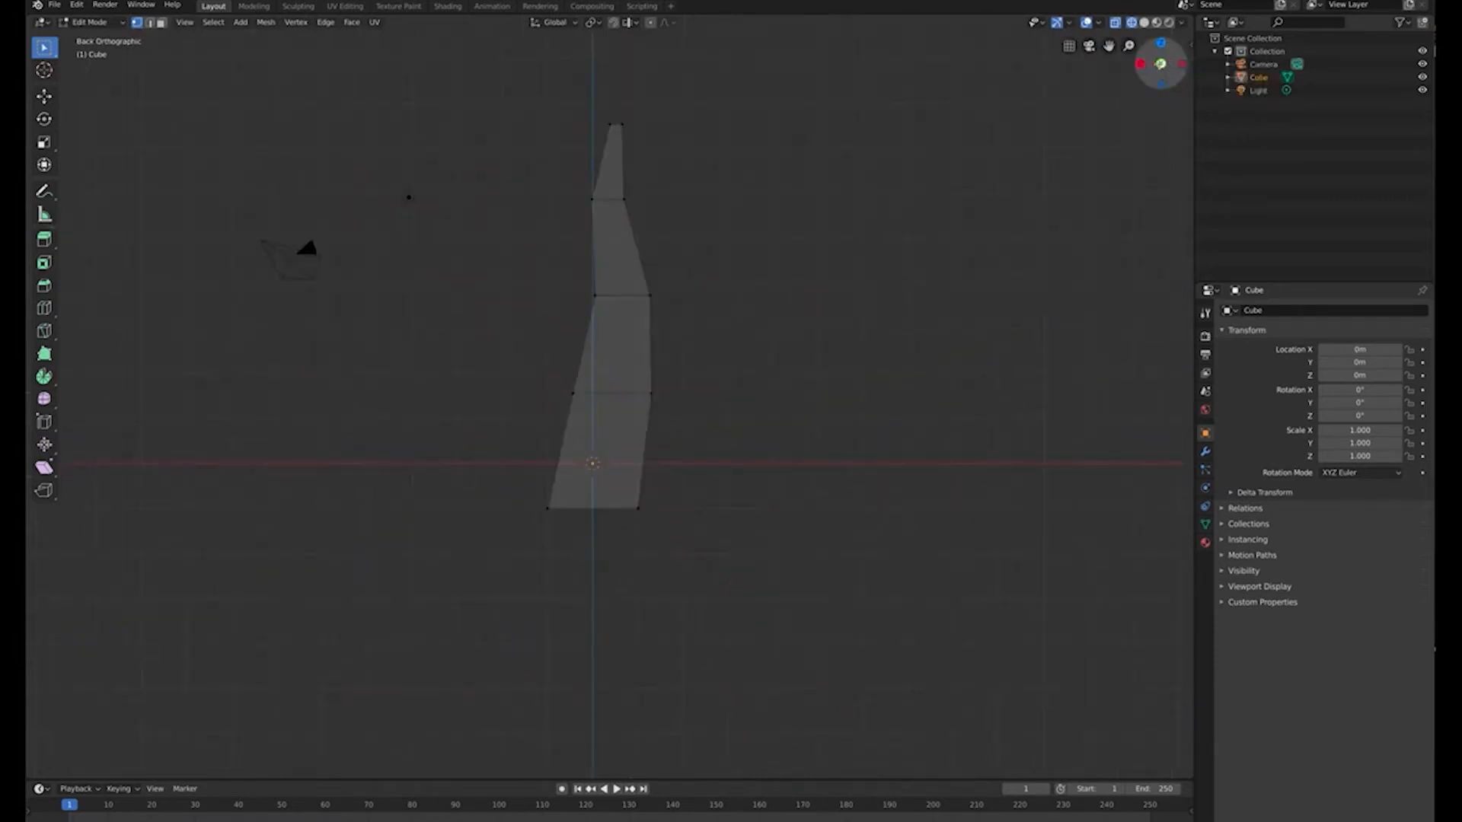
{"action": "left_click", "coordinate": [1140, 64]}
{"action": "left_click_drag", "start_coordinate": [712, 342], "coordinate": [495, 248]}
{"action": "key", "text": "g"}
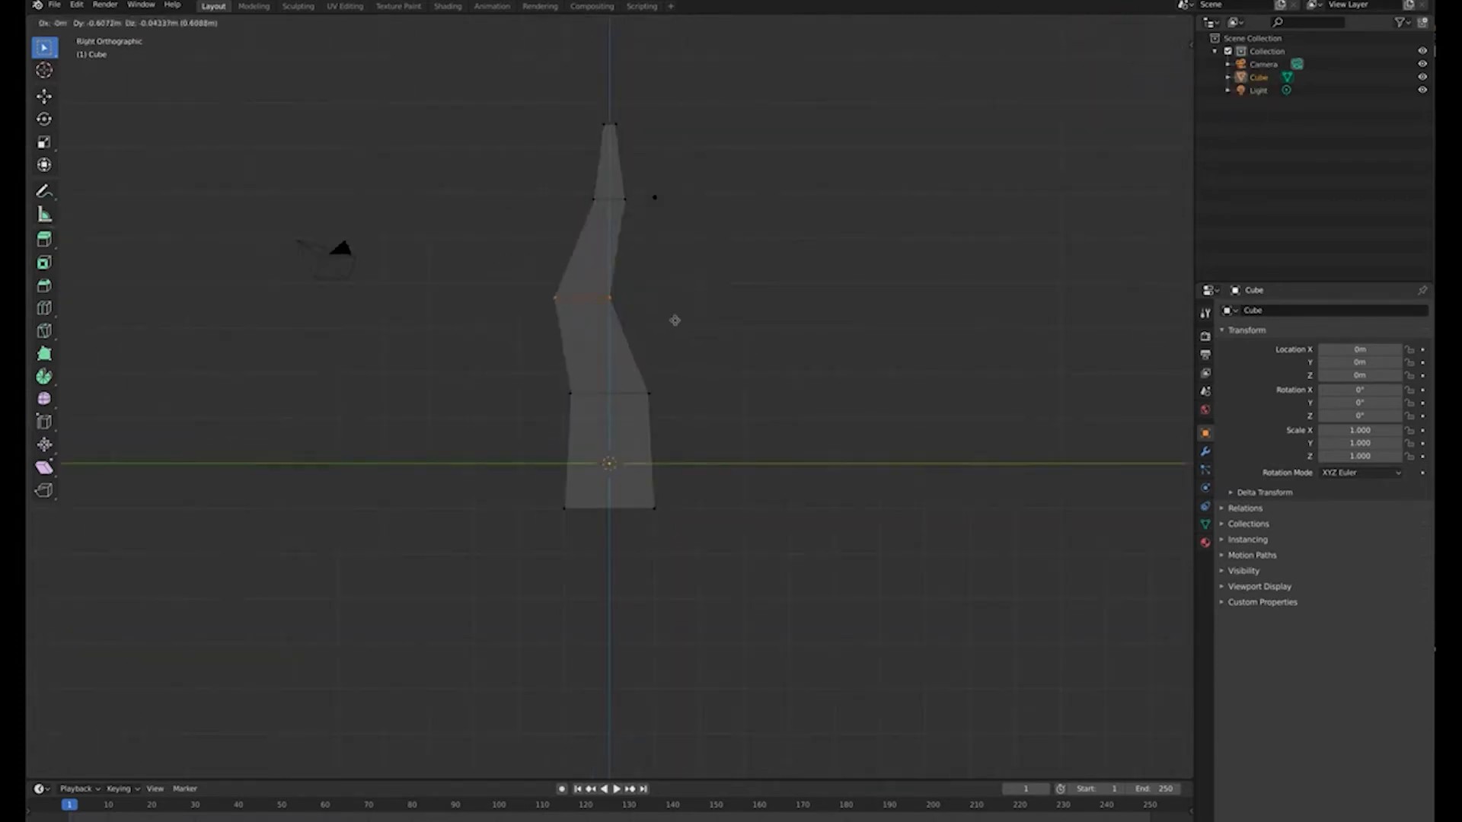
{"action": "left_click", "coordinate": [679, 319]}
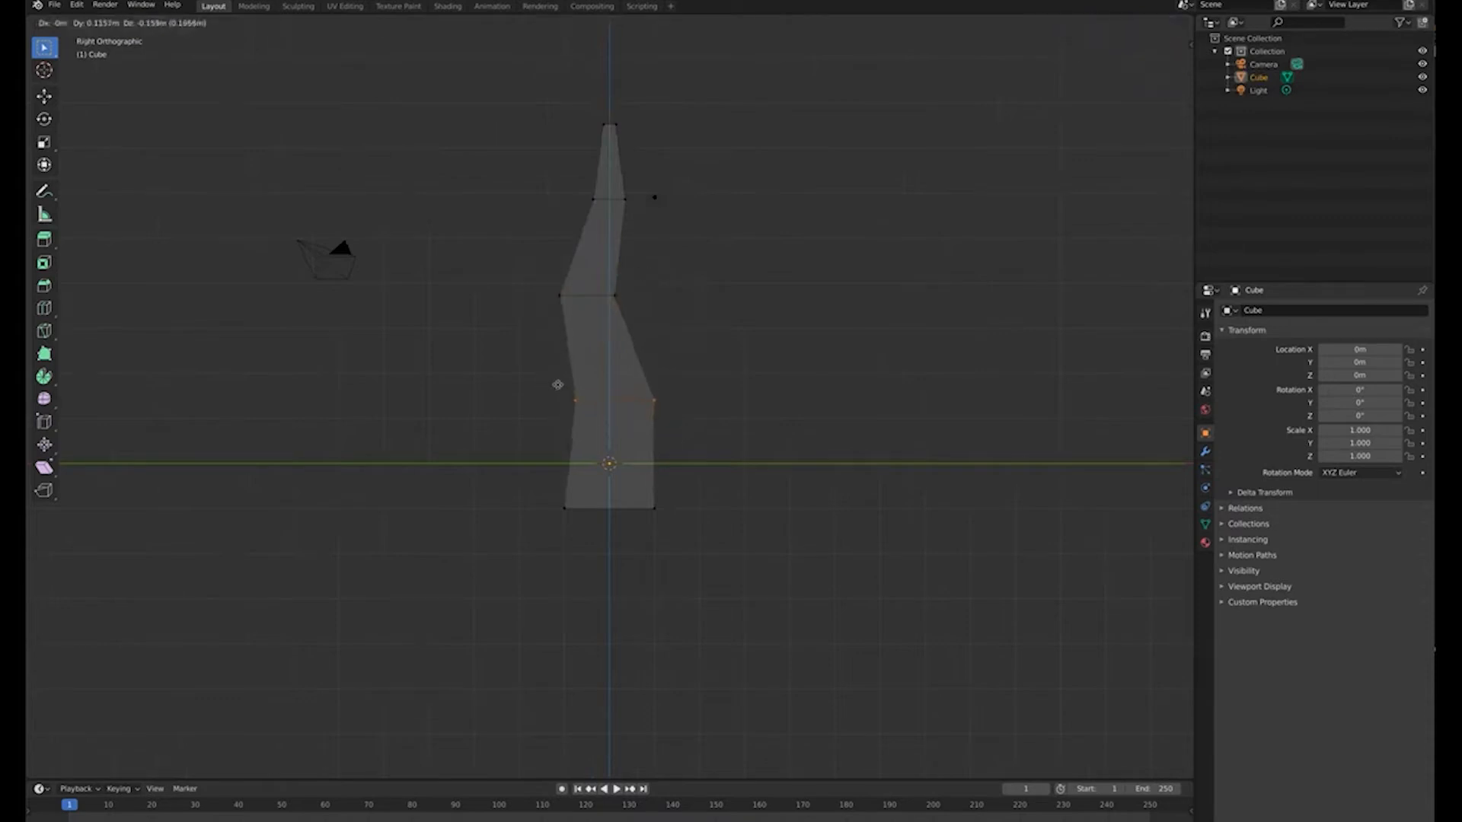
Check the trunk from the side and front, and nudge its middle ring slightly in the front orthographic view.
{"action": "mouse_move", "coordinate": [578, 381]}
{"action": "middle_mouse_down"}
{"action": "mouse_move", "coordinate": [747, 386]}
{"action": "mouse_move", "coordinate": [482, 378]}
{"action": "mouse_move", "coordinate": [578, 404]}
{"action": "mouse_move", "coordinate": [569, 374]}
{"action": "middle_mouse_up"}
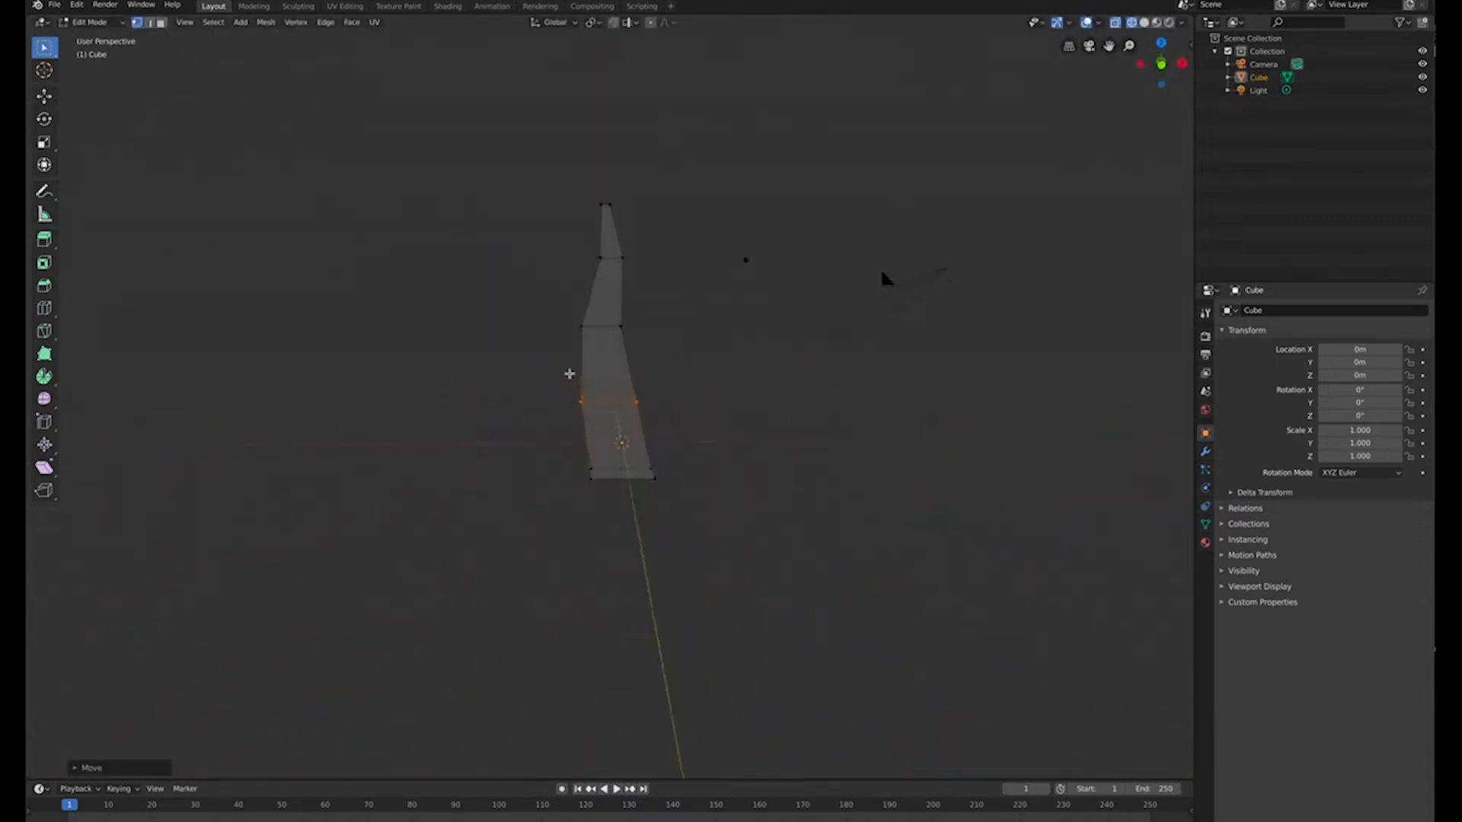
{"action": "key", "text": "KP_3"}
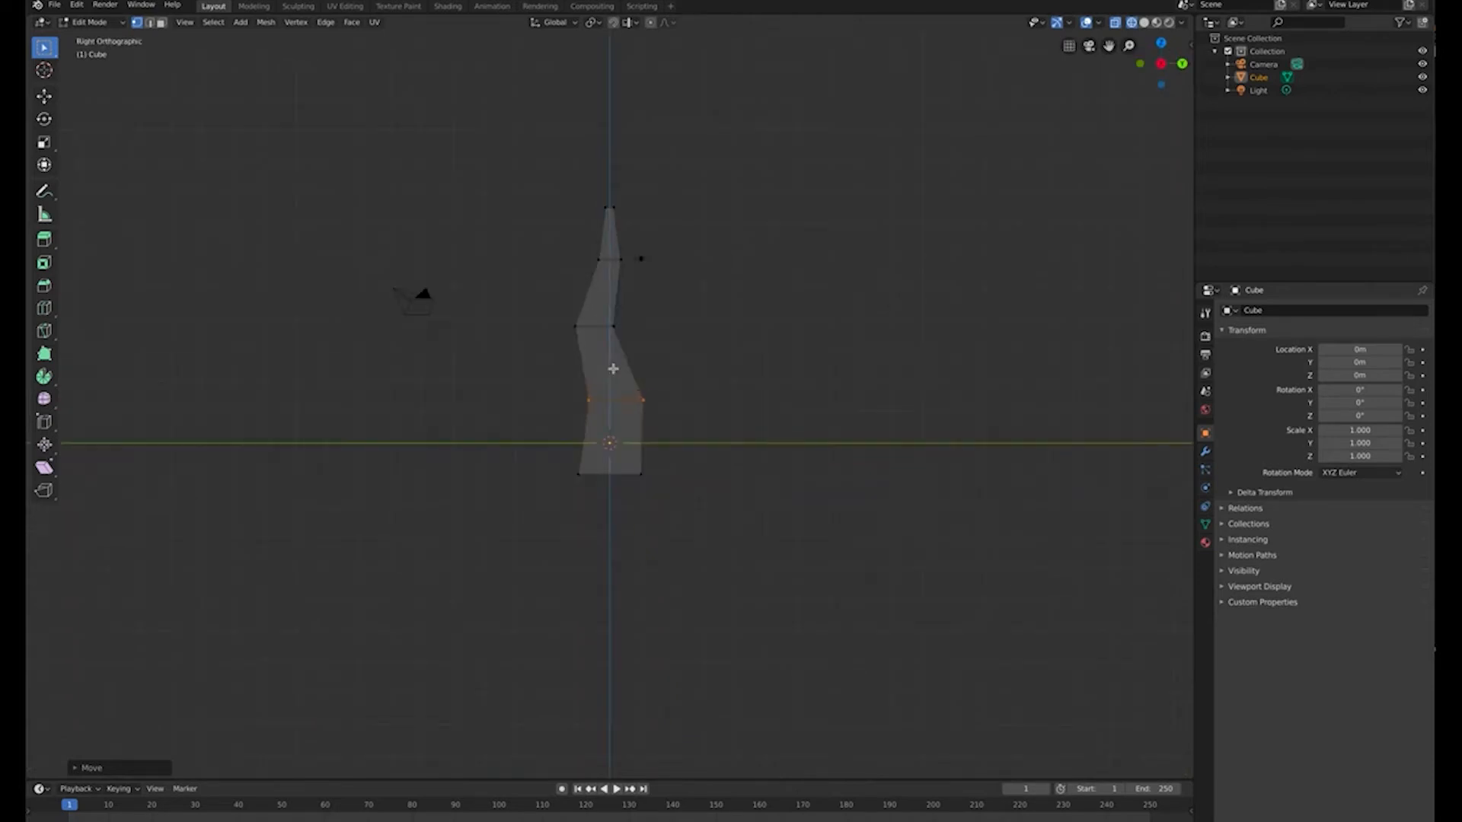
{"action": "key", "text": "KP_1"}
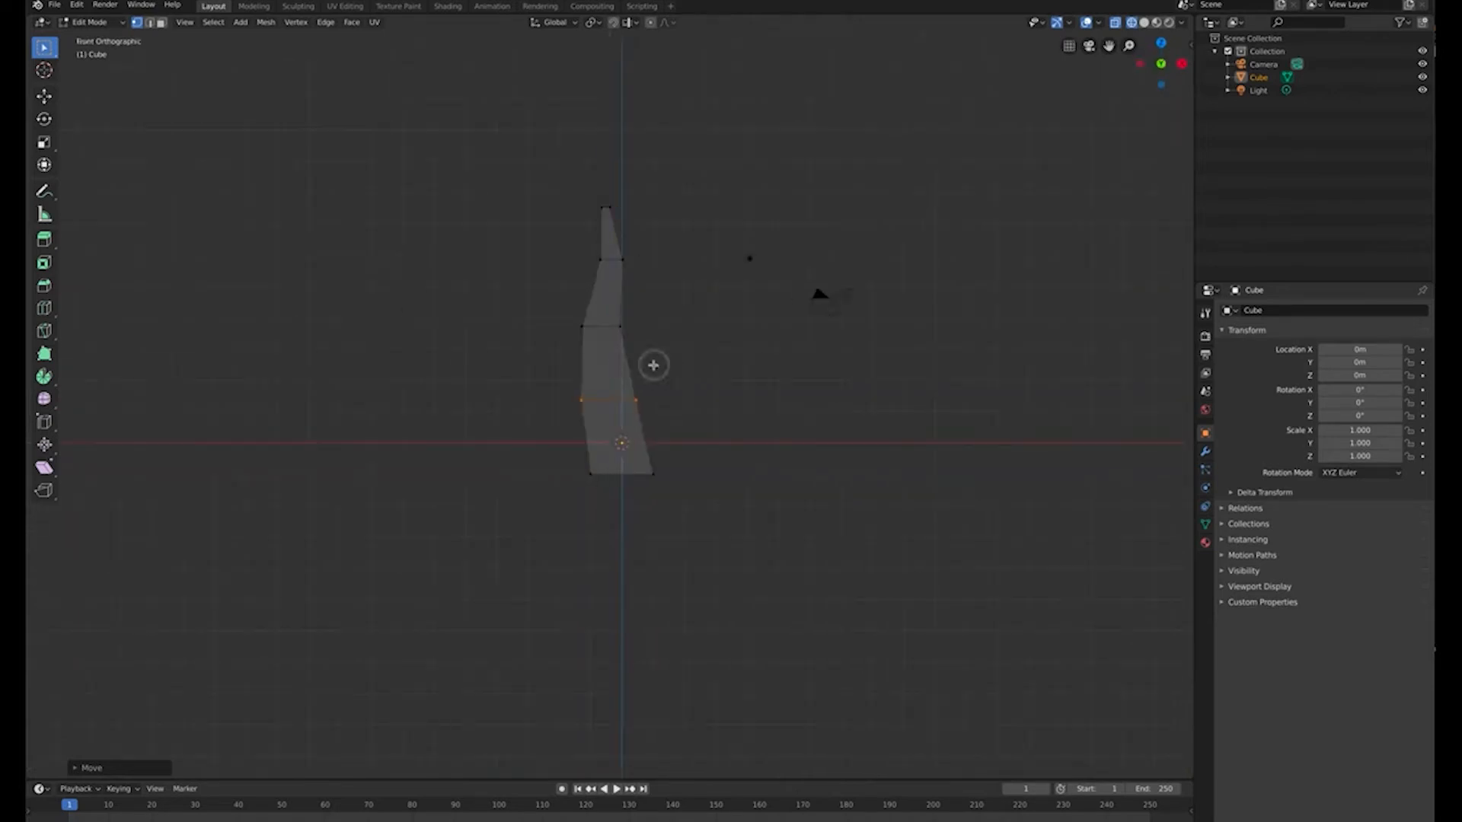
{"action": "left_click", "coordinate": [568, 318], "text": "alt"}
{"action": "key", "text": "g"}
{"action": "left_click", "coordinate": [564, 313]}
Restore solid shading and add a loop cut near the top of the trunk's second-highest segment.
{"action": "mouse_move", "coordinate": [564, 314]}
{"action": "middle_mouse_down"}
{"action": "mouse_move", "coordinate": [661, 348]}
{"action": "mouse_move", "coordinate": [865, 347]}
{"action": "mouse_move", "coordinate": [691, 372]}
{"action": "mouse_move", "coordinate": [548, 363]}
{"action": "mouse_move", "coordinate": [655, 374]}
{"action": "mouse_move", "coordinate": [626, 375]}
{"action": "mouse_move", "coordinate": [623, 390]}
{"action": "middle_mouse_up"}
{"action": "key", "text": "z"}
{"action": "left_click", "coordinate": [791, 369]}
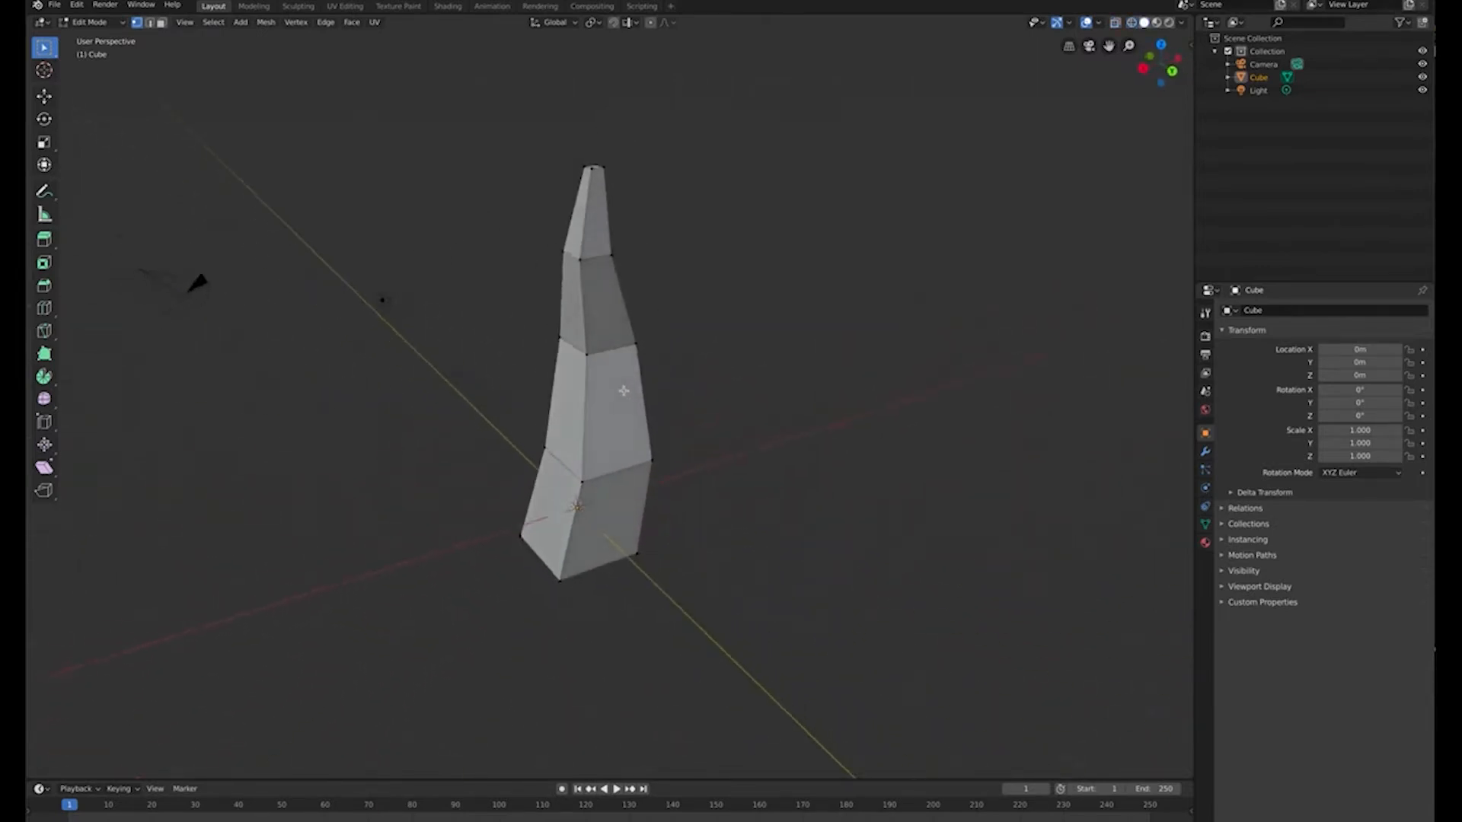
{"action": "middle_click_drag", "start_coordinate": [600, 287], "coordinate": [705, 295]}
{"action": "key", "text": "ctrl+r"}
{"action": "left_click", "coordinate": [593, 296]}
{"action": "left_click", "coordinate": [594, 267]}
Extrude the small side face above the new loop cut outward and raise its end to start a branch.
{"action": "middle_click_drag", "start_coordinate": [579, 286], "coordinate": [542, 292]}
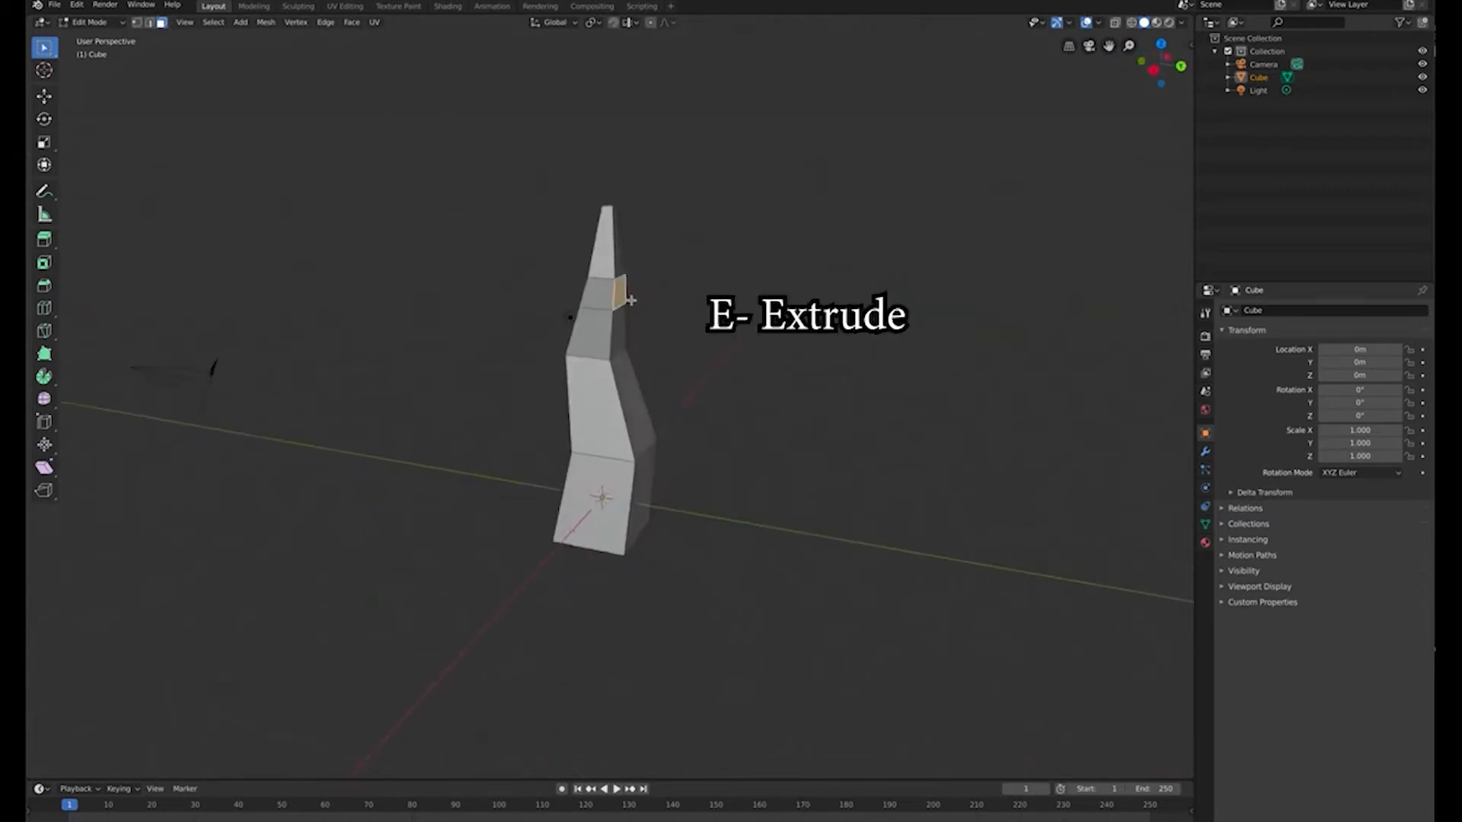
{"action": "key", "text": "e"}
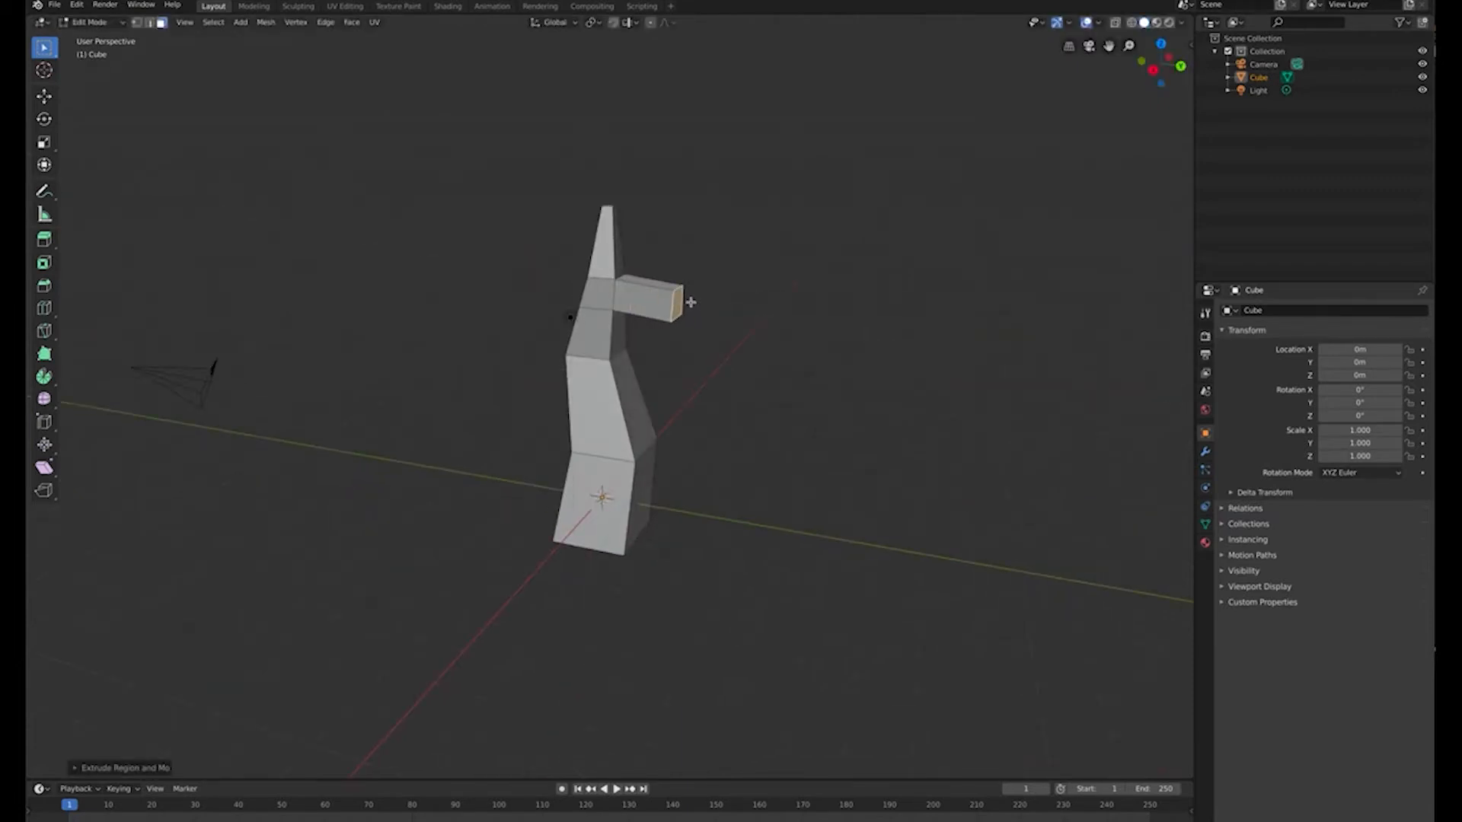
{"action": "left_click", "coordinate": [680, 267]}
{"action": "mouse_move", "coordinate": [679, 277]}
{"action": "middle_mouse_down"}
{"action": "mouse_move", "coordinate": [702, 271]}
{"action": "mouse_move", "coordinate": [685, 287]}
{"action": "middle_mouse_up"}
{"action": "scroll", "coordinate": [692, 271], "scroll_direction": "up", "scroll_amount": 4}
{"action": "scroll", "coordinate": [686, 287], "scroll_direction": "down", "scroll_amount": 1}
{"action": "scroll", "coordinate": [729, 284], "scroll_direction": "up", "scroll_amount": 2}
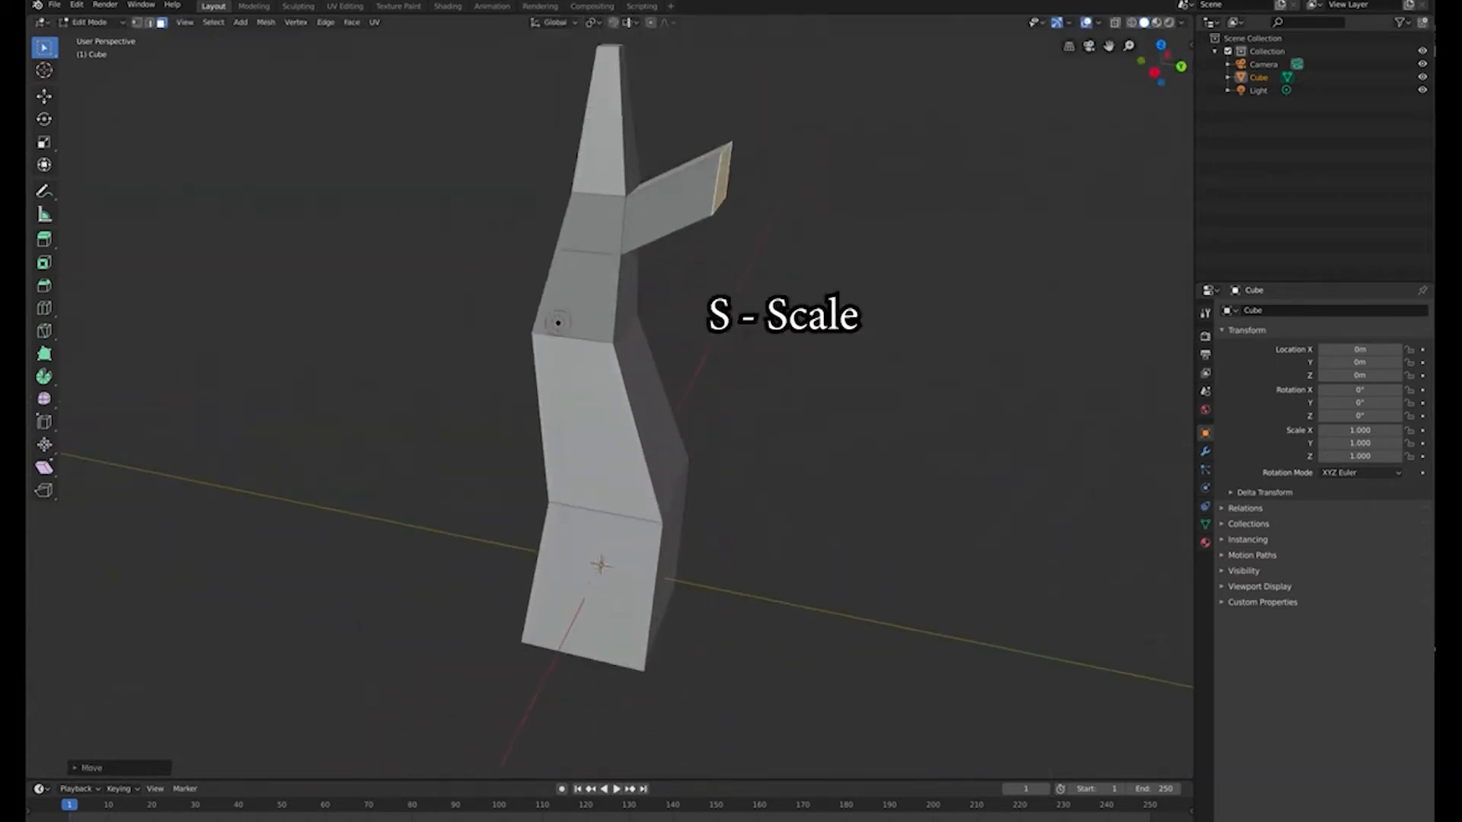
Scale down the branch's end face and rotate it to taper the branch.
{"action": "key", "text": "s"}
{"action": "left_click", "coordinate": [828, 271]}
{"action": "key", "text": "r"}
{"action": "left_click", "coordinate": [559, 321]}
{"action": "middle_click_drag", "start_coordinate": [559, 320], "coordinate": [667, 243]}
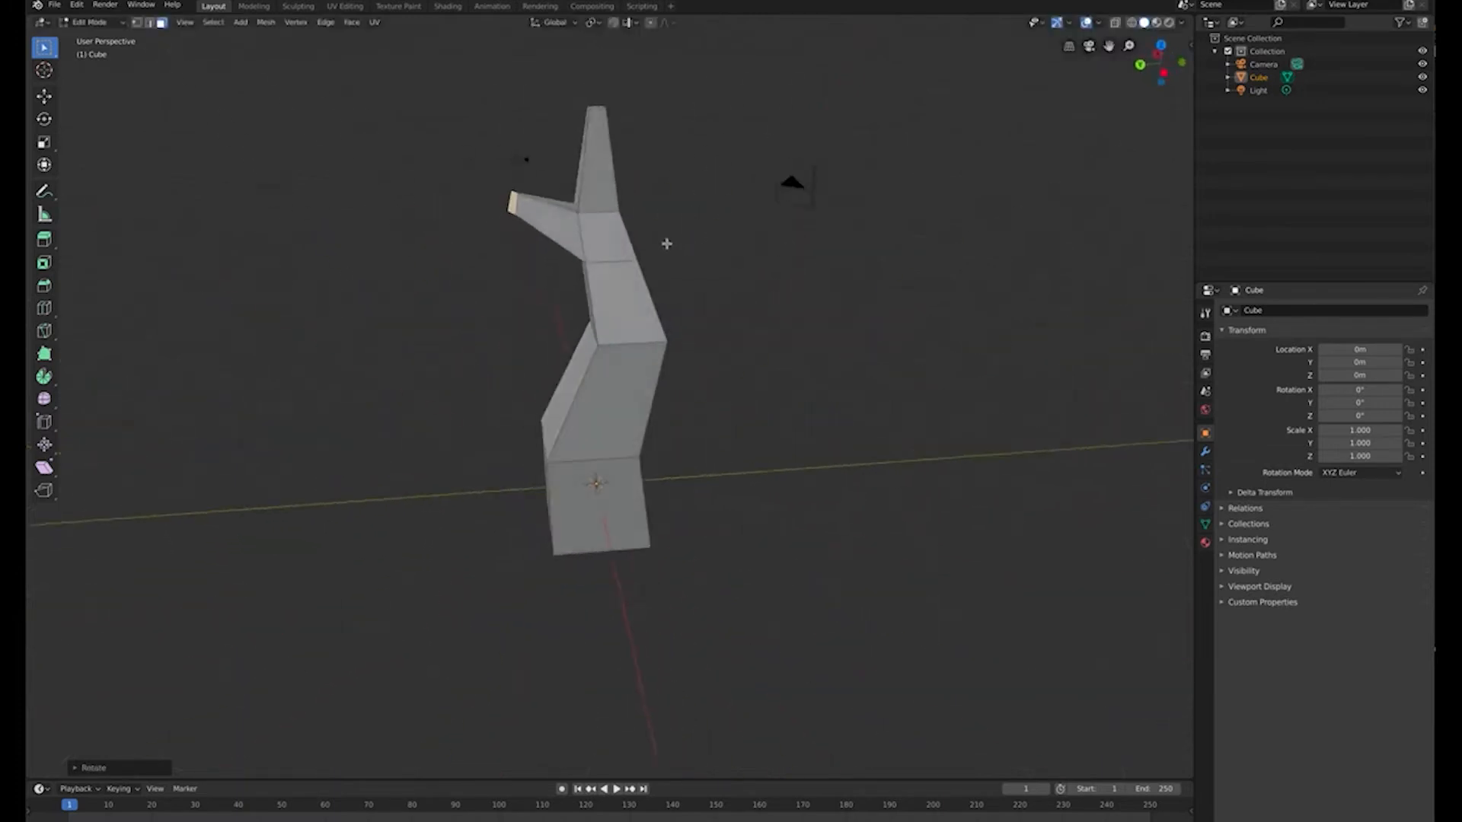
Extrude the branch's end face again and move it upward into a bent tip.
{"action": "scroll", "coordinate": [667, 244], "scroll_direction": "down", "scroll_amount": 2}
{"action": "key", "text": "e"}
{"action": "key", "text": "Return"}
{"action": "key", "text": "g"}
{"action": "key", "text": "Return"}
{"action": "middle_click_drag", "start_coordinate": [769, 251], "coordinate": [637, 319]}
Add a loop cut across the trunk's topmost segment.
{"action": "scroll", "coordinate": [636, 318], "scroll_direction": "up", "scroll_amount": 2}
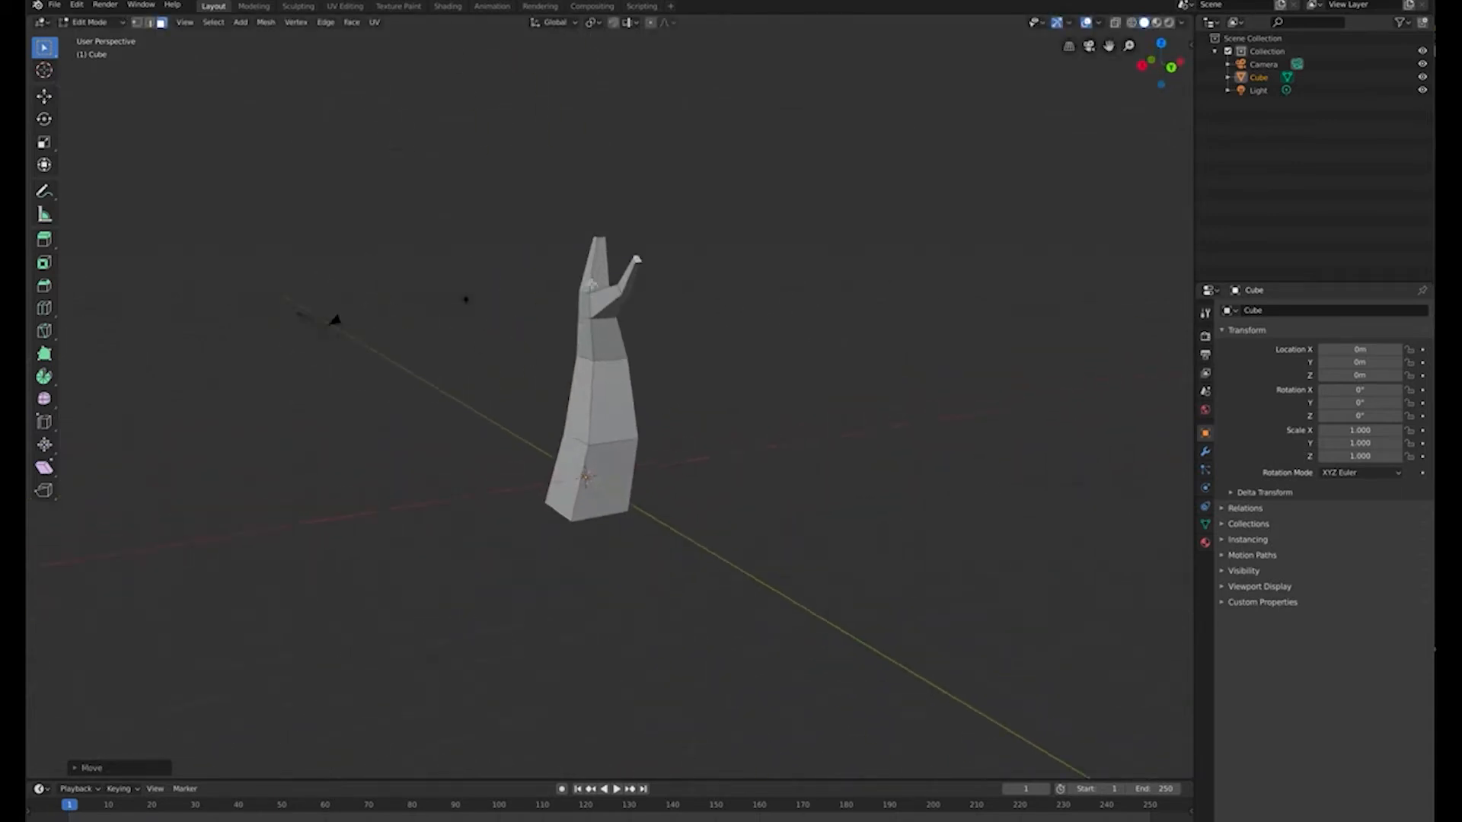
{"action": "key", "text": "ctrl+r"}
{"action": "left_click", "coordinate": [594, 278]}
{"action": "middle_click_drag", "start_coordinate": [593, 278], "coordinate": [598, 273]}
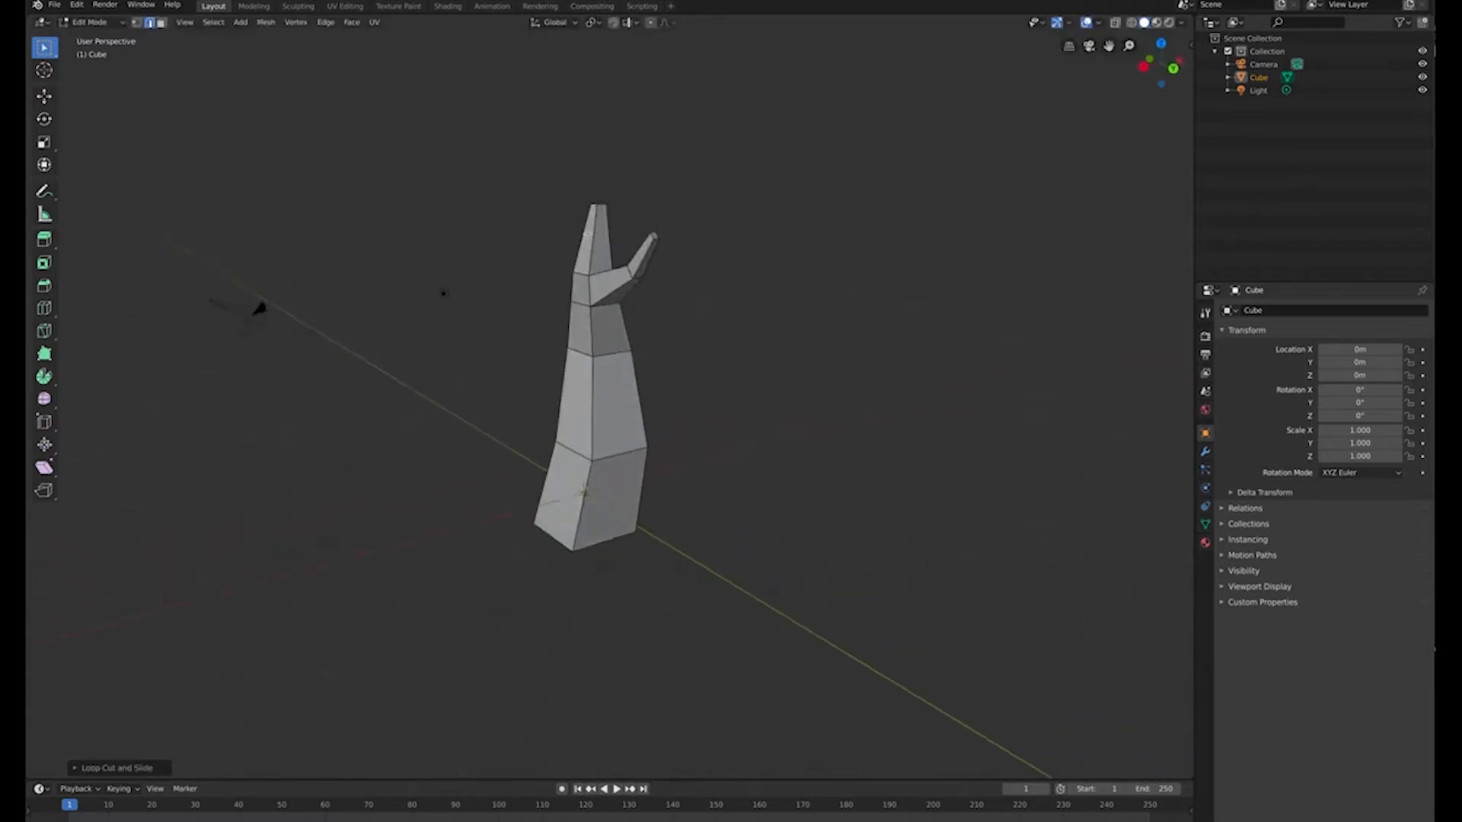
In face mode, extrude a second branch from the topmost segment, scale its end down, and move it upward.
{"action": "left_click", "coordinate": [162, 23]}
{"action": "key", "text": "e"}
{"action": "left_click", "coordinate": [583, 235]}
{"action": "key", "text": "s"}
{"action": "left_click", "coordinate": [589, 217]}
{"action": "key", "text": "g"}
{"action": "left_click", "coordinate": [605, 201]}
Reposition the upper branch's end, extrude it further, and taper it into a raised tip.
{"action": "middle_click_drag", "start_coordinate": [605, 202], "coordinate": [643, 271]}
{"action": "key", "text": "g"}
{"action": "left_click", "coordinate": [679, 319]}
{"action": "key", "text": "e"}
{"action": "left_click", "coordinate": [675, 287]}
{"action": "key", "text": "s"}
{"action": "left_click", "coordinate": [671, 269]}
{"action": "key", "text": "g"}
{"action": "left_click", "coordinate": [662, 266]}
Add a loop cut around the trunk below the first branch.
{"action": "middle_click_drag", "start_coordinate": [662, 266], "coordinate": [628, 412]}
{"action": "key", "text": "ctrl+r"}
{"action": "left_click", "coordinate": [613, 411]}
{"action": "left_click", "coordinate": [613, 413]}
Extrude a trunk face beside the new loop cut into a third branch, scaling and rotating its end face.
{"action": "left_click", "coordinate": [619, 408]}
{"action": "key", "text": "e"}
{"action": "left_click", "coordinate": [715, 392]}
{"action": "key", "text": "s"}
{"action": "key", "text": "r"}
{"action": "left_click", "coordinate": [721, 367]}
Extrude the third branch's end further, scale it down, and move the tip into place.
{"action": "key", "text": "e"}
{"action": "left_click", "coordinate": [761, 359]}
{"action": "key", "text": "s"}
{"action": "left_click", "coordinate": [711, 367]}
{"action": "middle_click_drag", "start_coordinate": [712, 368], "coordinate": [647, 419]}
{"action": "key", "text": "g"}
{"action": "left_click", "coordinate": [643, 428]}
Extrude the opposite trunk face below the lower loop cut into a fourth branch, scale its end, and move it upward.
{"action": "left_click", "coordinate": [587, 427]}
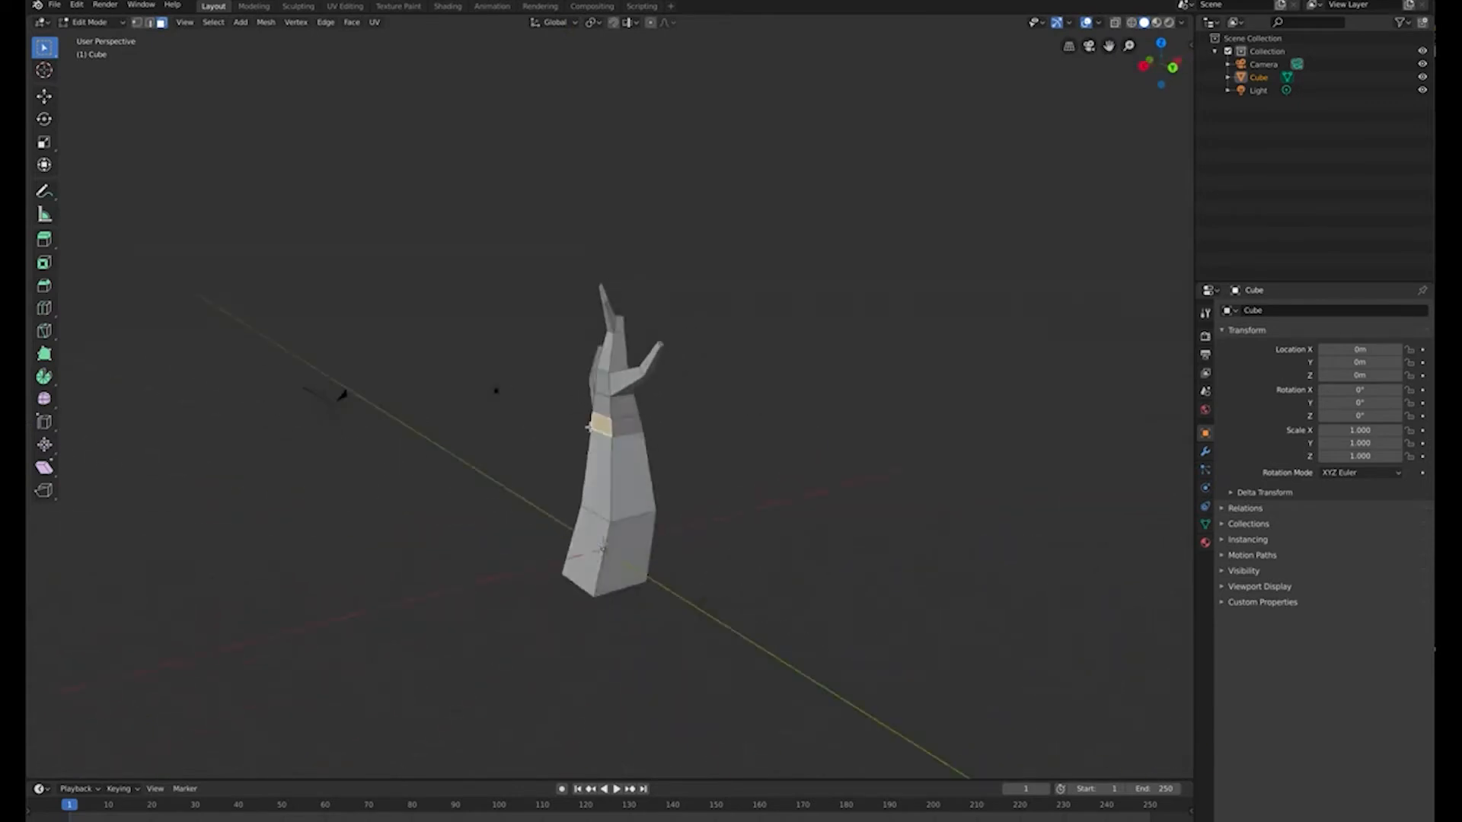
{"action": "key", "text": "e"}
{"action": "left_click", "coordinate": [573, 439]}
{"action": "key", "text": "s"}
{"action": "left_click", "coordinate": [573, 445]}
{"action": "key", "text": "g"}
{"action": "left_click", "coordinate": [573, 415]}
Rotate the fourth branch's end face and scale it down.
{"action": "middle_click_drag", "start_coordinate": [572, 415], "coordinate": [533, 417]}
{"action": "key", "text": "r"}
{"action": "left_click", "coordinate": [554, 426]}
{"action": "key", "text": "s"}
{"action": "left_click", "coordinate": [548, 421]}
Extrude the fourth branch's end upward into a thin tip and adjust the tip's position.
{"action": "key", "text": "e"}
{"action": "left_click", "coordinate": [540, 386]}
{"action": "key", "text": "g"}
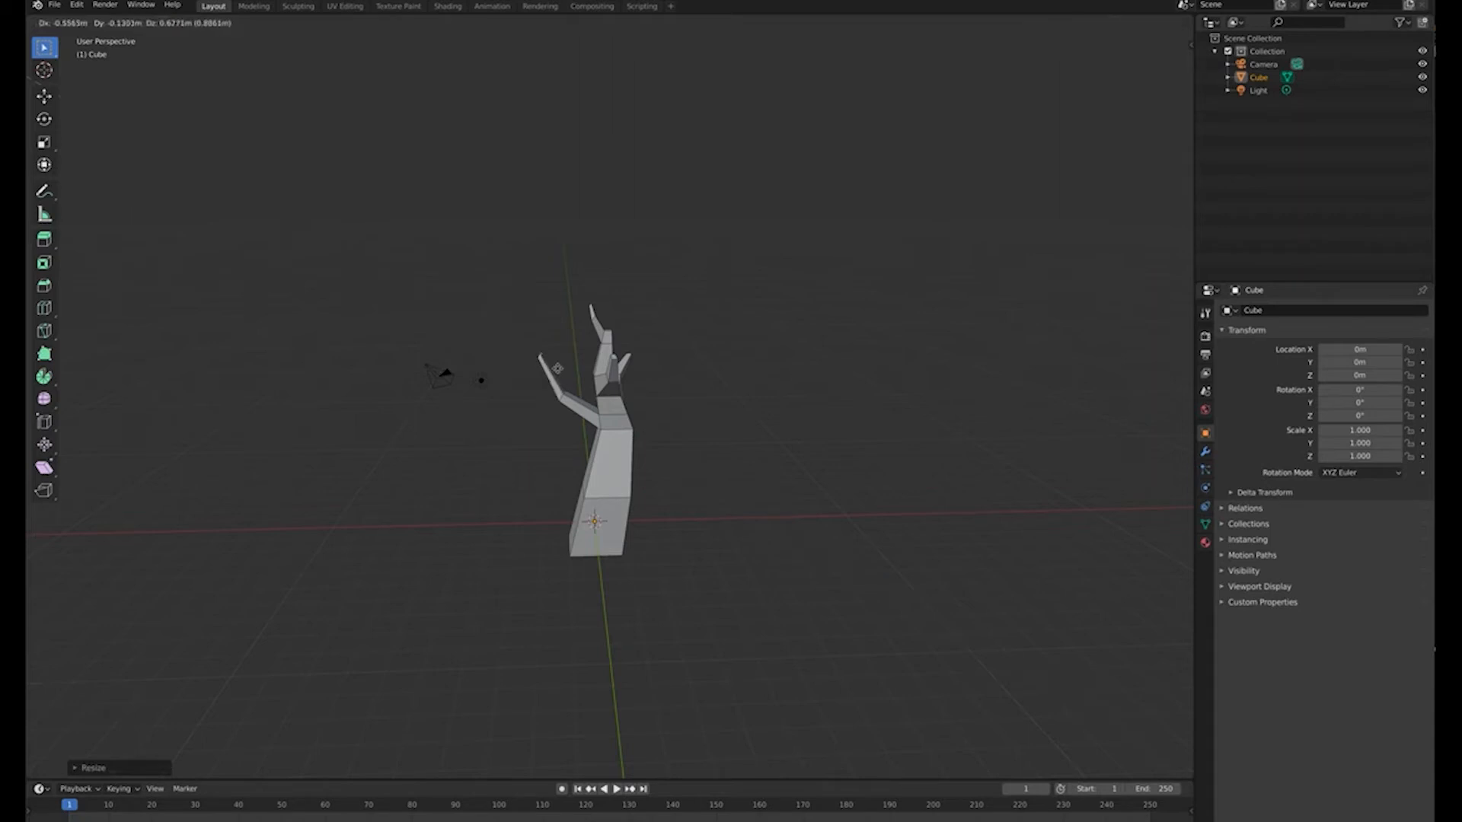
{"action": "left_click", "coordinate": [563, 375]}
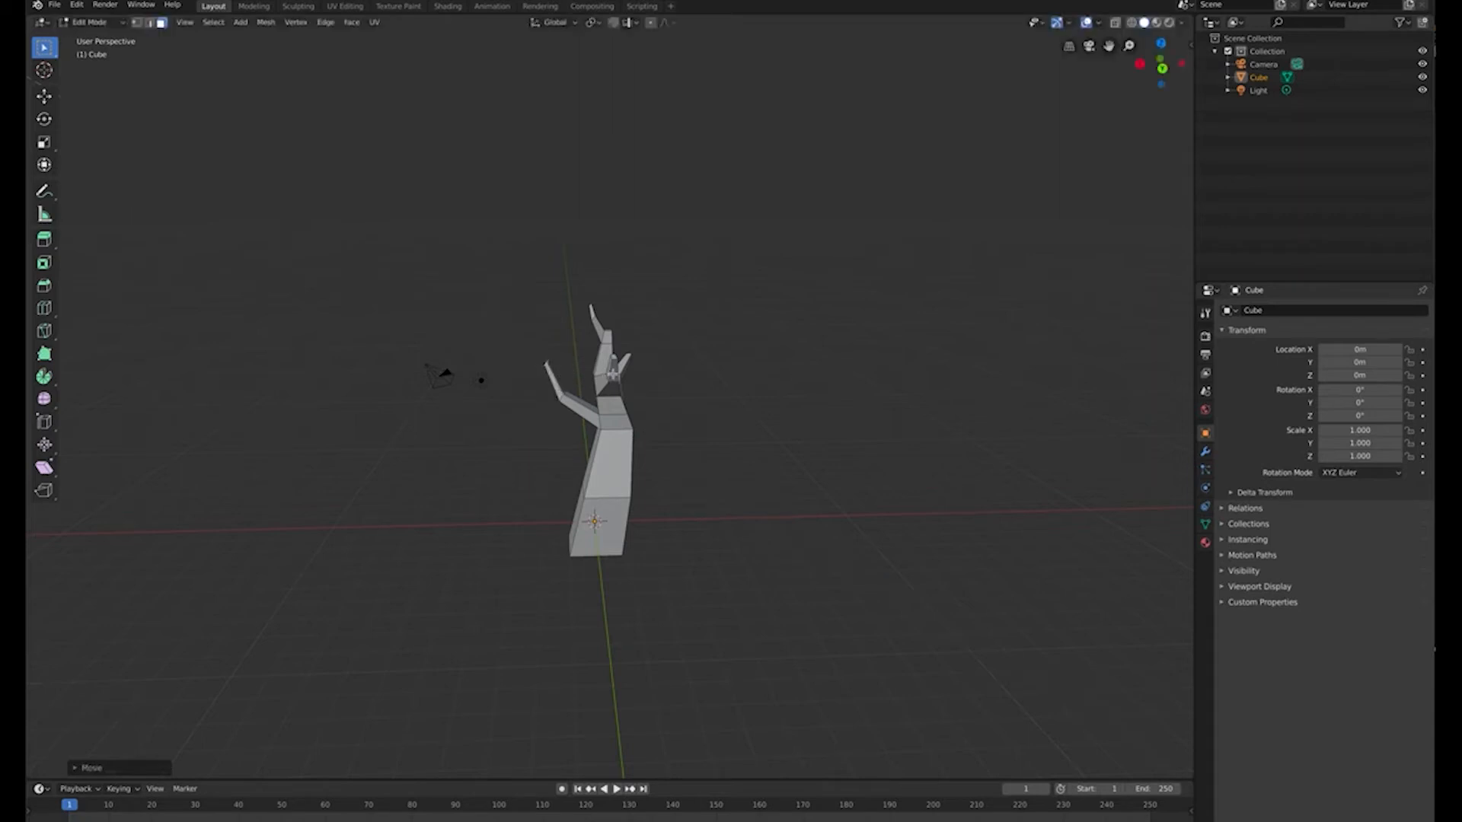
Rotate the selected branch tip and move the end face of the side branch to refine its shape.
{"action": "key", "text": "r"}
{"action": "left_click", "coordinate": [538, 380]}
{"action": "middle_click_drag", "start_coordinate": [539, 380], "coordinate": [755, 399]}
{"action": "scroll", "coordinate": [590, 351], "scroll_direction": "up", "scroll_amount": 5}
{"action": "scroll", "coordinate": [590, 351], "scroll_direction": "down", "scroll_amount": 4}
{"action": "middle_click_drag", "start_coordinate": [590, 351], "coordinate": [524, 417]}
{"action": "middle_click_drag", "start_coordinate": [892, 379], "coordinate": [656, 618]}
{"action": "scroll", "coordinate": [542, 432], "scroll_direction": "up", "scroll_amount": 1}
{"action": "left_click", "coordinate": [496, 424]}
{"action": "key", "text": "g"}
{"action": "left_click", "coordinate": [520, 421]}
Add a loop cut to the side branch's outer segment and extrude a side face there into a small, tapered twig.
{"action": "key", "text": "ctrl+r"}
{"action": "left_click", "coordinate": [523, 435]}
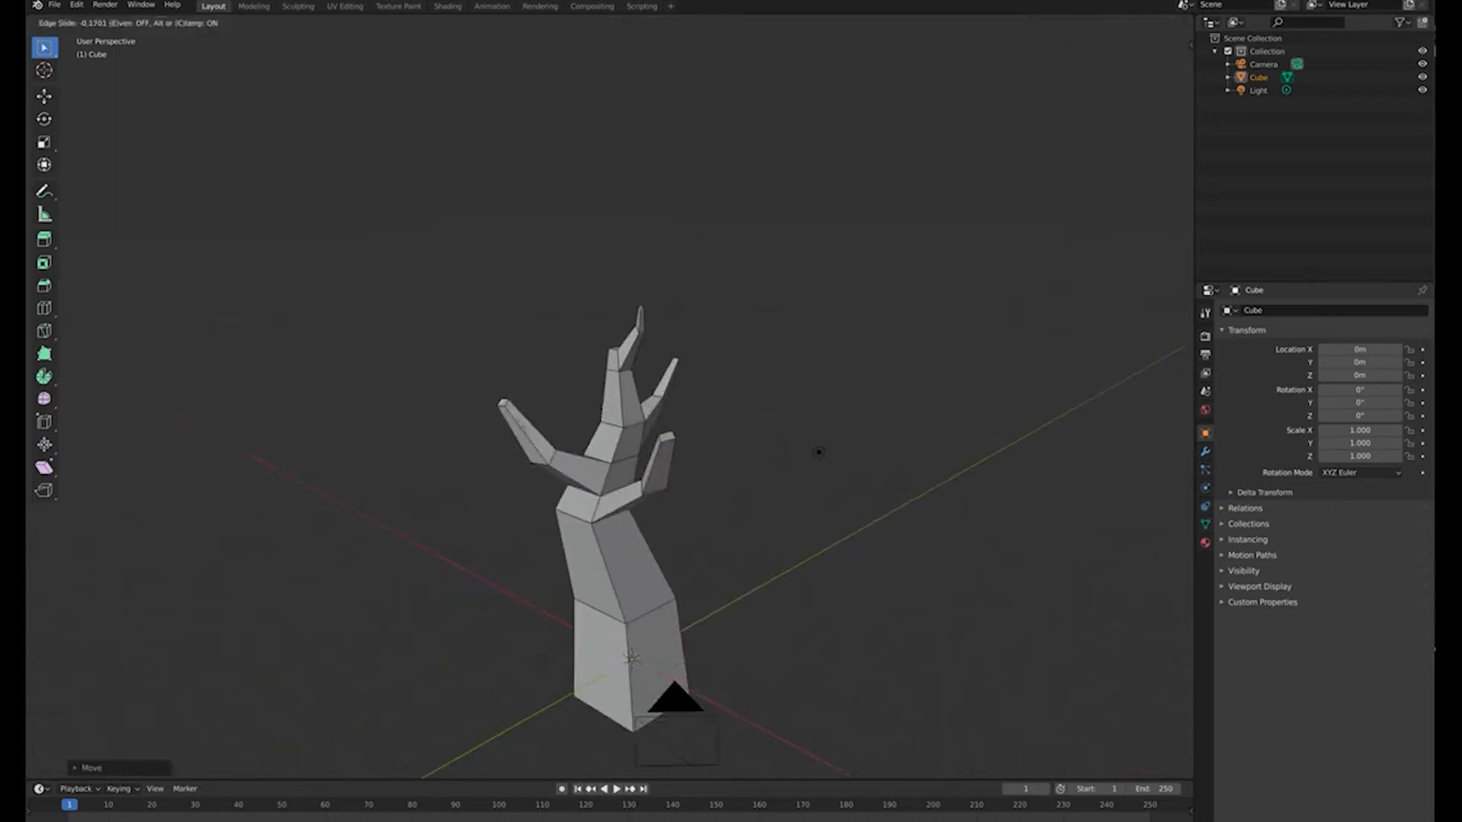
{"action": "left_click", "coordinate": [530, 440]}
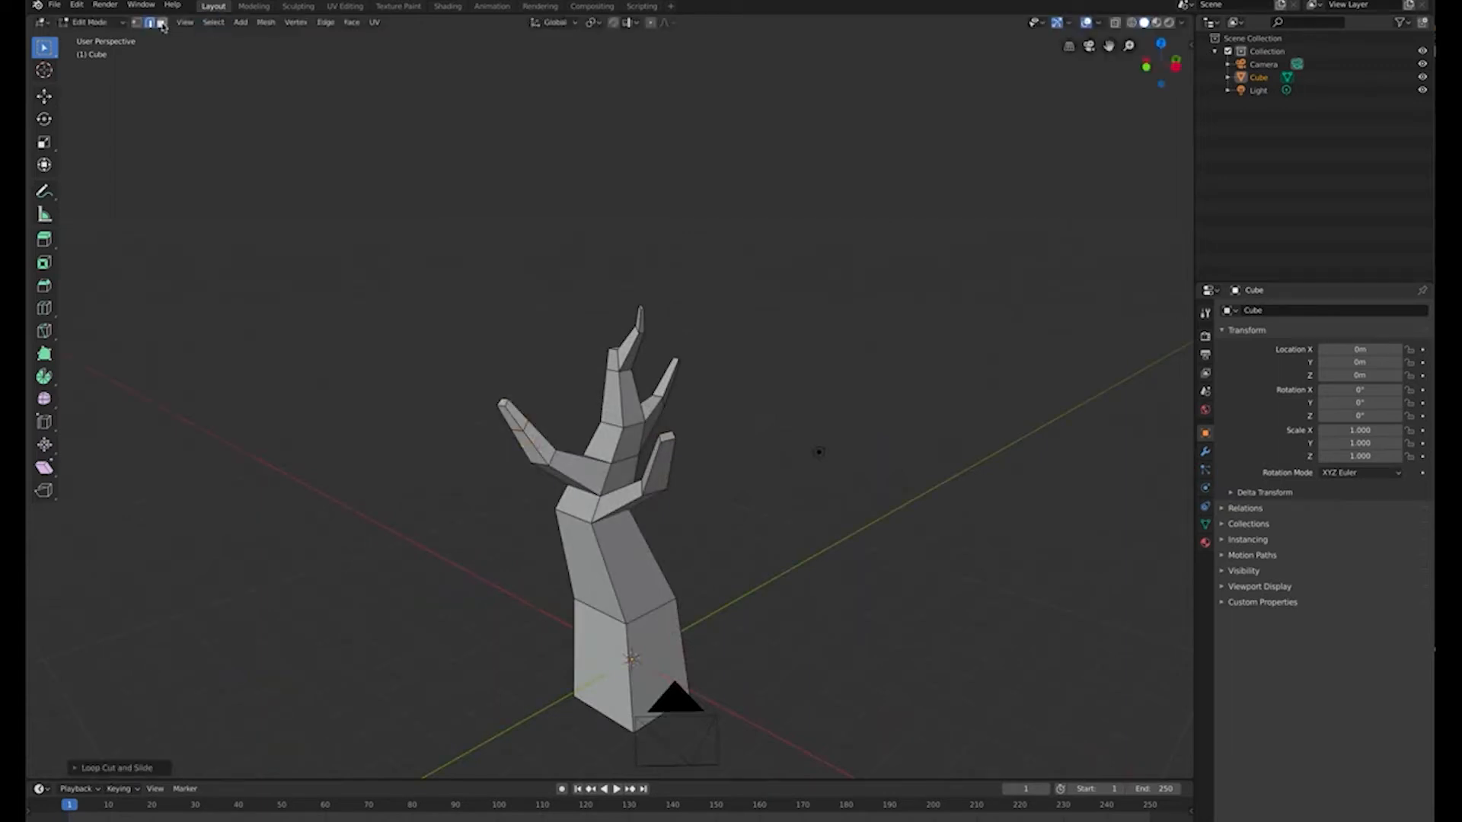
{"action": "key", "text": "e"}
{"action": "left_click", "coordinate": [582, 433]}
{"action": "key", "text": "s"}
{"action": "left_click", "coordinate": [574, 412]}
{"action": "key", "text": "g"}
{"action": "left_click", "coordinate": [562, 389]}
Reposition the twig's end and slide the selected edges along the mesh.
{"action": "middle_click_drag", "start_coordinate": [562, 389], "coordinate": [652, 440]}
{"action": "key", "text": "g"}
{"action": "left_click", "coordinate": [577, 473]}
{"action": "middle_click_drag", "start_coordinate": [578, 472], "coordinate": [631, 472]}
{"action": "key", "text": "g"}
{"action": "key", "text": "g"}
{"action": "left_click", "coordinate": [588, 463]}
Extrude a face of the upper trunk into a fifth branch, scale down its end, and move it into place.
{"action": "left_click", "coordinate": [160, 23]}
{"action": "left_click", "coordinate": [564, 451]}
{"action": "key", "text": "e"}
{"action": "left_click", "coordinate": [690, 472]}
{"action": "key", "text": "s"}
{"action": "left_click", "coordinate": [706, 455]}
{"action": "key", "text": "g"}
{"action": "left_click", "coordinate": [697, 463]}
Scale and reposition the fifth branch's end and extrude it into a thin tip bent upward.
{"action": "middle_click_drag", "start_coordinate": [698, 465], "coordinate": [743, 457]}
{"action": "key", "text": "s"}
{"action": "left_click", "coordinate": [749, 460]}
{"action": "key", "text": "g"}
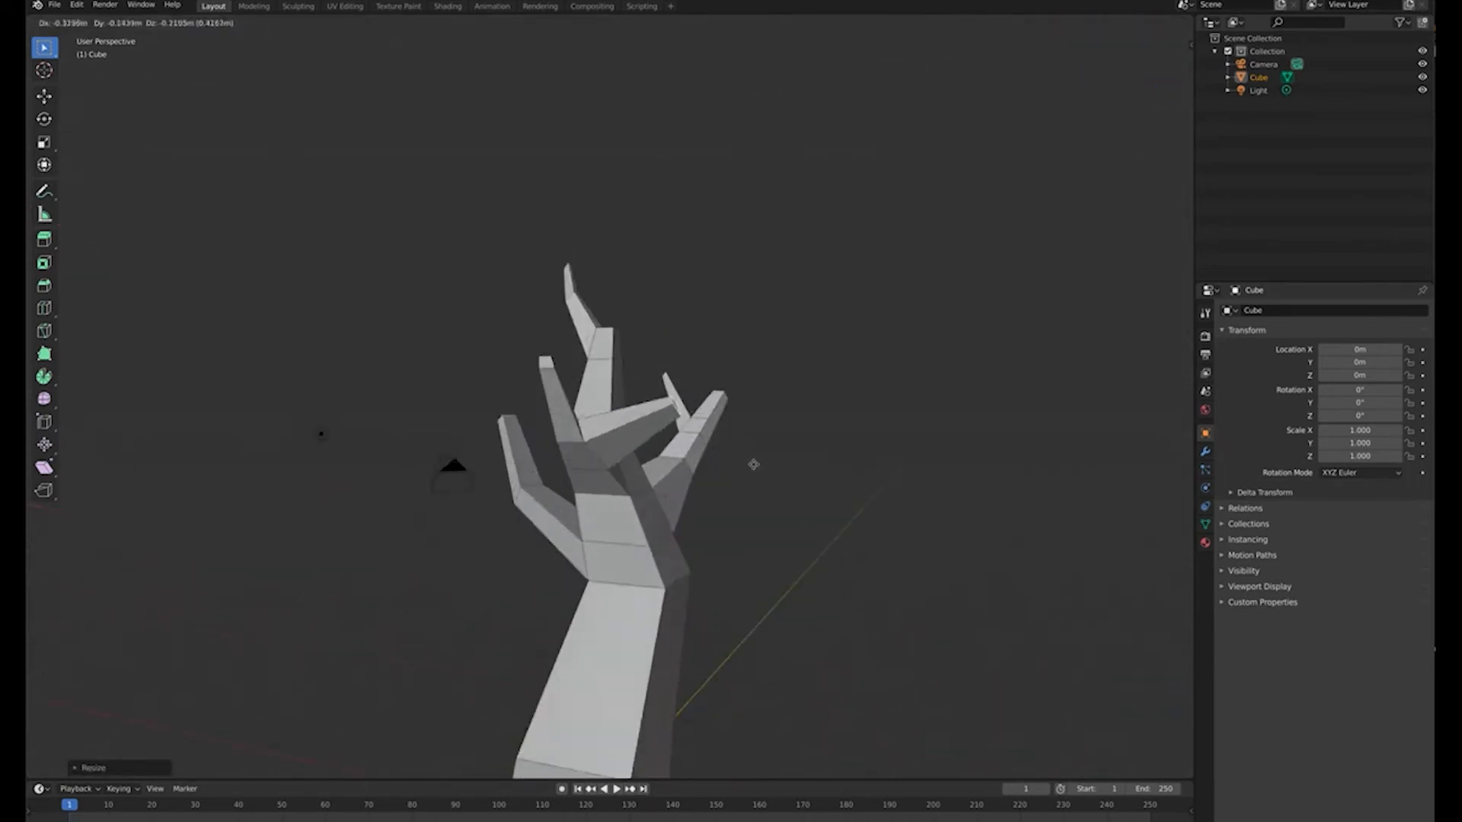
{"action": "left_click", "coordinate": [726, 444]}
{"action": "key", "text": "e"}
{"action": "left_click", "coordinate": [771, 439]}
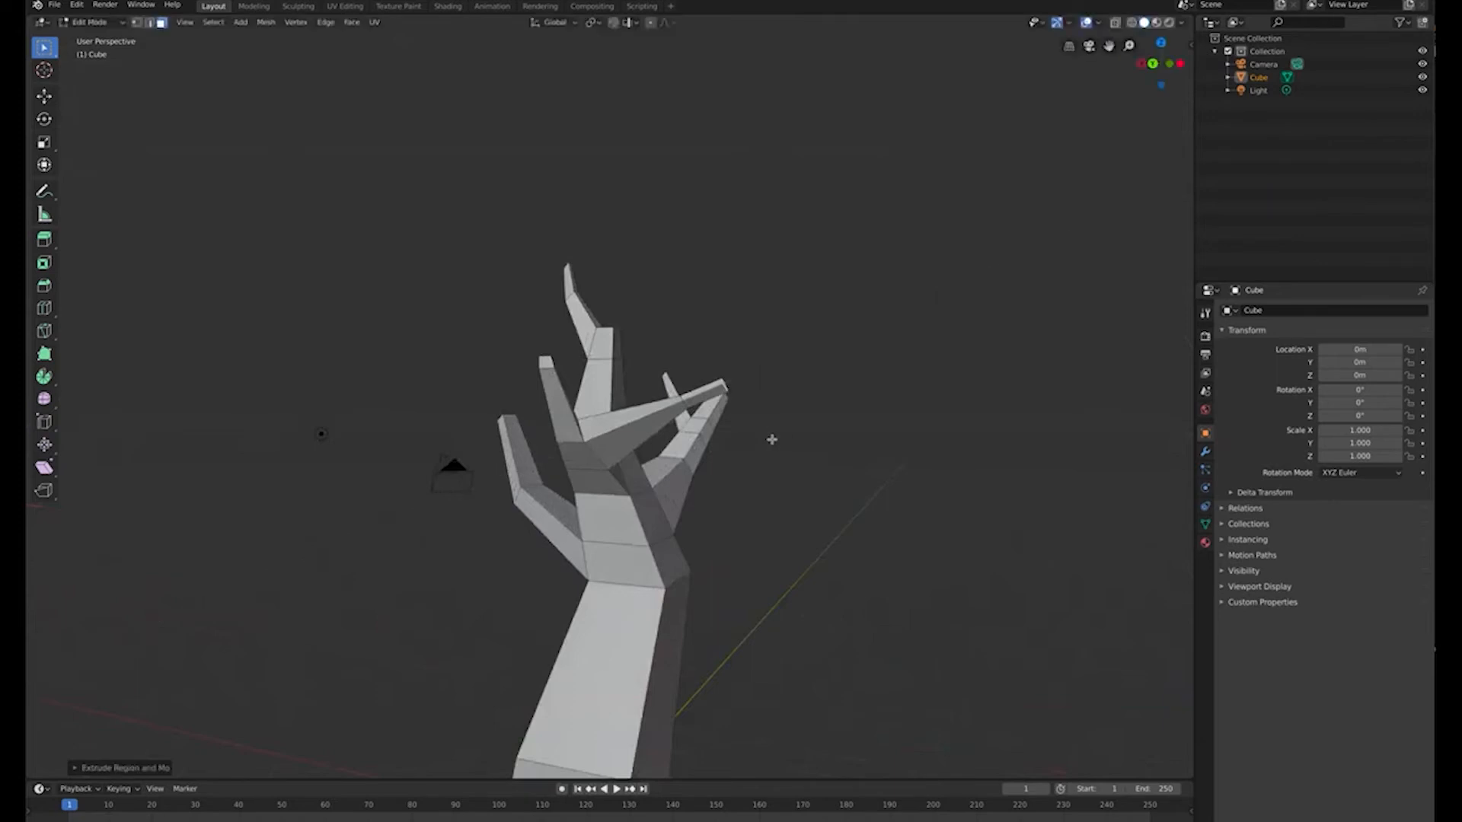
{"action": "key", "text": "g"}
{"action": "left_click", "coordinate": [738, 394]}
{"action": "middle_click_drag", "start_coordinate": [737, 394], "coordinate": [449, 489]}
{"action": "scroll", "coordinate": [635, 503], "scroll_direction": "down", "scroll_amount": 2}
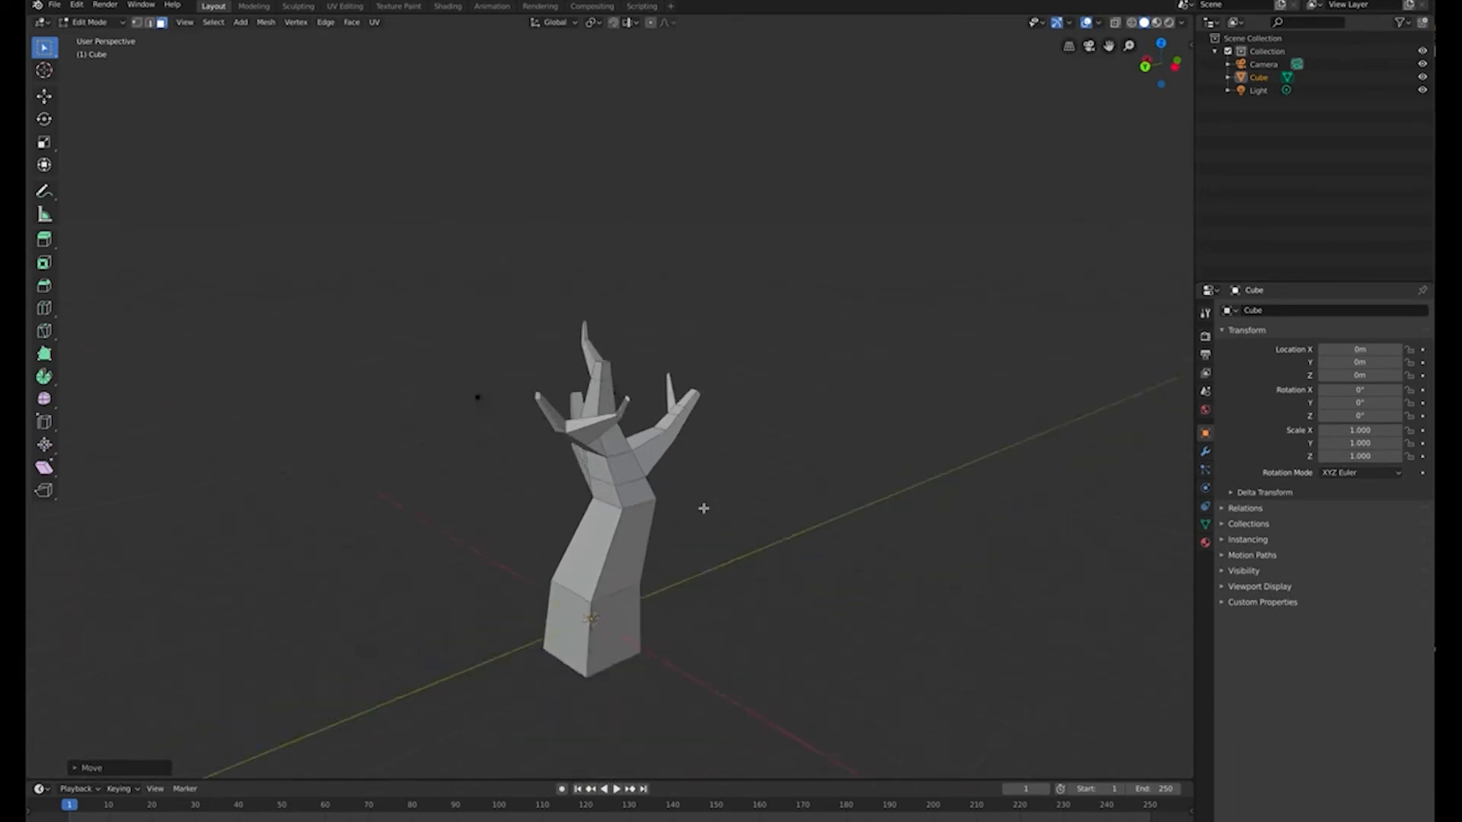
Return to Object Mode, add an ico sphere, and raise it along Z above the trunk.
{"action": "left_click", "coordinate": [126, 23]}
{"action": "middle_click_drag", "start_coordinate": [352, 312], "coordinate": [624, 335]}
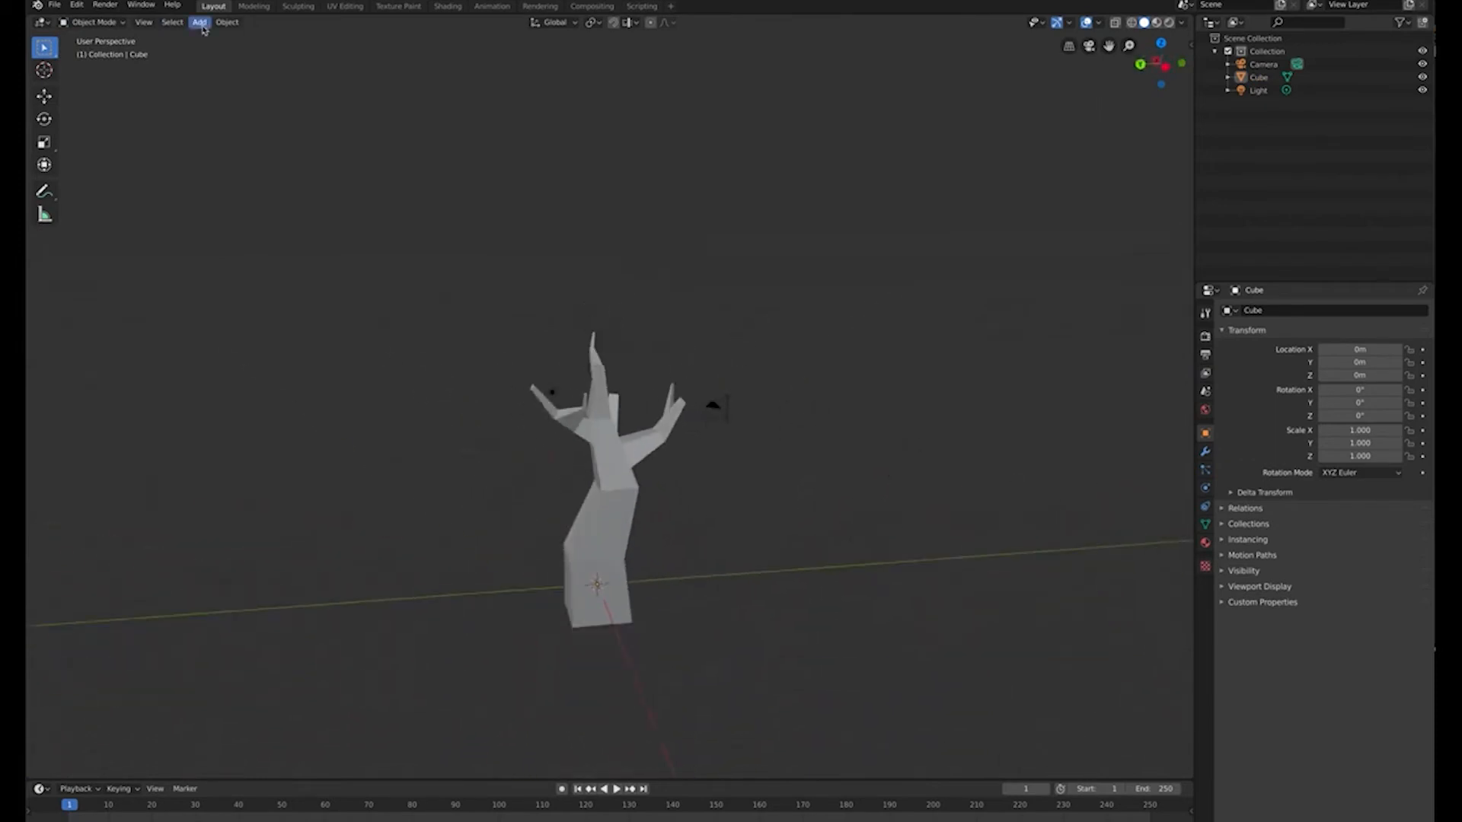
{"action": "left_click", "coordinate": [200, 22]}
{"action": "mouse_move", "coordinate": [217, 37]}
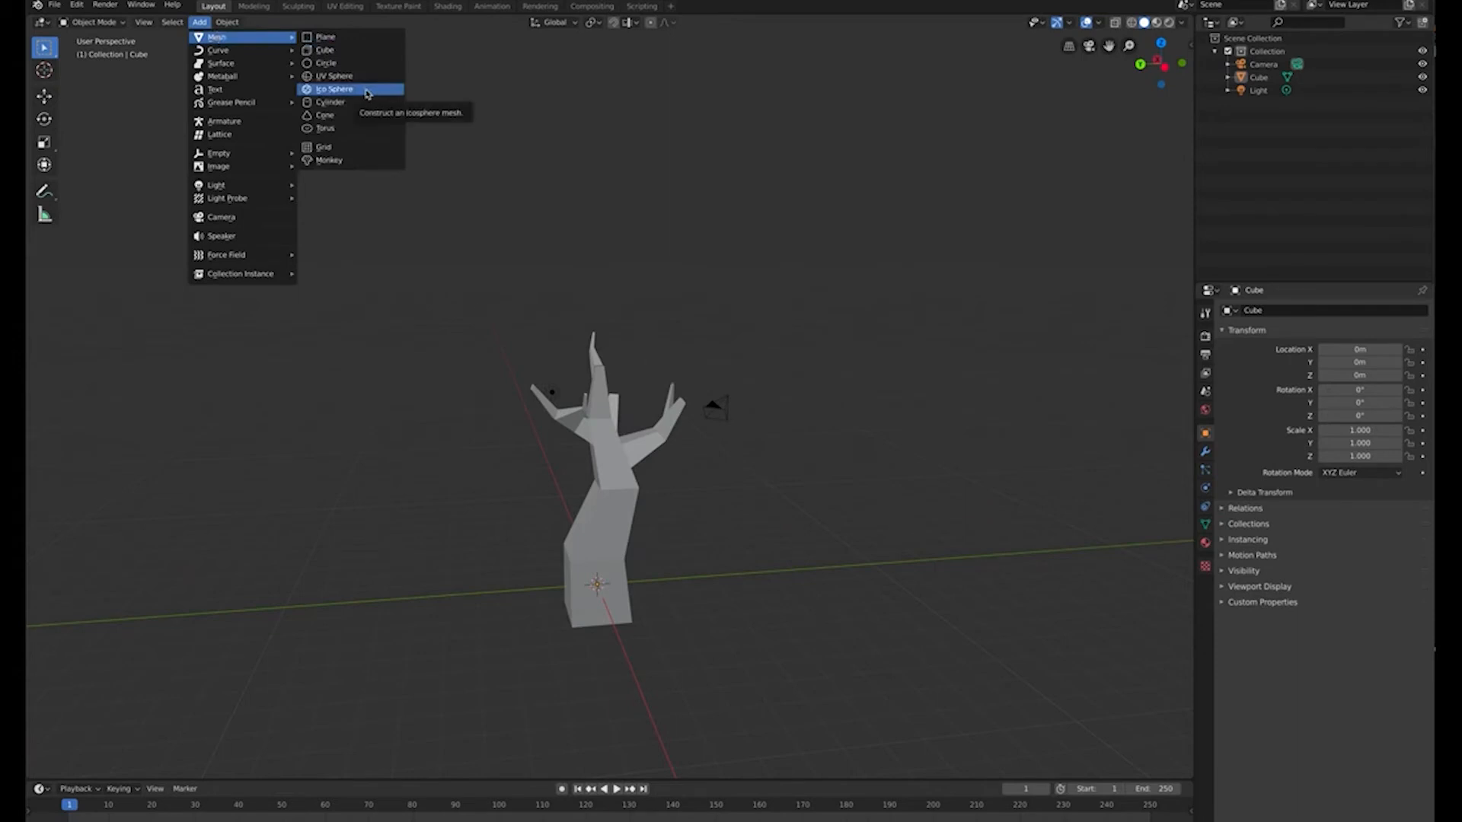
{"action": "left_click", "coordinate": [367, 90]}
{"action": "key", "text": "g"}
{"action": "key", "text": "z"}
{"action": "left_click", "coordinate": [639, 222]}
Scale the ico sphere up to about 2.5 and position it over the branches as foliage.
{"action": "key", "text": "s"}
{"action": "left_click", "coordinate": [845, 191]}
{"action": "key", "text": "g"}
{"action": "left_click", "coordinate": [819, 277]}
{"action": "mouse_move", "coordinate": [819, 277]}
{"action": "middle_mouse_down"}
{"action": "mouse_move", "coordinate": [829, 393]}
{"action": "mouse_move", "coordinate": [842, 353]}
{"action": "mouse_move", "coordinate": [793, 208]}
{"action": "mouse_move", "coordinate": [808, 274]}
{"action": "middle_mouse_up"}
{"action": "key", "text": "g"}
{"action": "left_click", "coordinate": [776, 220]}
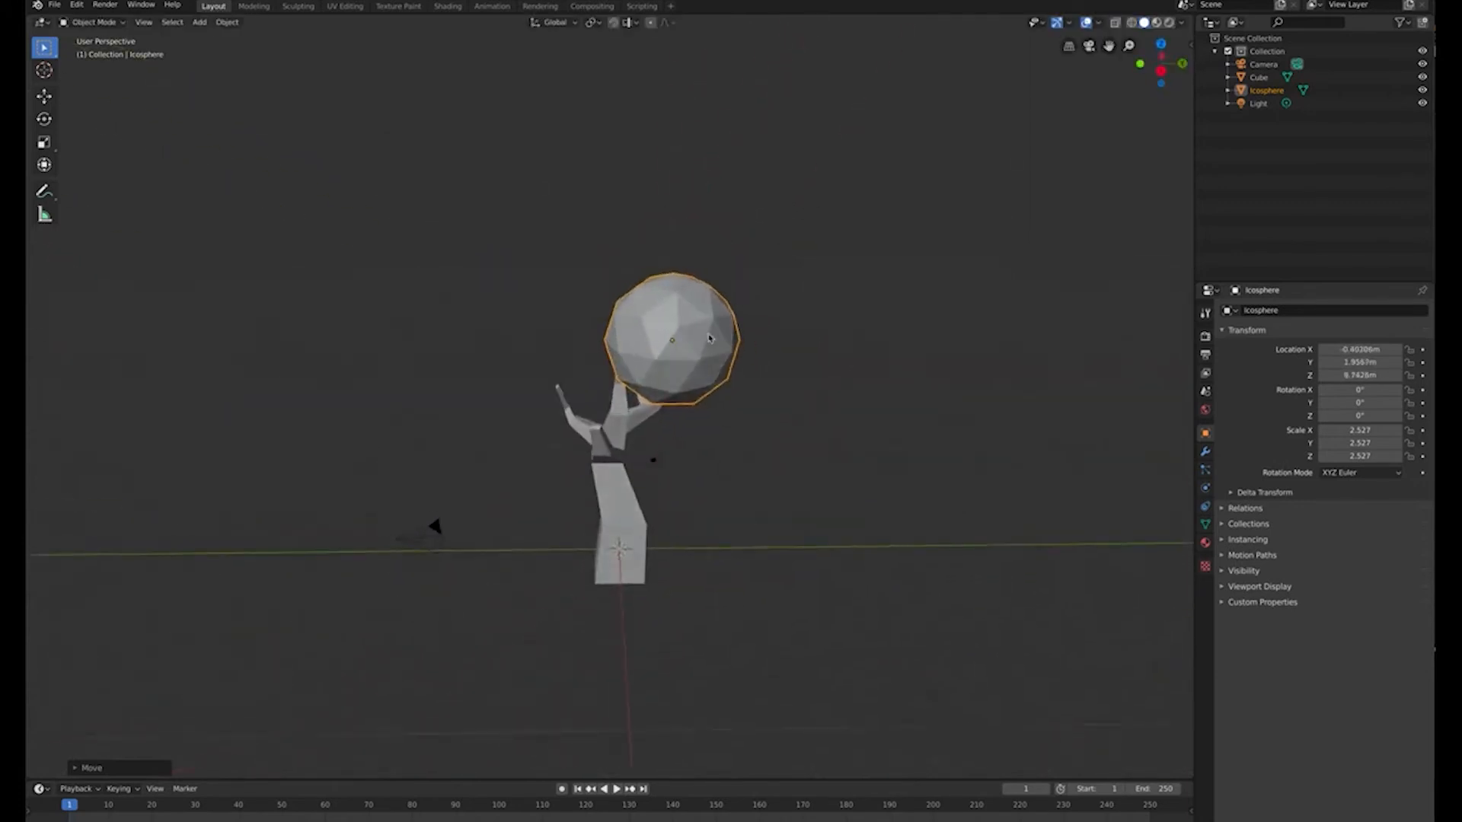
Add a second ico sphere at scale 1, raise it along Z, and place it among the branches beside the large one.
{"action": "key", "text": "shift+a"}
{"action": "mouse_move", "coordinate": [746, 550]}
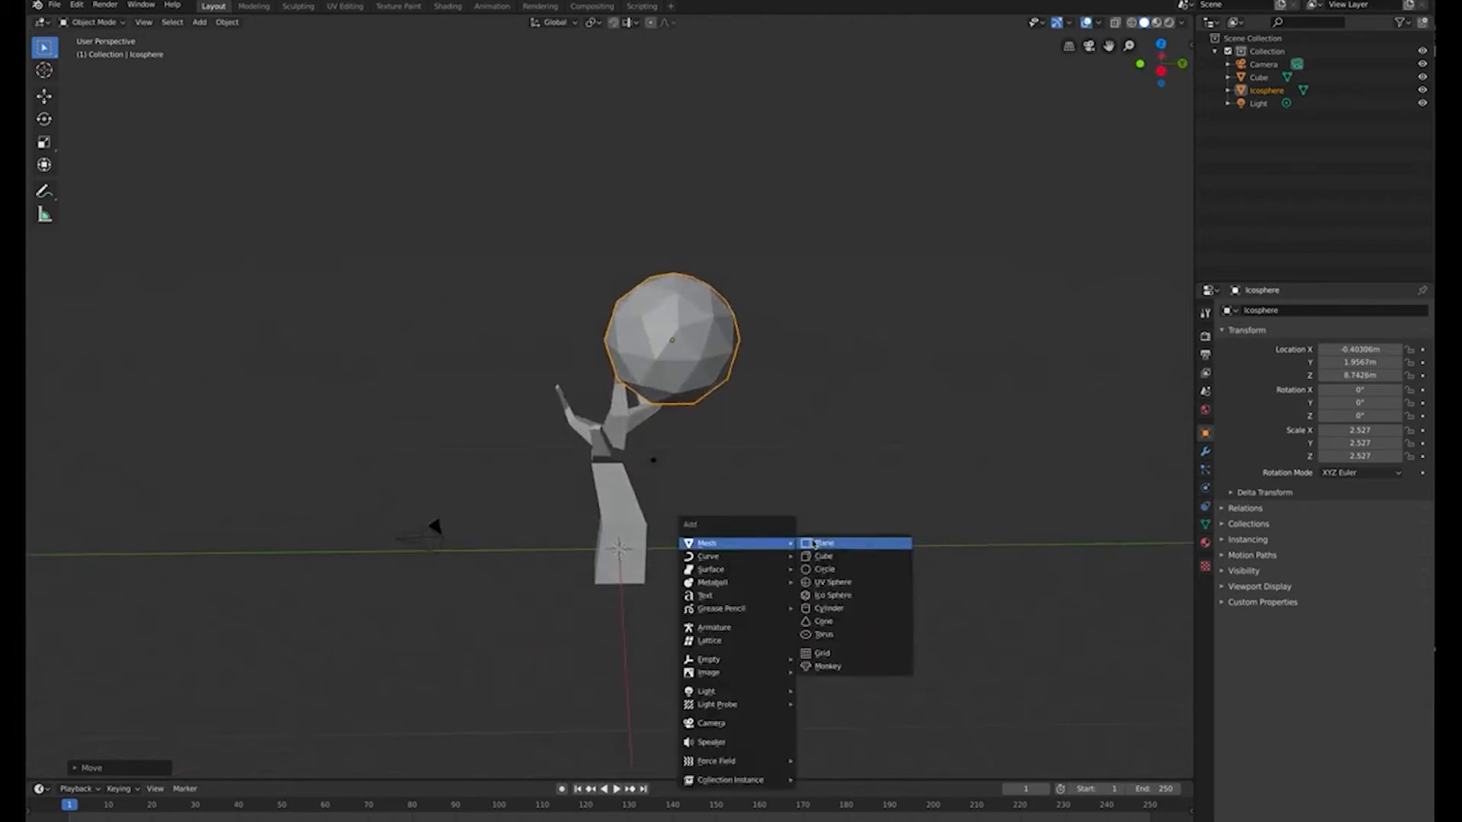
{"action": "left_click", "coordinate": [843, 595]}
{"action": "key", "text": "g"}
{"action": "key", "text": "z"}
{"action": "left_click", "coordinate": [757, 377]}
{"action": "key", "text": "g"}
{"action": "left_click", "coordinate": [797, 406]}
{"action": "middle_click_drag", "start_coordinate": [797, 405], "coordinate": [754, 418]}
{"action": "key", "text": "g"}
{"action": "left_click", "coordinate": [876, 395]}
{"action": "scroll", "coordinate": [815, 427], "scroll_direction": "down", "scroll_amount": 2}
{"action": "scroll", "coordinate": [758, 427], "scroll_direction": "up", "scroll_amount": 4}
{"action": "scroll", "coordinate": [753, 418], "scroll_direction": "down", "scroll_amount": 2}
Duplicate the large ico sphere, scale the copy up, and place it over the opposite side of the crown.
{"action": "left_click", "coordinate": [664, 322]}
{"action": "key", "text": "ctrl+v"}
{"action": "key", "text": "g"}
{"action": "left_click", "coordinate": [567, 354]}
{"action": "middle_click_drag", "start_coordinate": [567, 354], "coordinate": [632, 349]}
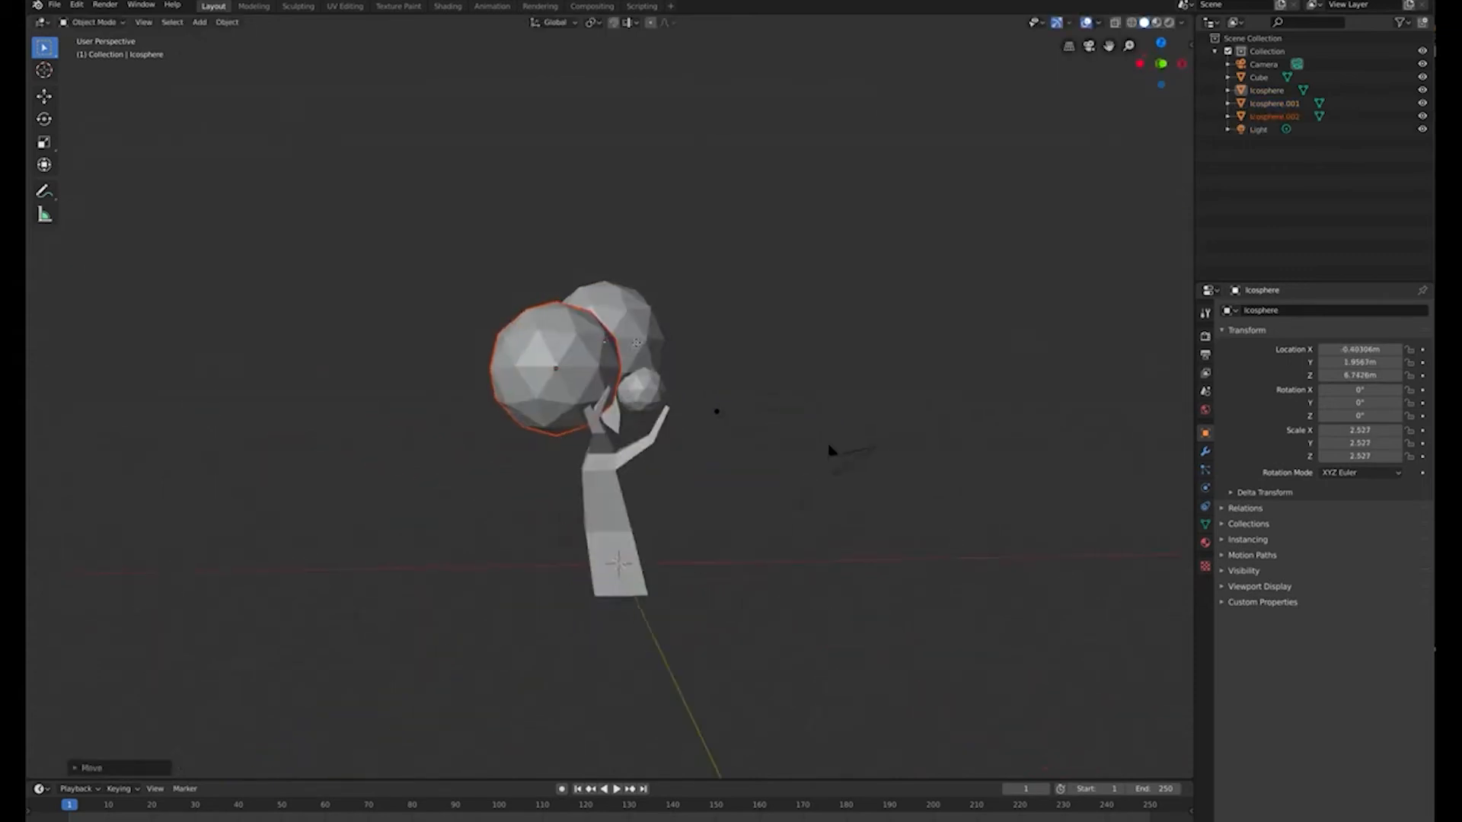
{"action": "middle_click_drag", "start_coordinate": [829, 451], "coordinate": [751, 346]}
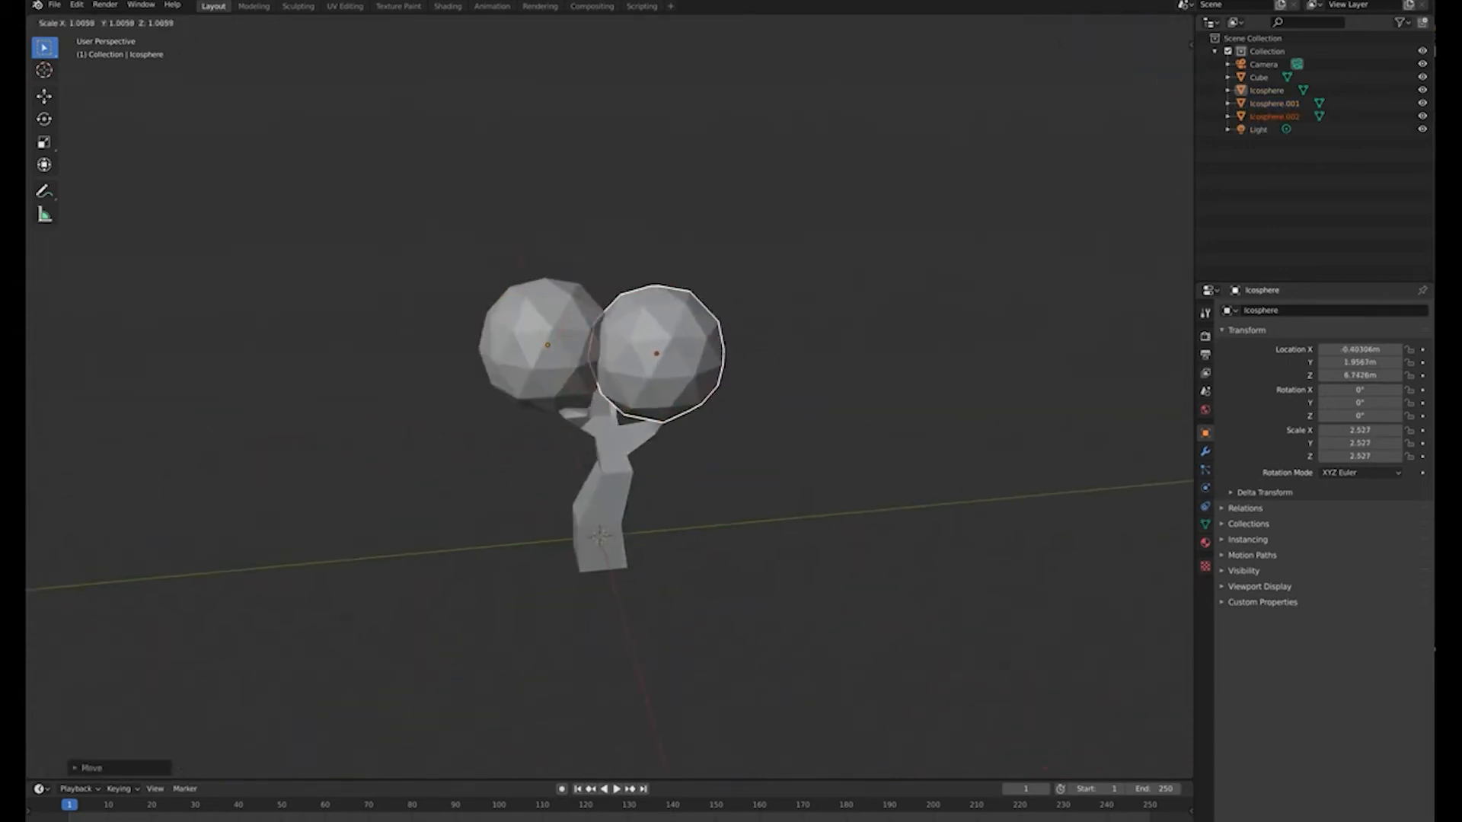
{"action": "middle_click_drag", "start_coordinate": [792, 317], "coordinate": [647, 403]}
{"action": "scroll", "coordinate": [677, 371], "scroll_direction": "down", "scroll_amount": 2}
{"action": "key", "text": "g"}
{"action": "left_click", "coordinate": [668, 361]}
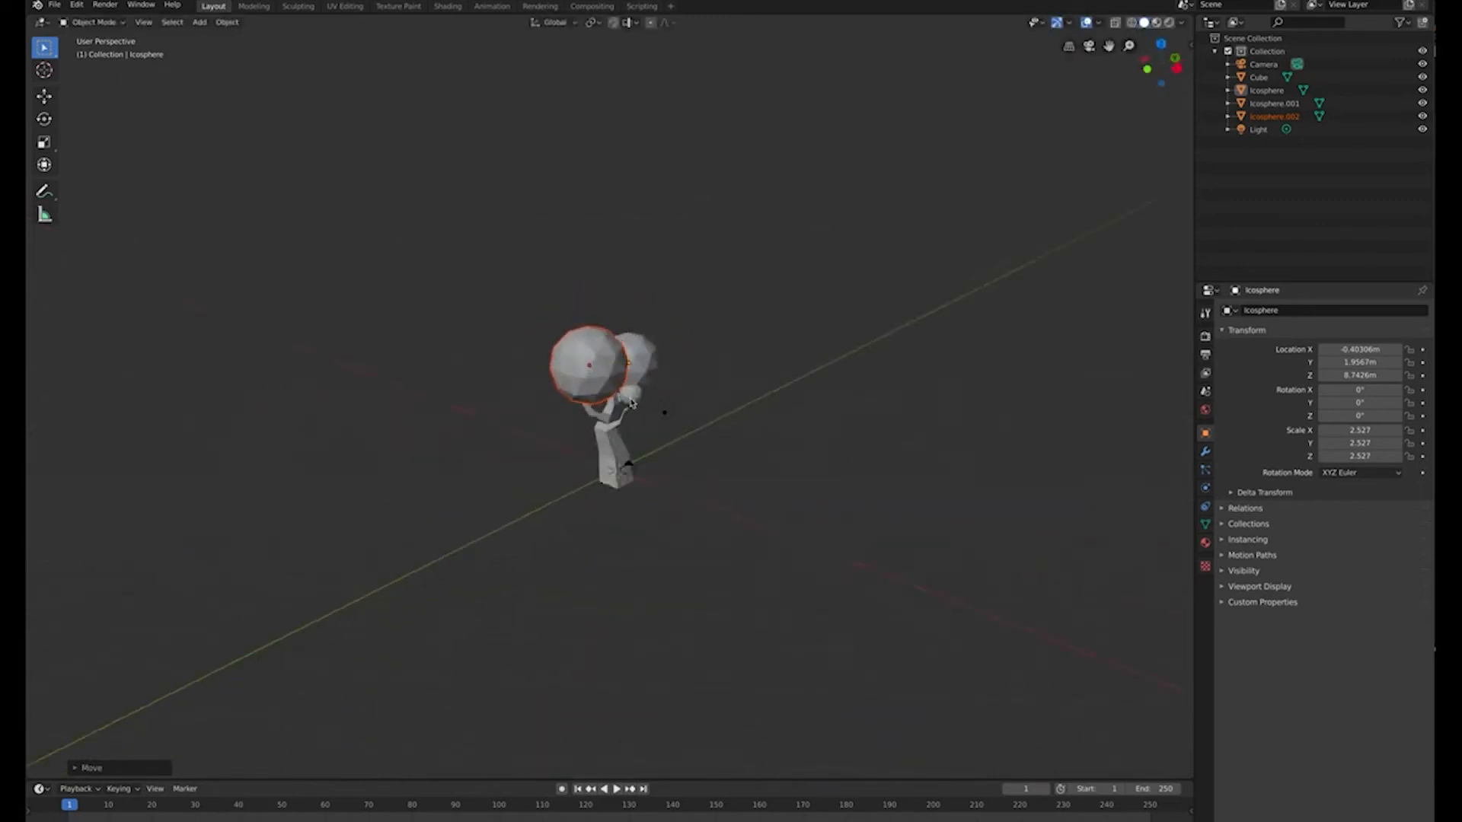
Duplicate the small ico sphere, resize the copy, and place it on the neighbouring branch tip.
{"action": "scroll", "coordinate": [662, 403], "scroll_direction": "up", "scroll_amount": 8}
{"action": "middle_click_drag", "start_coordinate": [750, 393], "coordinate": [674, 425]}
{"action": "left_click", "coordinate": [705, 406]}
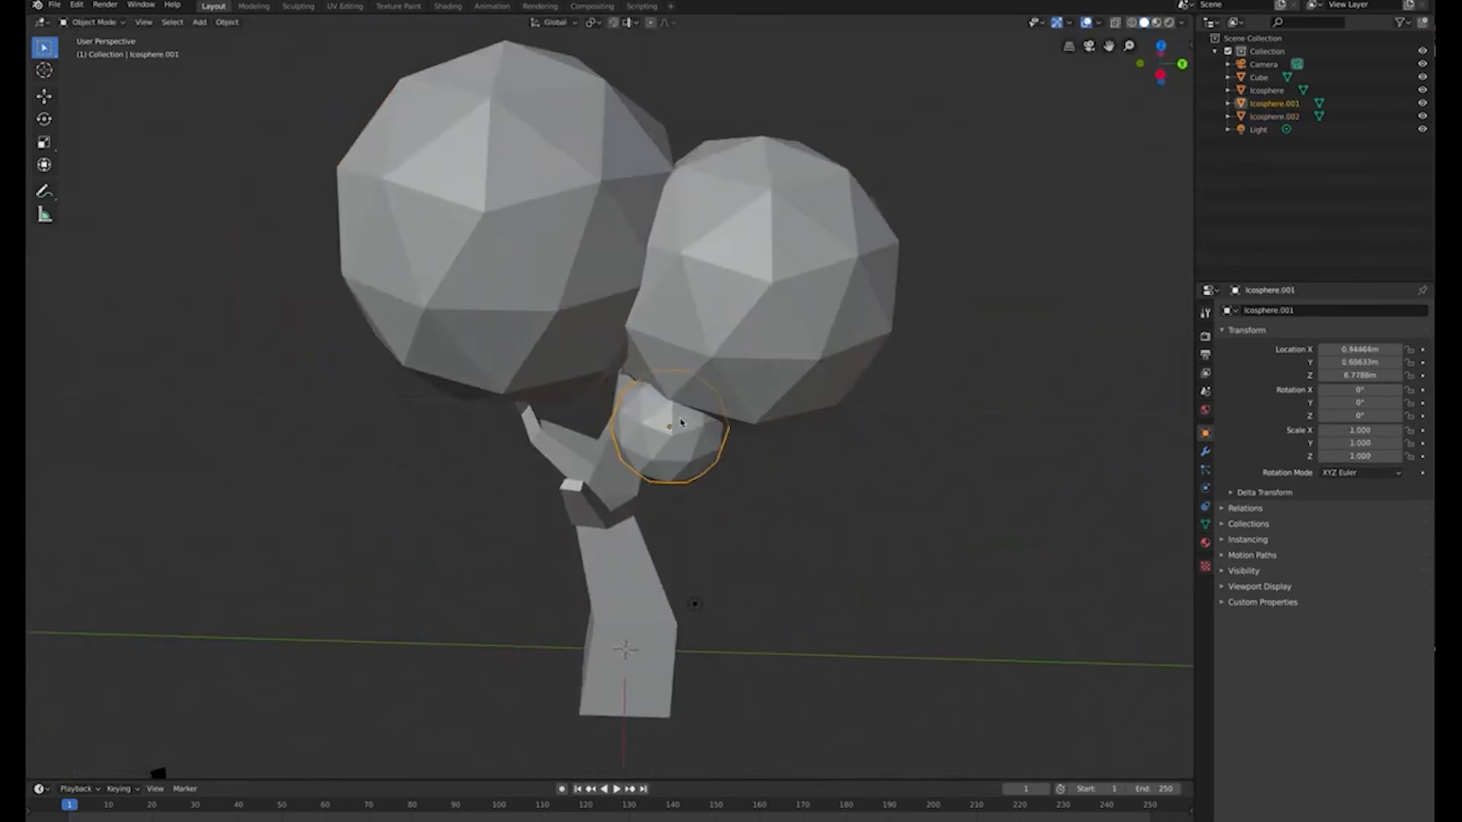
{"action": "key", "text": "shift+d"}
{"action": "left_click", "coordinate": [573, 439]}
{"action": "middle_click_drag", "start_coordinate": [573, 439], "coordinate": [599, 417]}
{"action": "scroll", "coordinate": [599, 416], "scroll_direction": "up", "scroll_amount": 2}
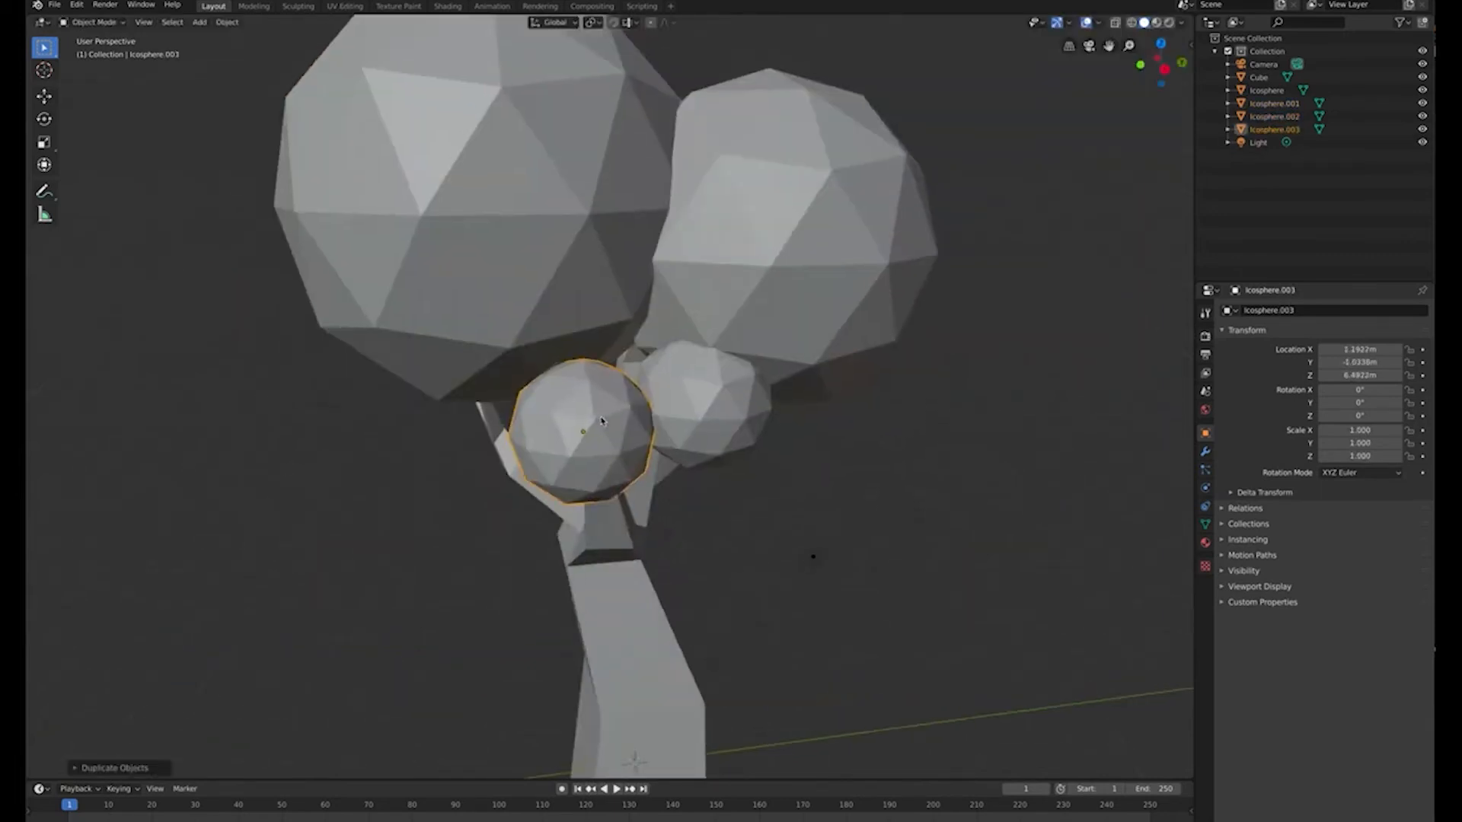
{"action": "key", "text": "s"}
{"action": "left_click", "coordinate": [608, 406]}
{"action": "key", "text": "g"}
{"action": "left_click", "coordinate": [609, 363]}
{"action": "mouse_move", "coordinate": [609, 364]}
{"action": "middle_mouse_down"}
{"action": "mouse_move", "coordinate": [632, 426]}
{"action": "mouse_move", "coordinate": [609, 449]}
{"action": "mouse_move", "coordinate": [674, 402]}
{"action": "mouse_move", "coordinate": [632, 361]}
{"action": "middle_mouse_up"}
Move the original small ico sphere upward into the crown and scale it up to about 1.8.
{"action": "left_click", "coordinate": [632, 361]}
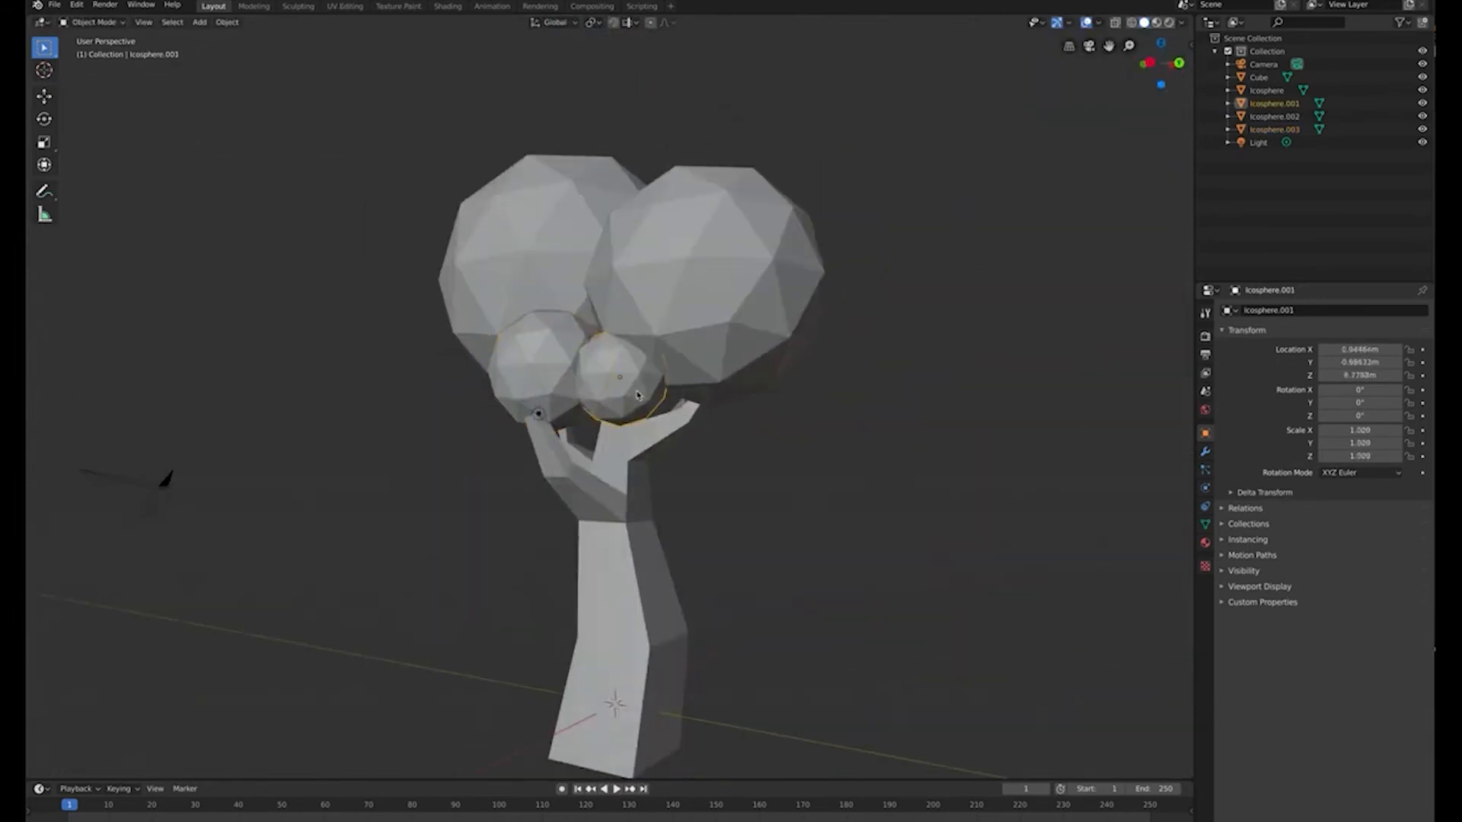
{"action": "key", "text": "g"}
{"action": "left_click", "coordinate": [609, 335]}
{"action": "key", "text": "s"}
{"action": "left_click", "coordinate": [618, 427]}
{"action": "middle_click_drag", "start_coordinate": [618, 426], "coordinate": [653, 443]}
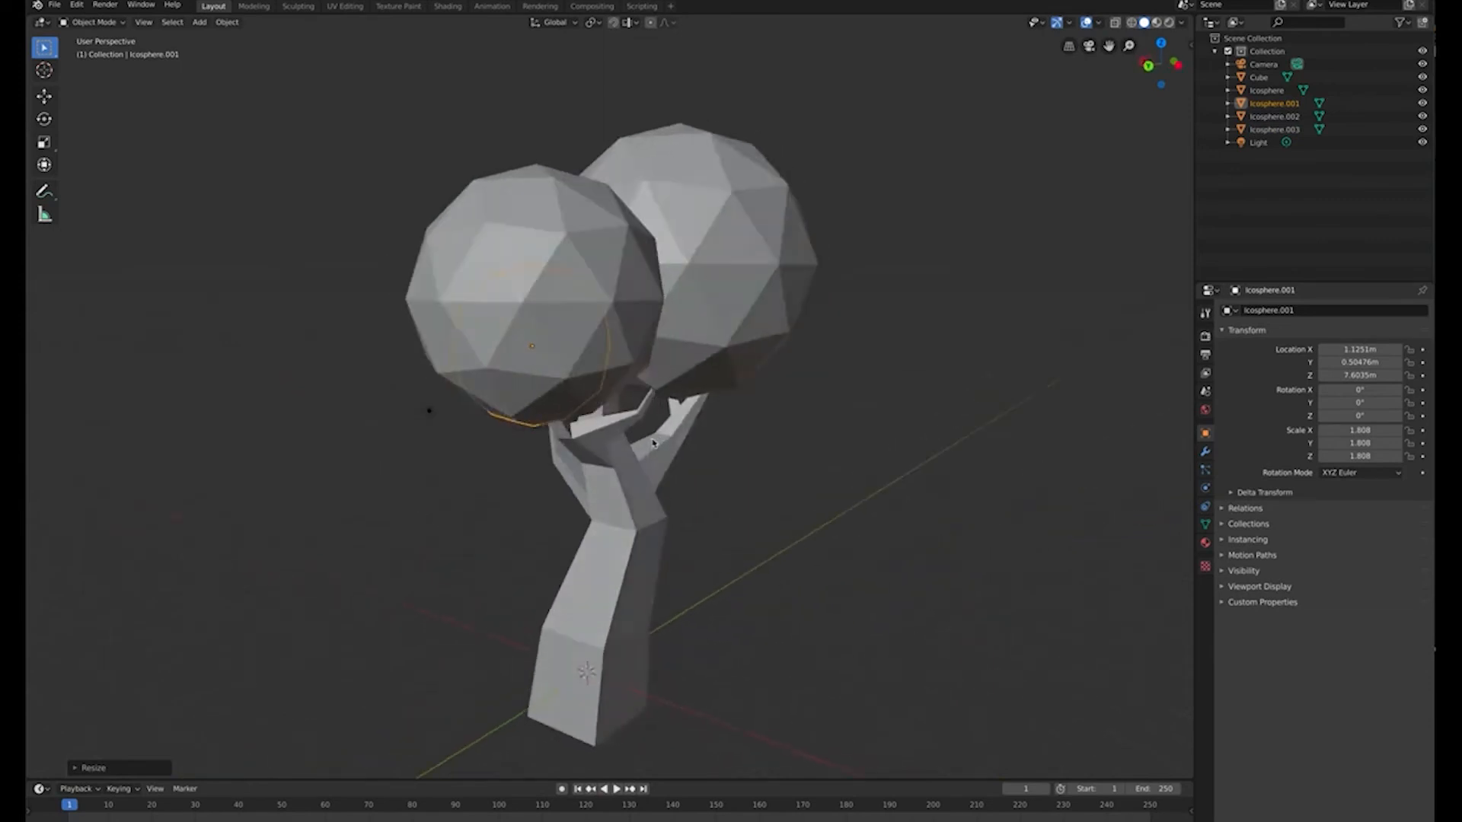
Duplicate the enlarged ico sphere, scale the copy down, and place it within the crown on another branch.
{"action": "key", "text": "g"}
{"action": "left_click", "coordinate": [789, 449]}
{"action": "key", "text": "s"}
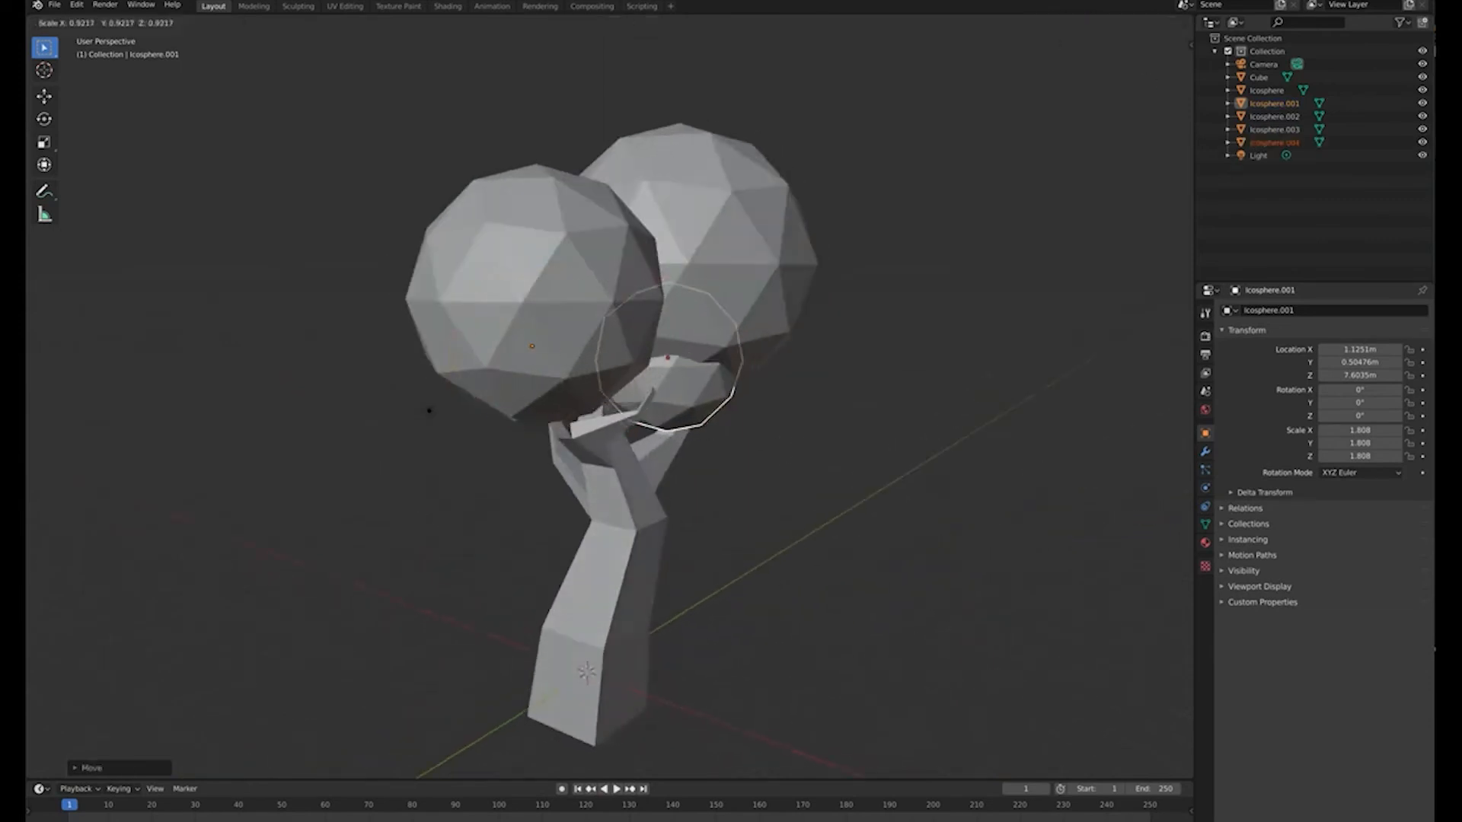
{"action": "left_click", "coordinate": [711, 483]}
{"action": "scroll", "coordinate": [724, 467], "scroll_direction": "down", "scroll_amount": 2}
{"action": "middle_click_drag", "start_coordinate": [724, 467], "coordinate": [663, 492]}
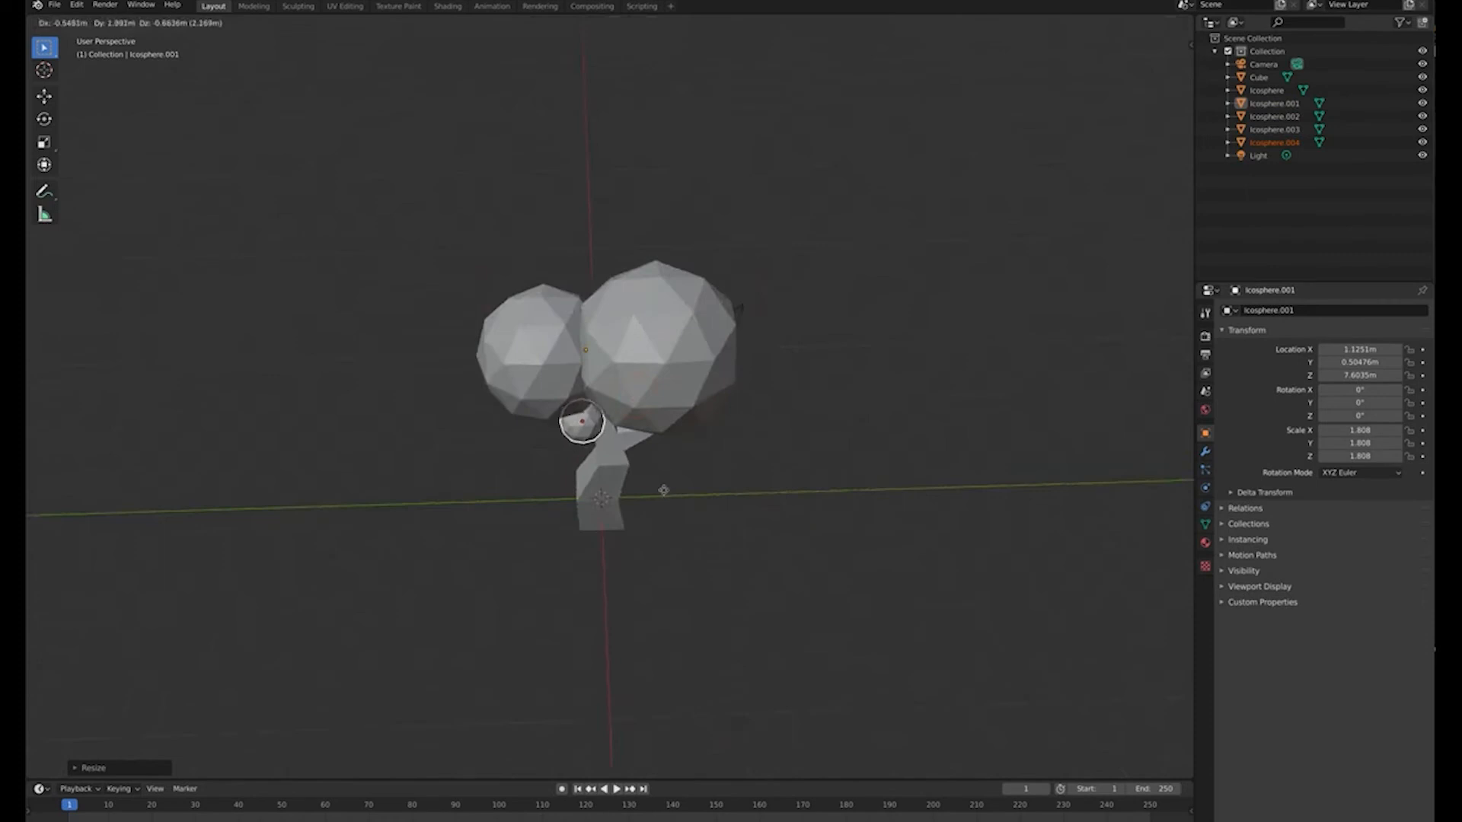
{"action": "scroll", "coordinate": [702, 429], "scroll_direction": "down", "scroll_amount": 3}
{"action": "scroll", "coordinate": [703, 428], "scroll_direction": "up", "scroll_amount": 3}
{"action": "key", "text": "g"}
{"action": "left_click", "coordinate": [693, 387]}
{"action": "middle_click_drag", "start_coordinate": [669, 480], "coordinate": [529, 497]}
{"action": "middle_click_drag", "start_coordinate": [814, 487], "coordinate": [881, 487]}
Save the file as TREE.blend in the BLENDER RA72 TUTORIAL folder.
{"action": "key", "text": "super+s"}
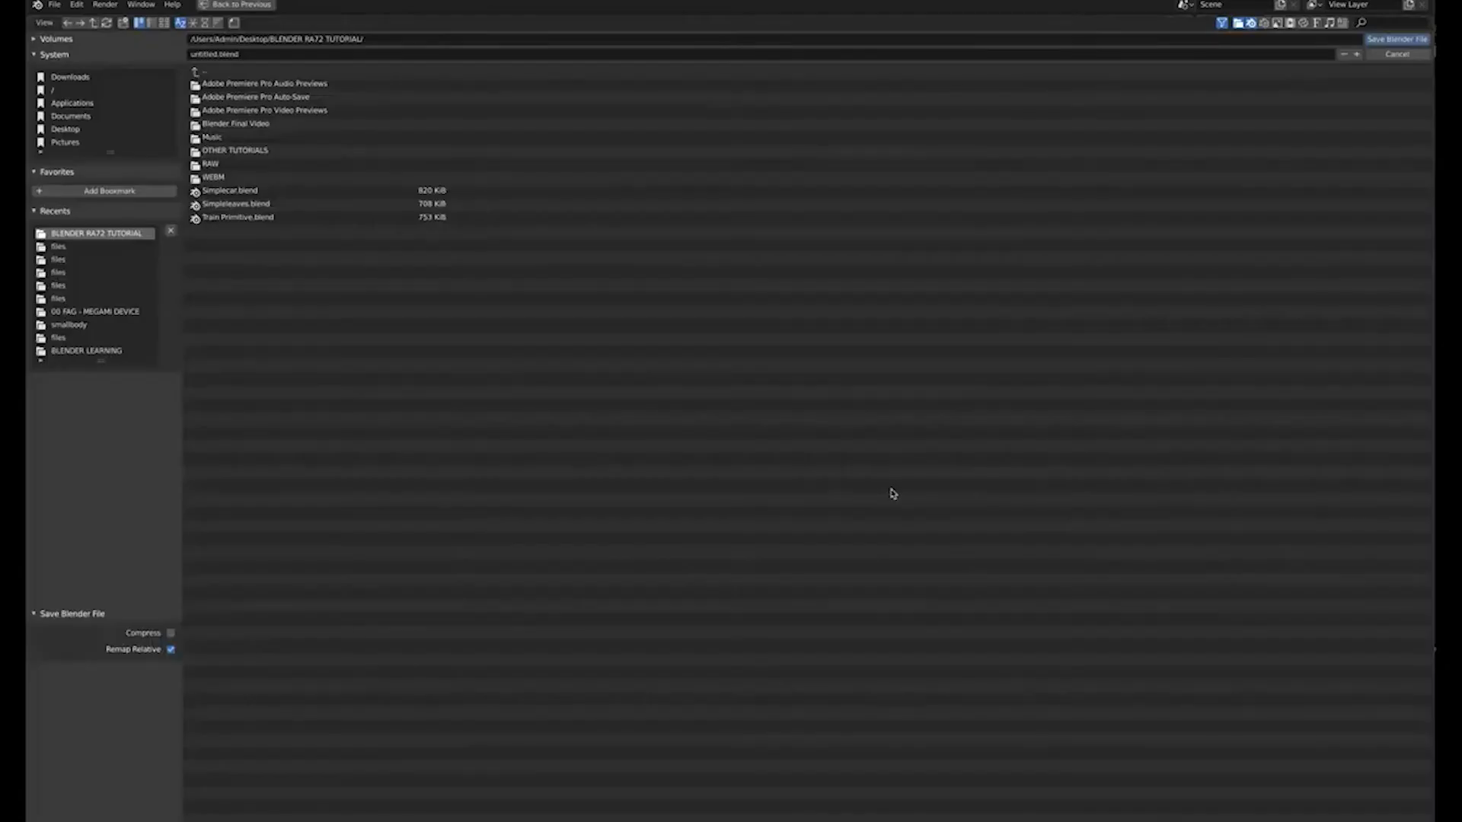
{"action": "left_click", "coordinate": [213, 53]}
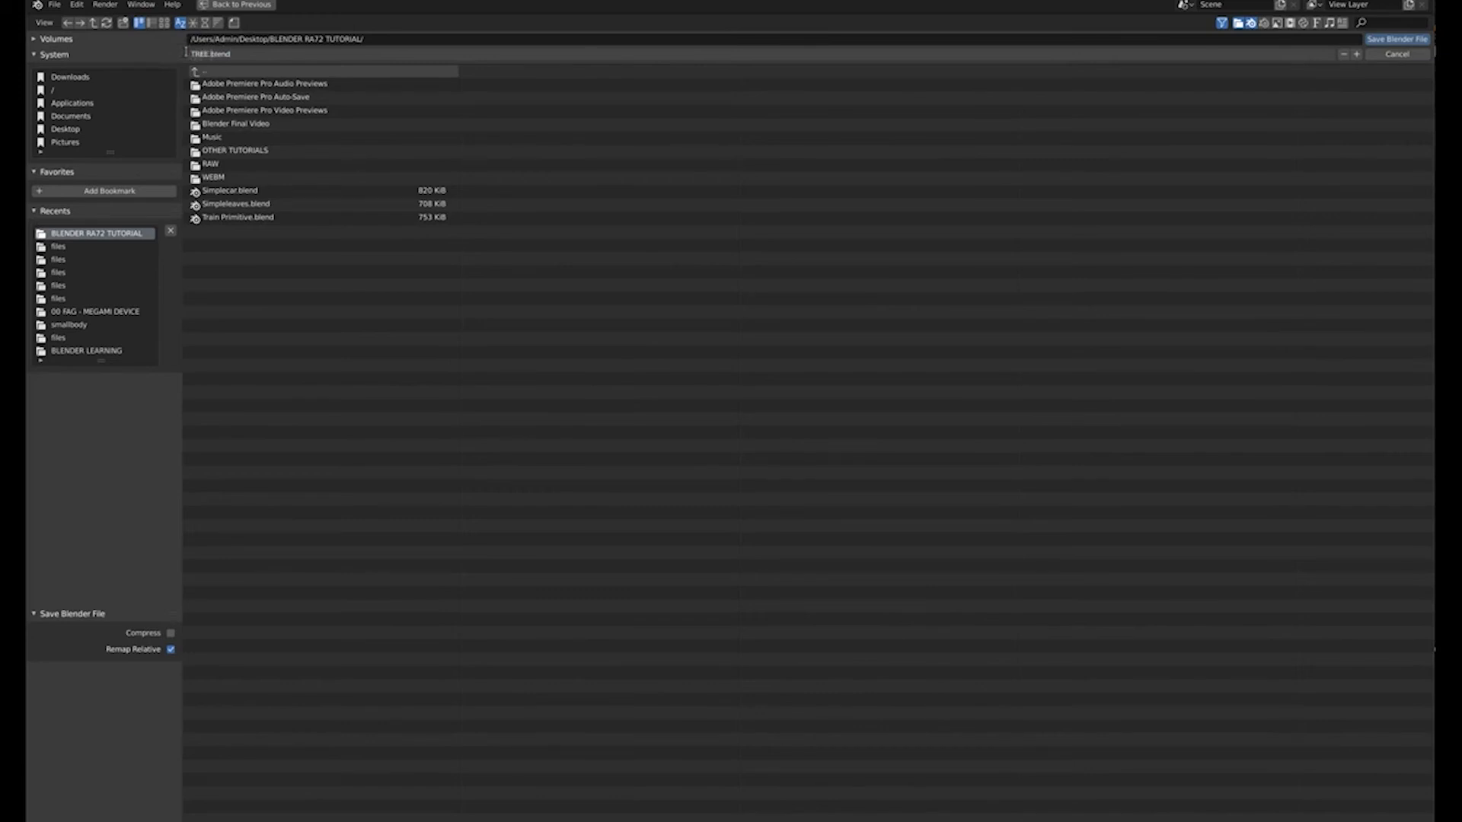
{"action": "left_click", "coordinate": [1401, 42]}
Create a material named GREEN on the largest ico sphere with a green base color.
{"action": "middle_click_drag", "start_coordinate": [895, 445], "coordinate": [800, 449]}
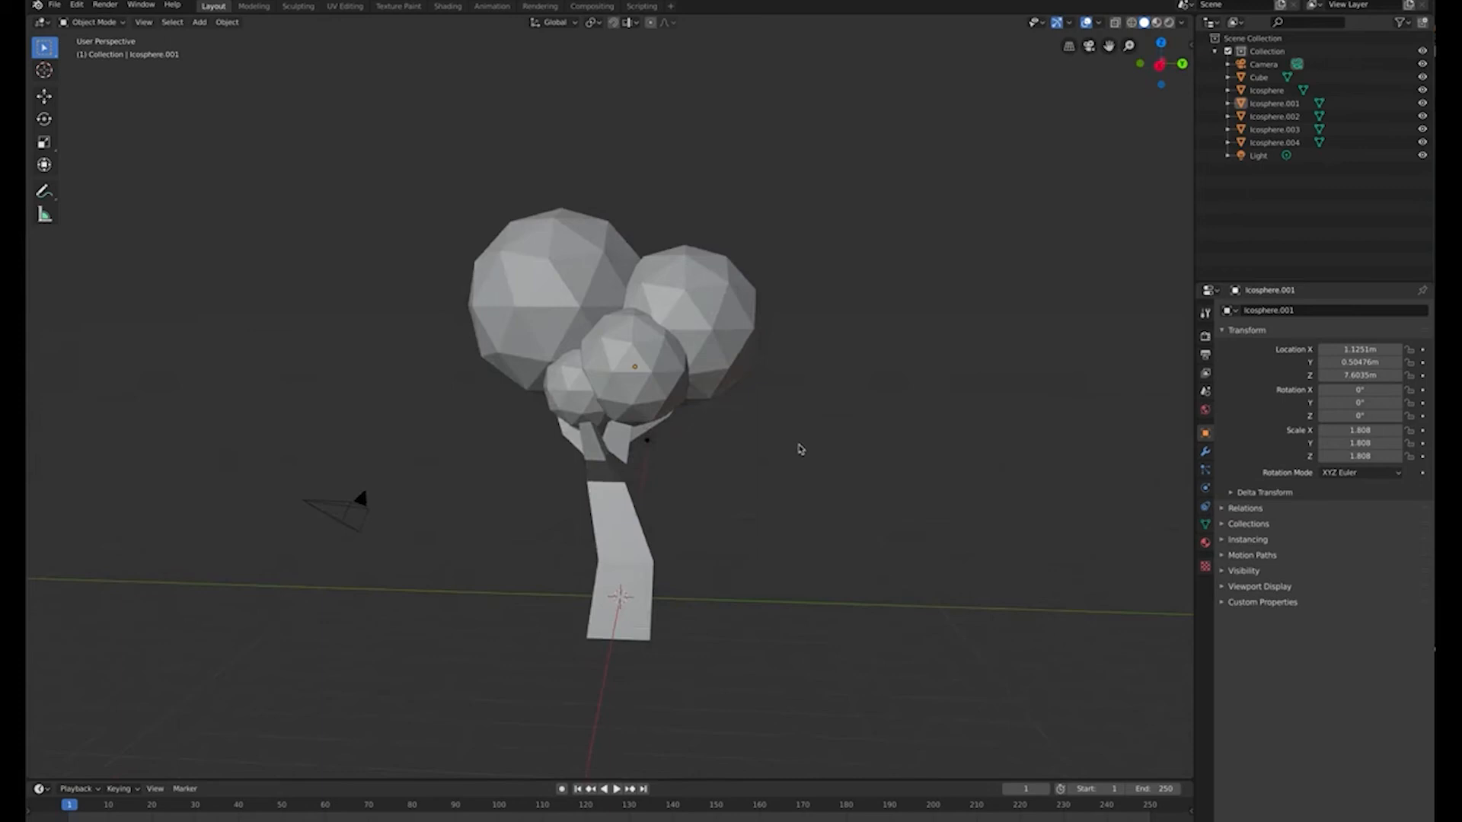
{"action": "left_click", "coordinate": [526, 295]}
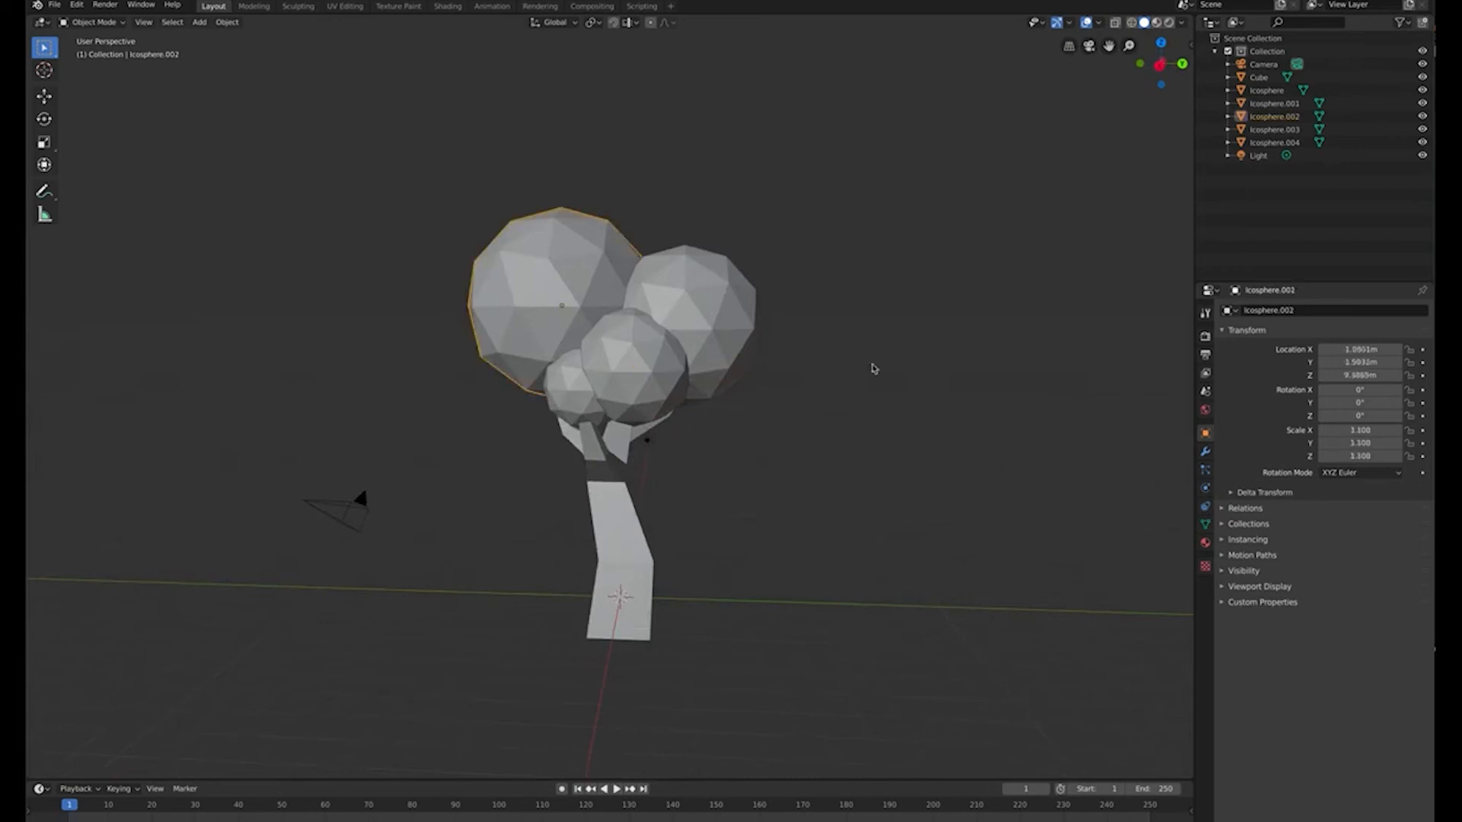
{"action": "left_click", "coordinate": [1206, 545]}
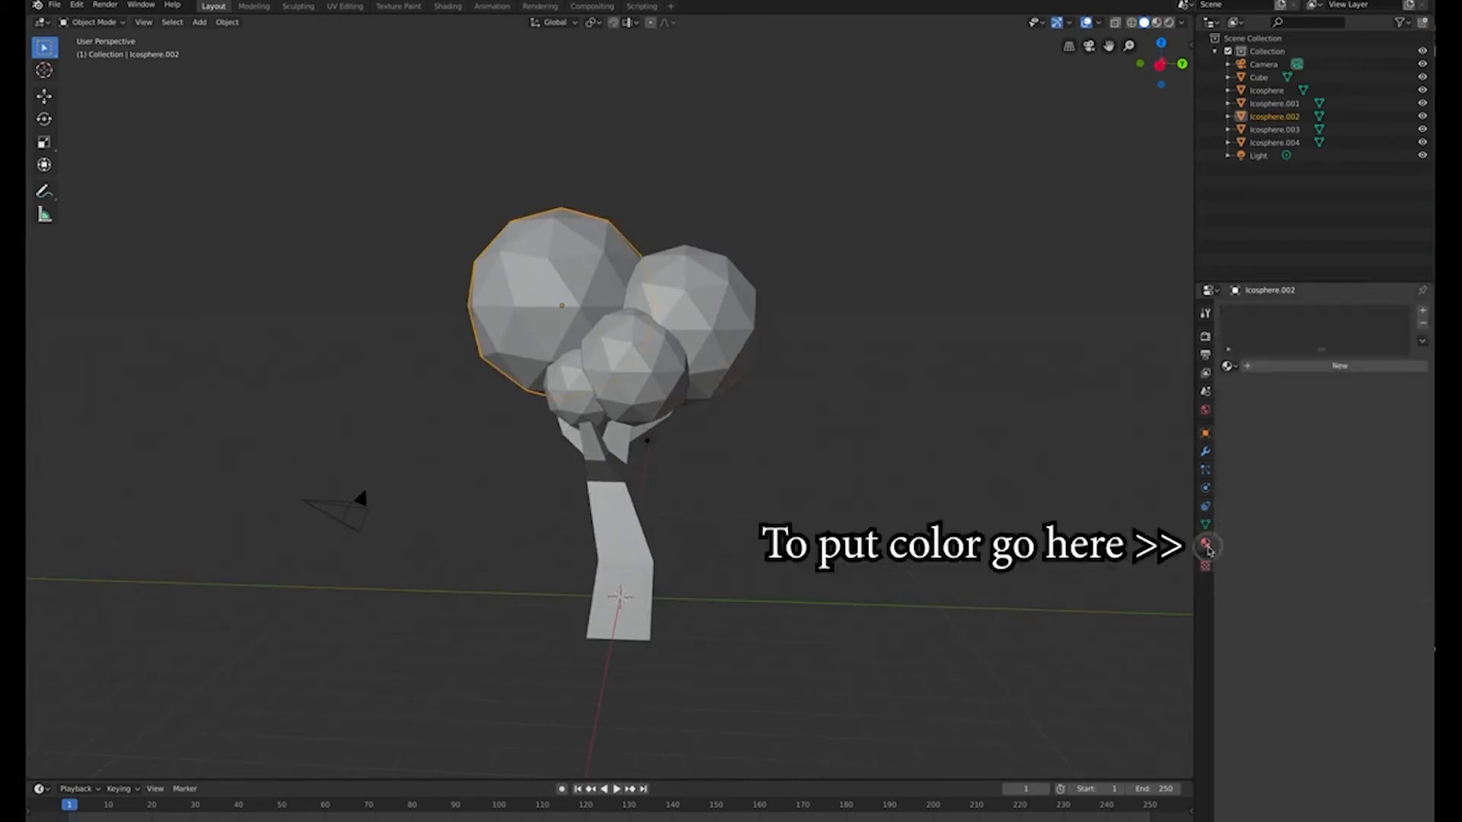
{"action": "left_click", "coordinate": [1252, 366]}
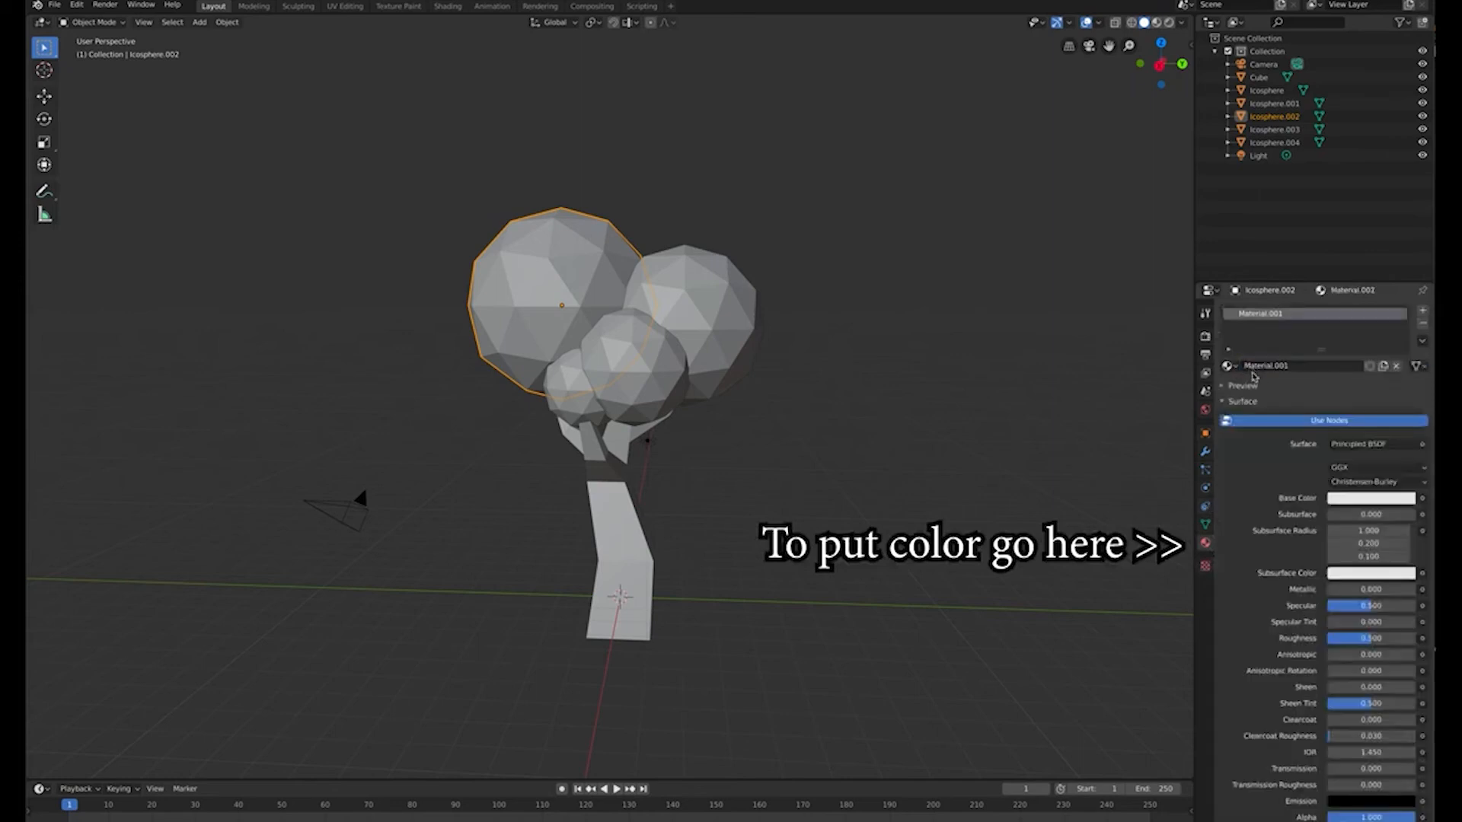
{"action": "left_click", "coordinate": [1359, 501]}
{"action": "left_click_drag", "start_coordinate": [1316, 357], "coordinate": [1306, 363]}
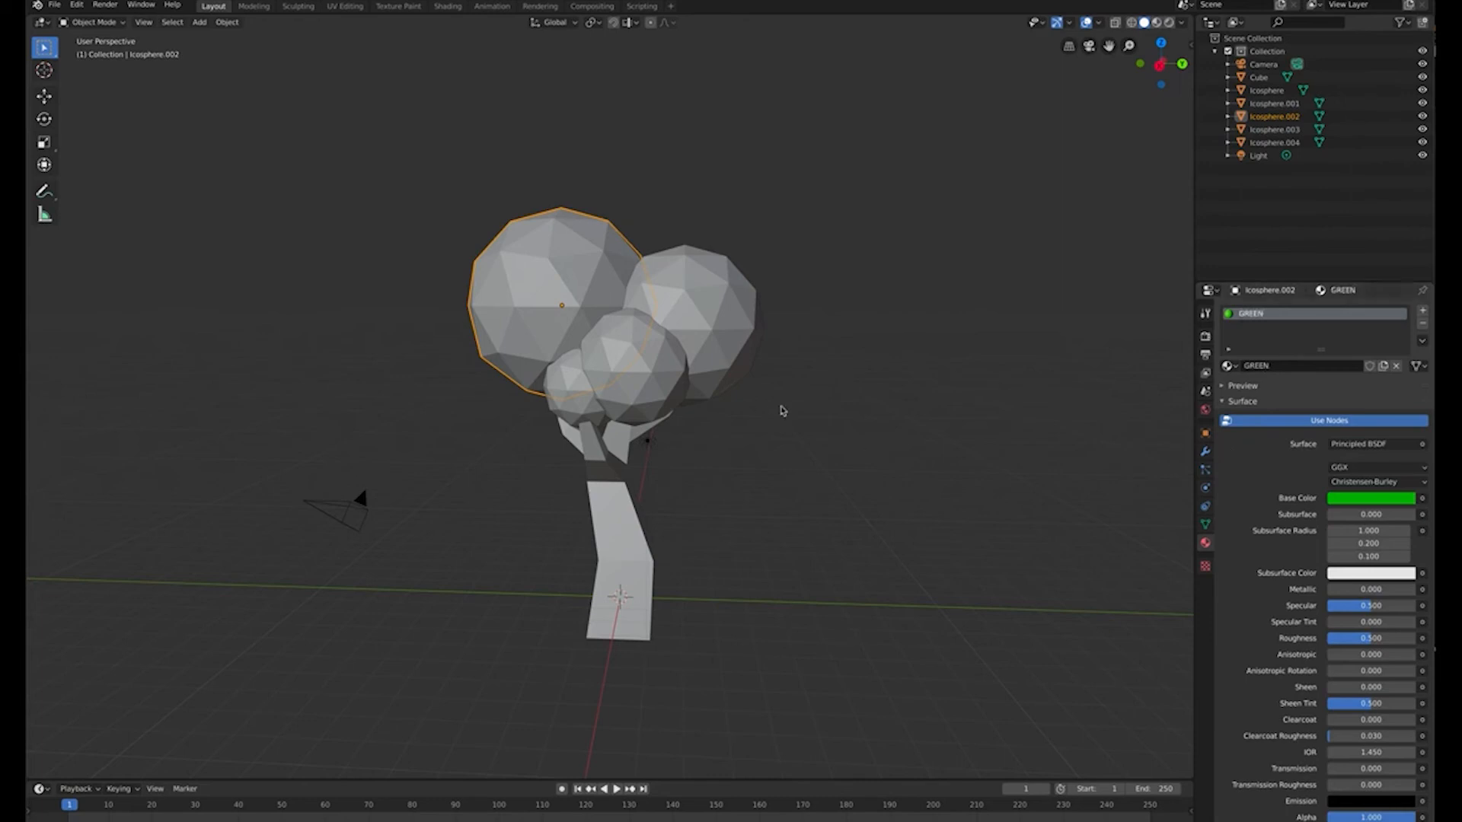
Switch the viewport shading to Look Dev.
{"action": "key", "text": "z"}
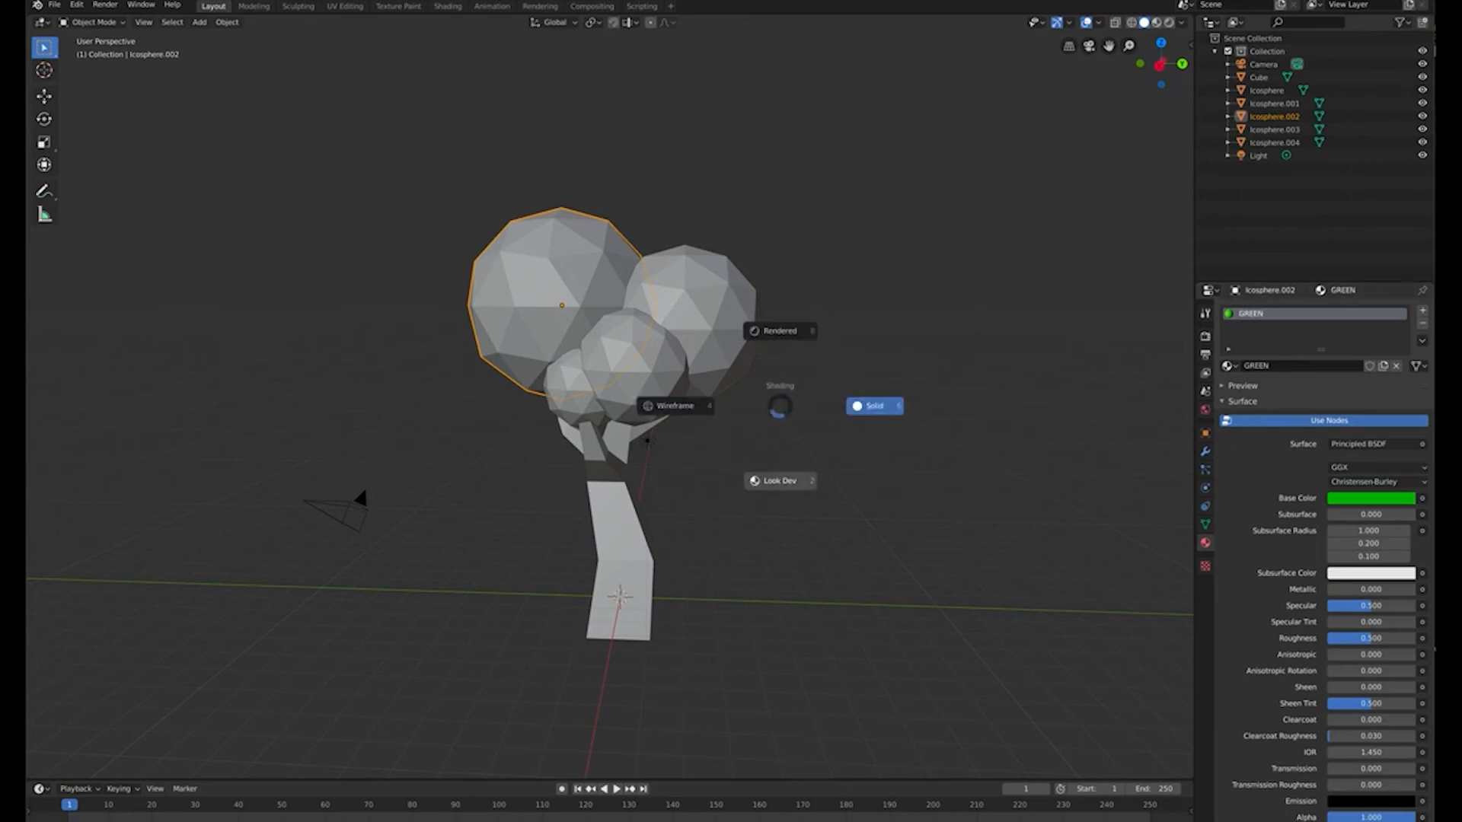
{"action": "left_click", "coordinate": [789, 494]}
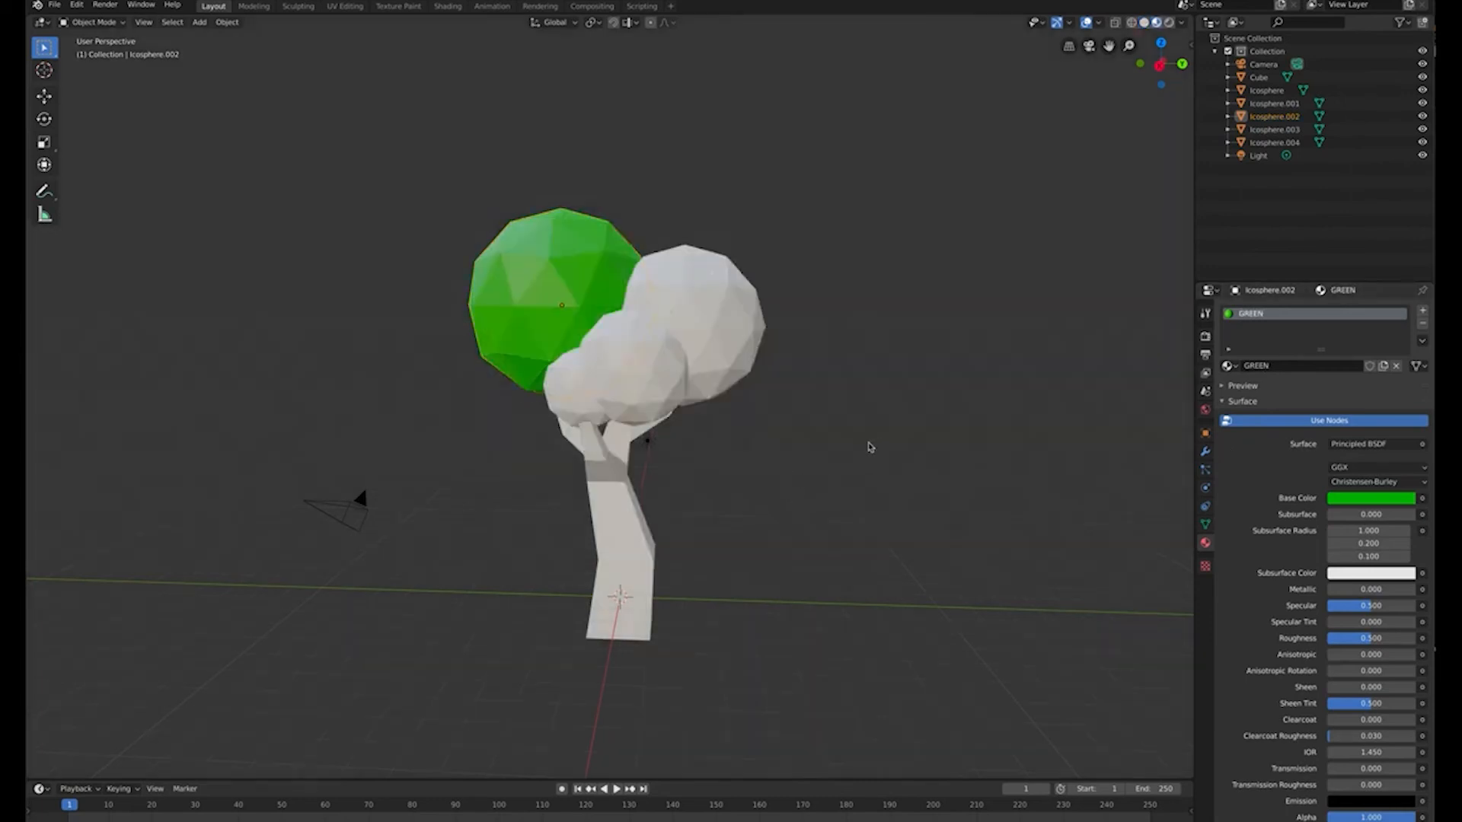
{"action": "middle_click_drag", "start_coordinate": [867, 440], "coordinate": [840, 467]}
Assign the GREEN material to the second-largest ico sphere and to the mid-sized one in front.
{"action": "left_click", "coordinate": [715, 347]}
{"action": "left_click", "coordinate": [1227, 366]}
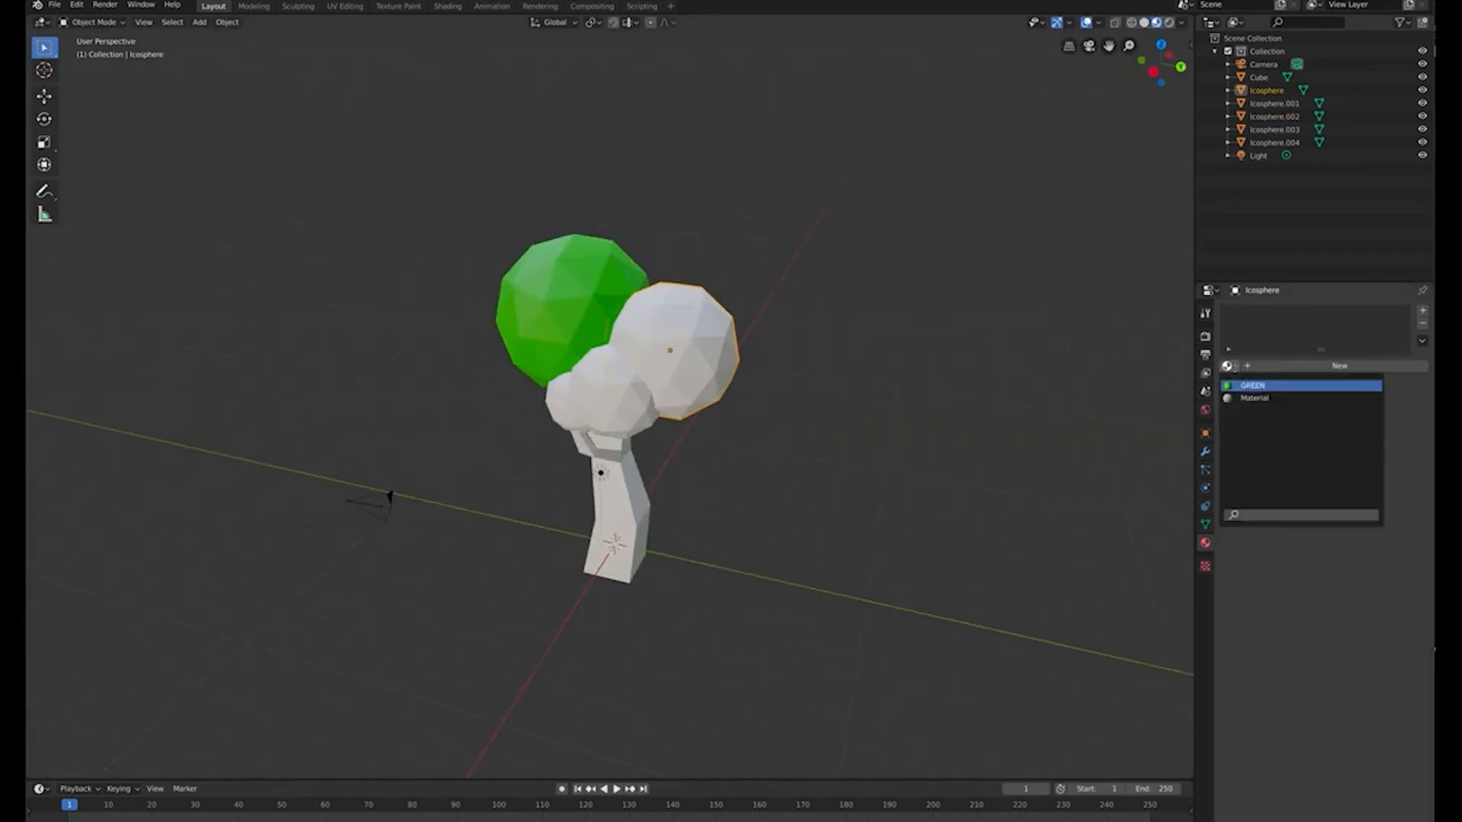
{"action": "left_click", "coordinate": [1253, 385]}
{"action": "left_click", "coordinate": [606, 397]}
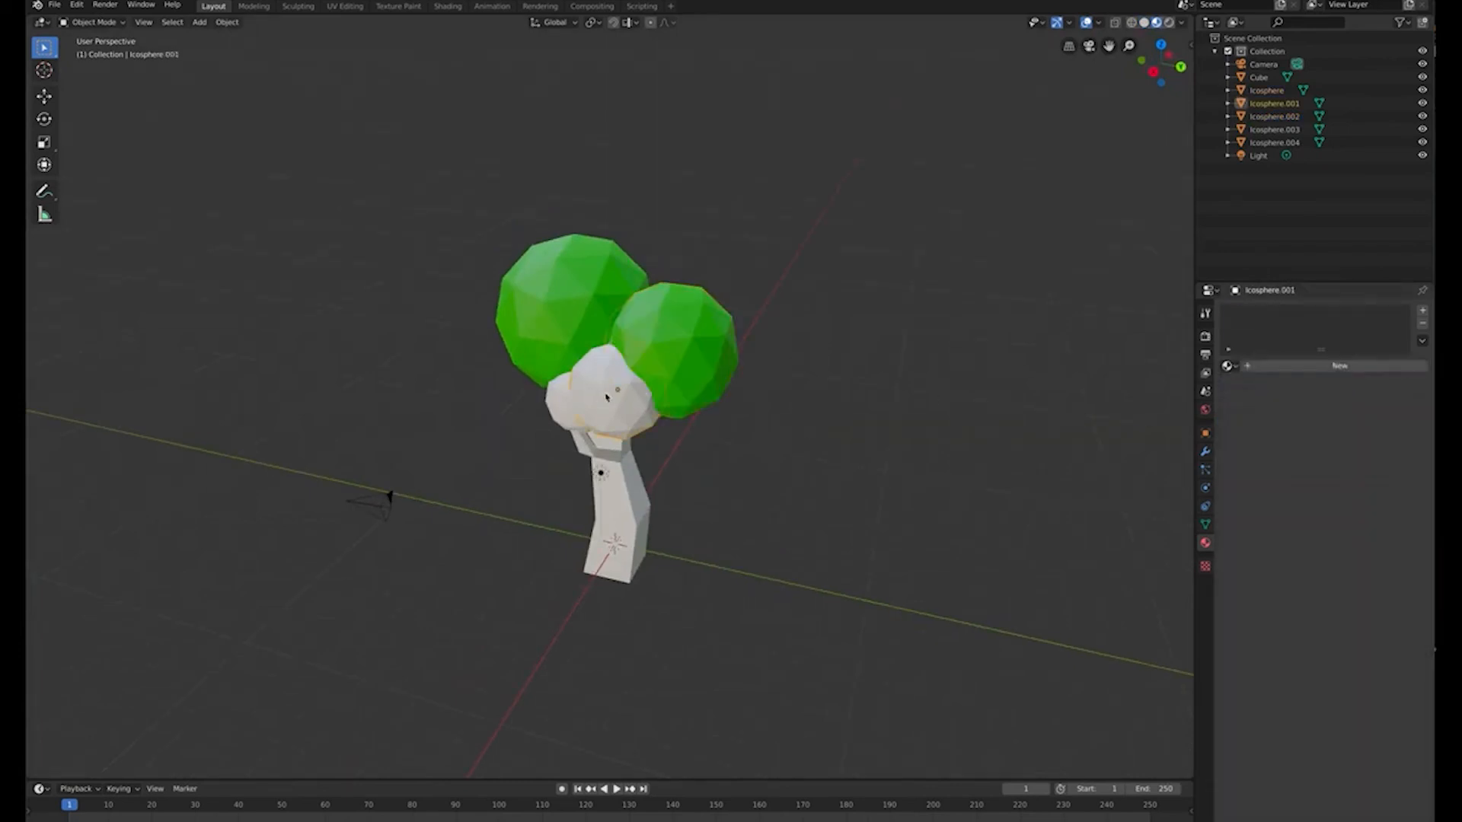
{"action": "left_click", "coordinate": [1226, 367]}
{"action": "left_click", "coordinate": [1239, 392]}
Create a material named DARKERGREEN on the small front ico sphere, reusing the green base color at a darker brightness.
{"action": "left_click", "coordinate": [557, 417]}
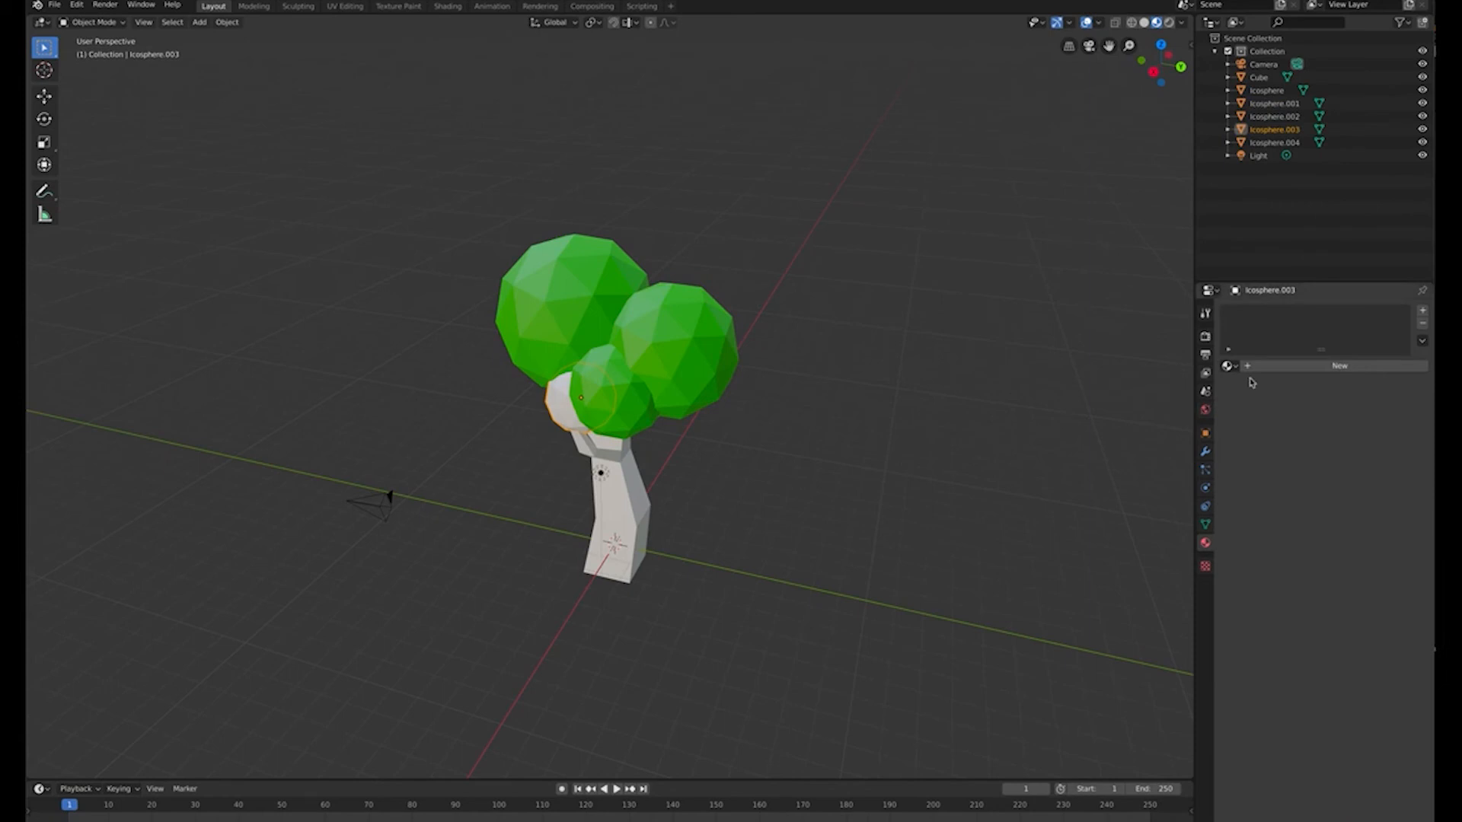
{"action": "left_click", "coordinate": [1226, 366]}
{"action": "left_click", "coordinate": [1279, 366]}
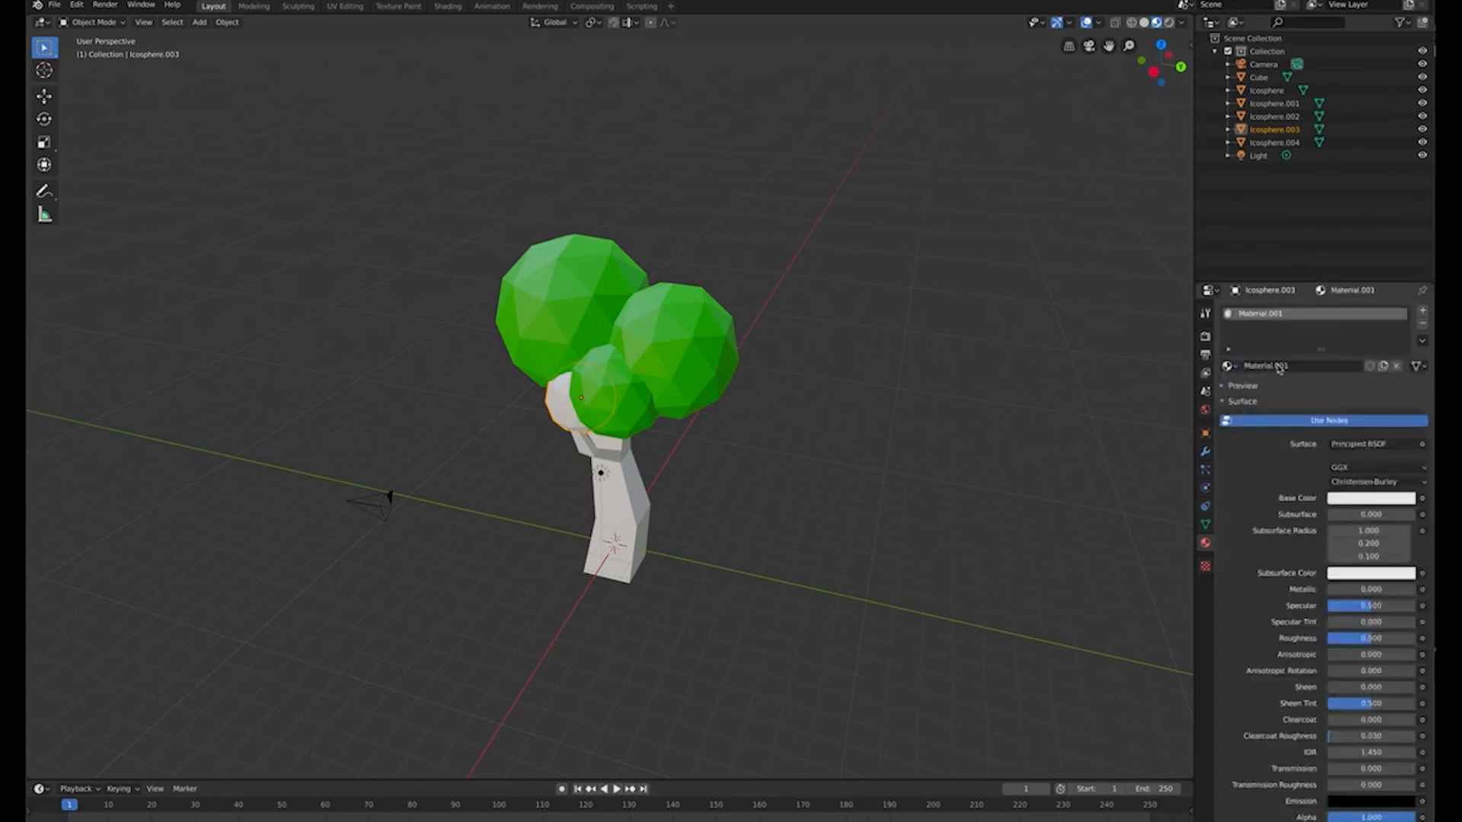
{"action": "left_click", "coordinate": [1355, 499]}
{"action": "key", "text": "ctrl+v"}
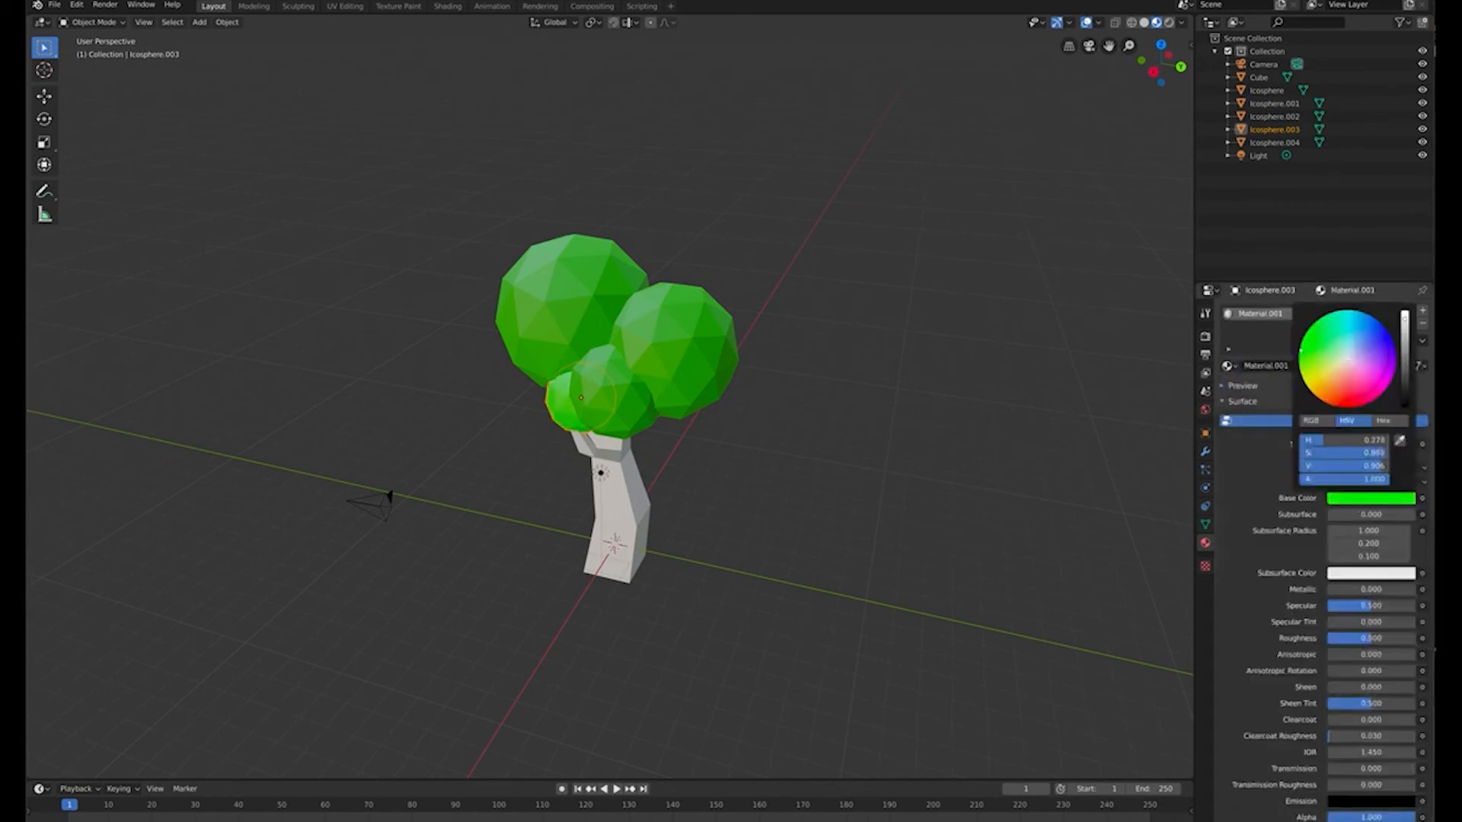
{"action": "left_click_drag", "start_coordinate": [1410, 335], "coordinate": [1405, 356]}
{"action": "middle_click_drag", "start_coordinate": [811, 392], "coordinate": [845, 352]}
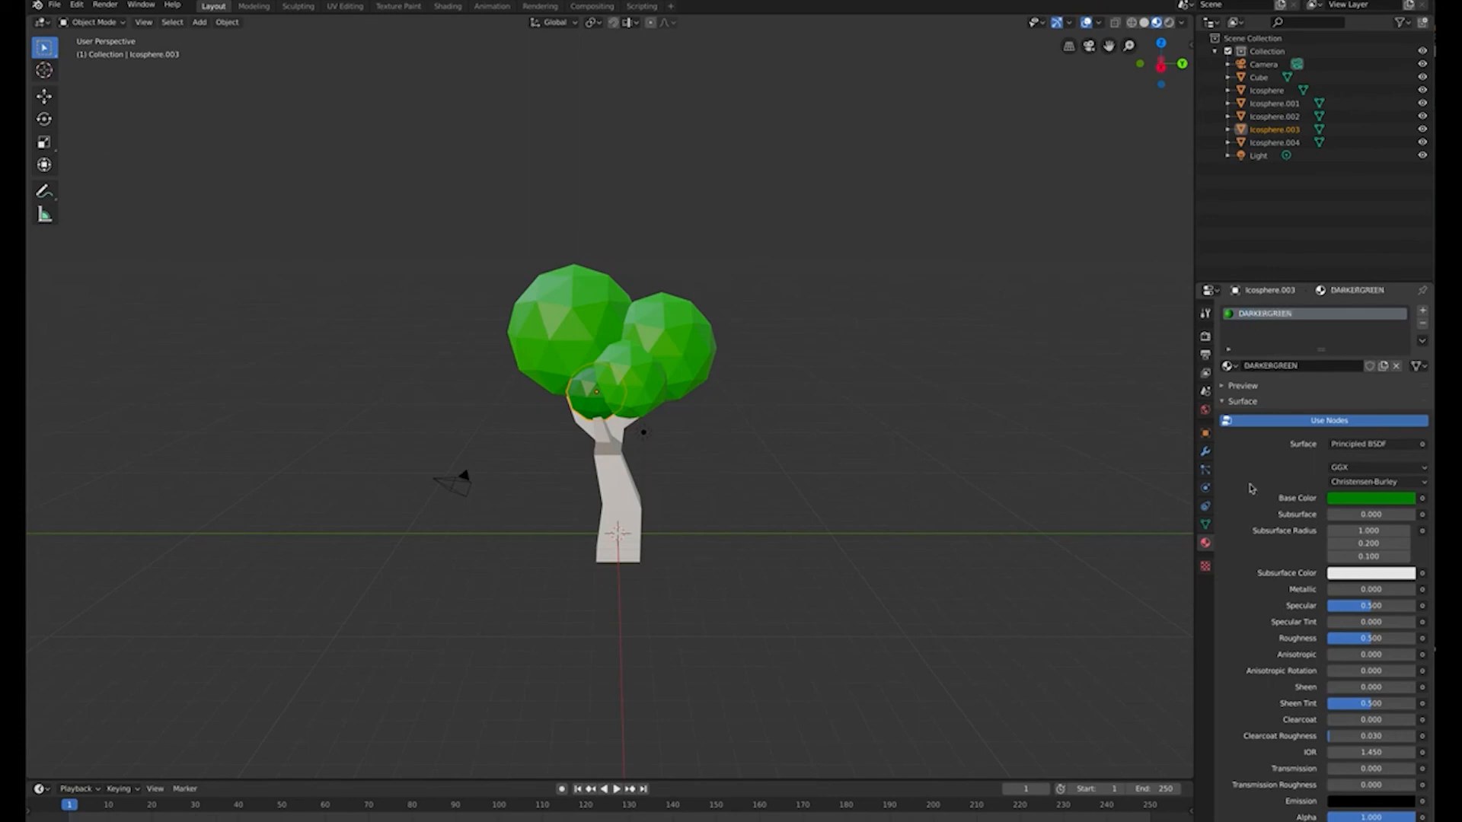
Assign the DARKERGREEN material to the second-largest ico sphere and lower the brightness of its base color.
{"action": "middle_click_drag", "start_coordinate": [677, 430], "coordinate": [548, 420]}
{"action": "scroll", "coordinate": [551, 420], "scroll_direction": "up", "scroll_amount": 3}
{"action": "left_click", "coordinate": [613, 386]}
{"action": "middle_click_drag", "start_coordinate": [612, 385], "coordinate": [740, 371]}
{"action": "left_click", "coordinate": [737, 333]}
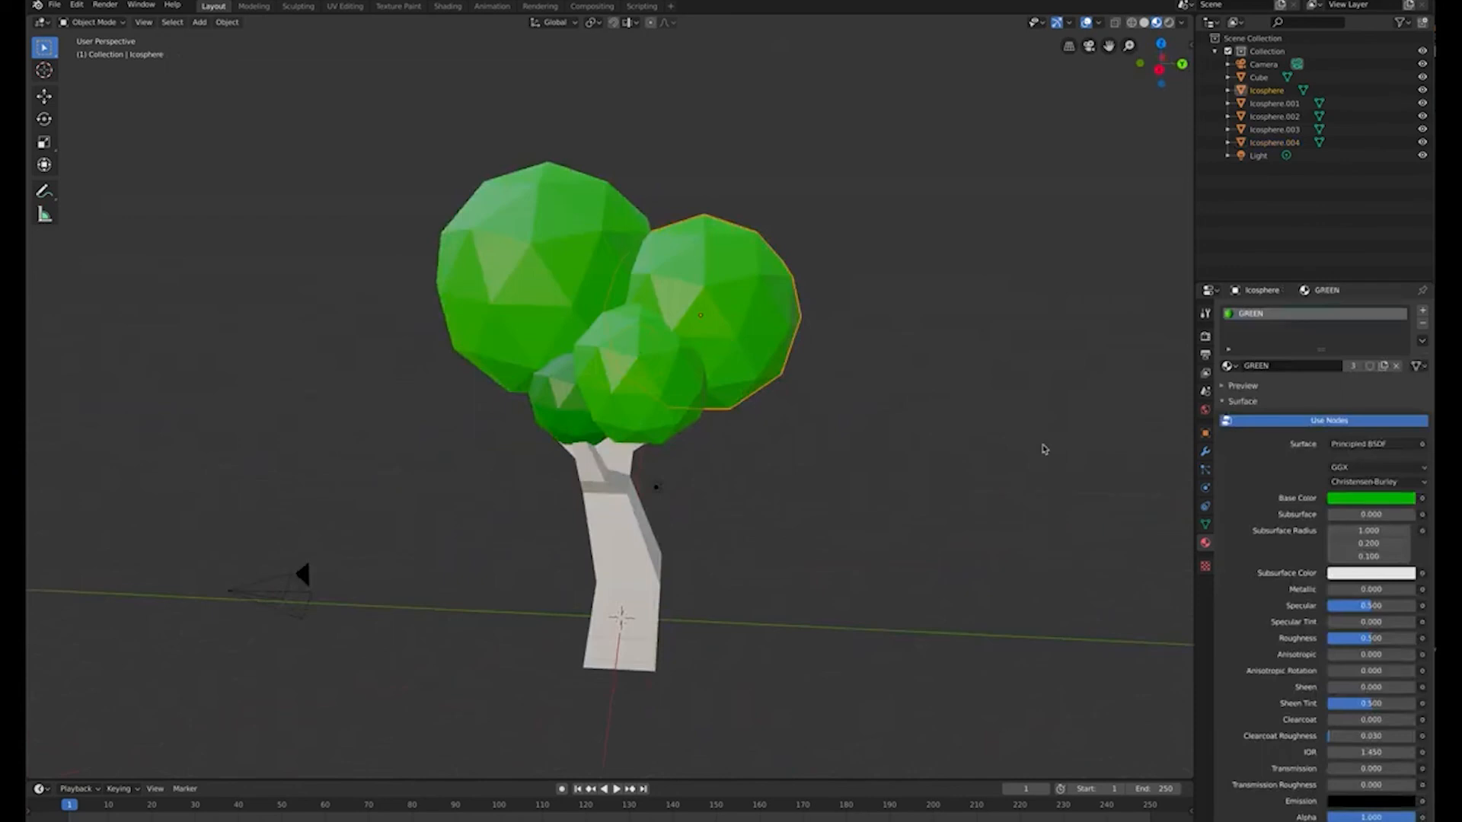
{"action": "left_click", "coordinate": [1371, 502]}
{"action": "left_click", "coordinate": [1227, 365]}
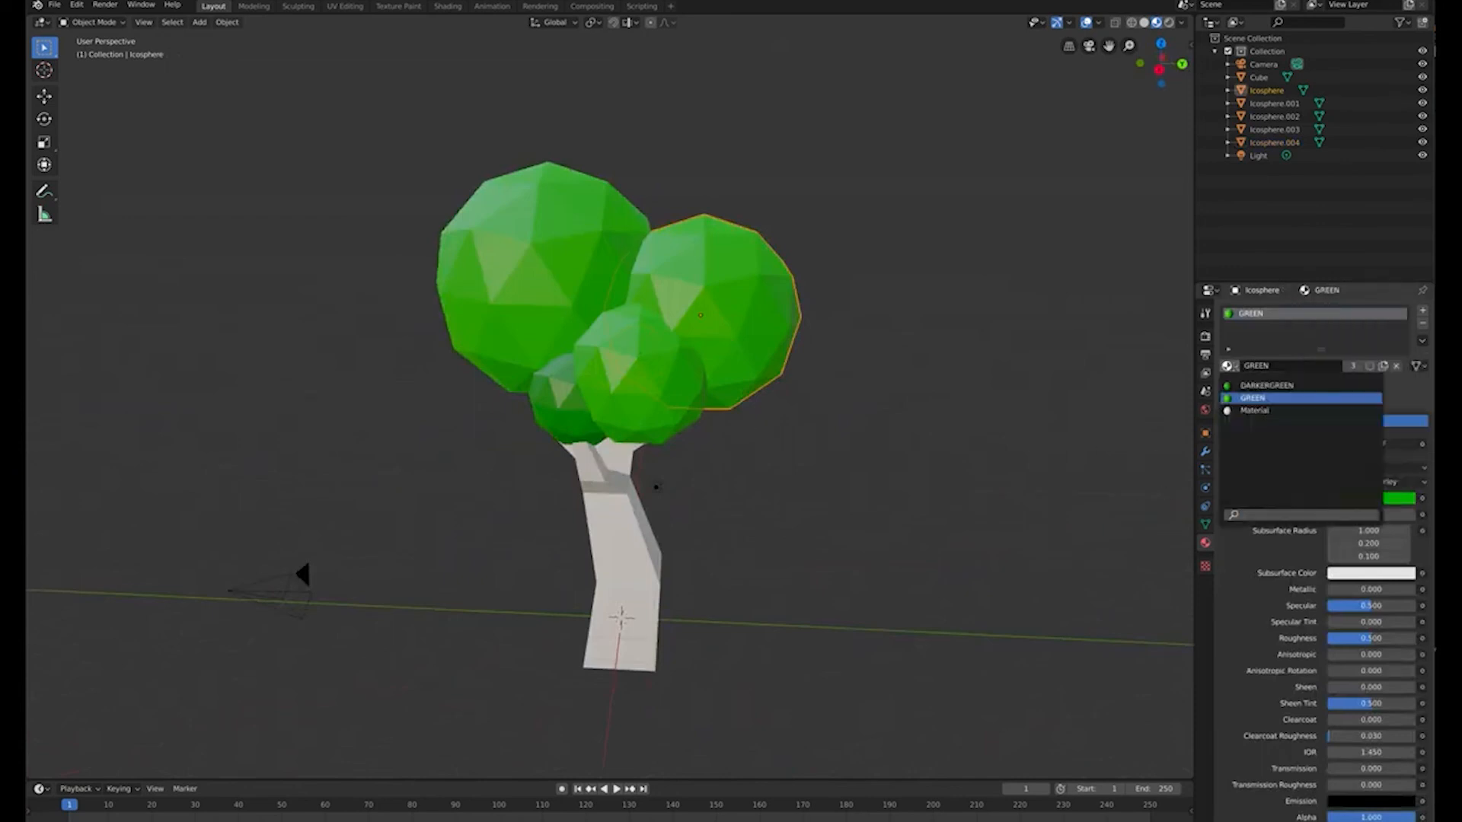
{"action": "left_click", "coordinate": [1264, 380]}
{"action": "left_click", "coordinate": [1353, 499]}
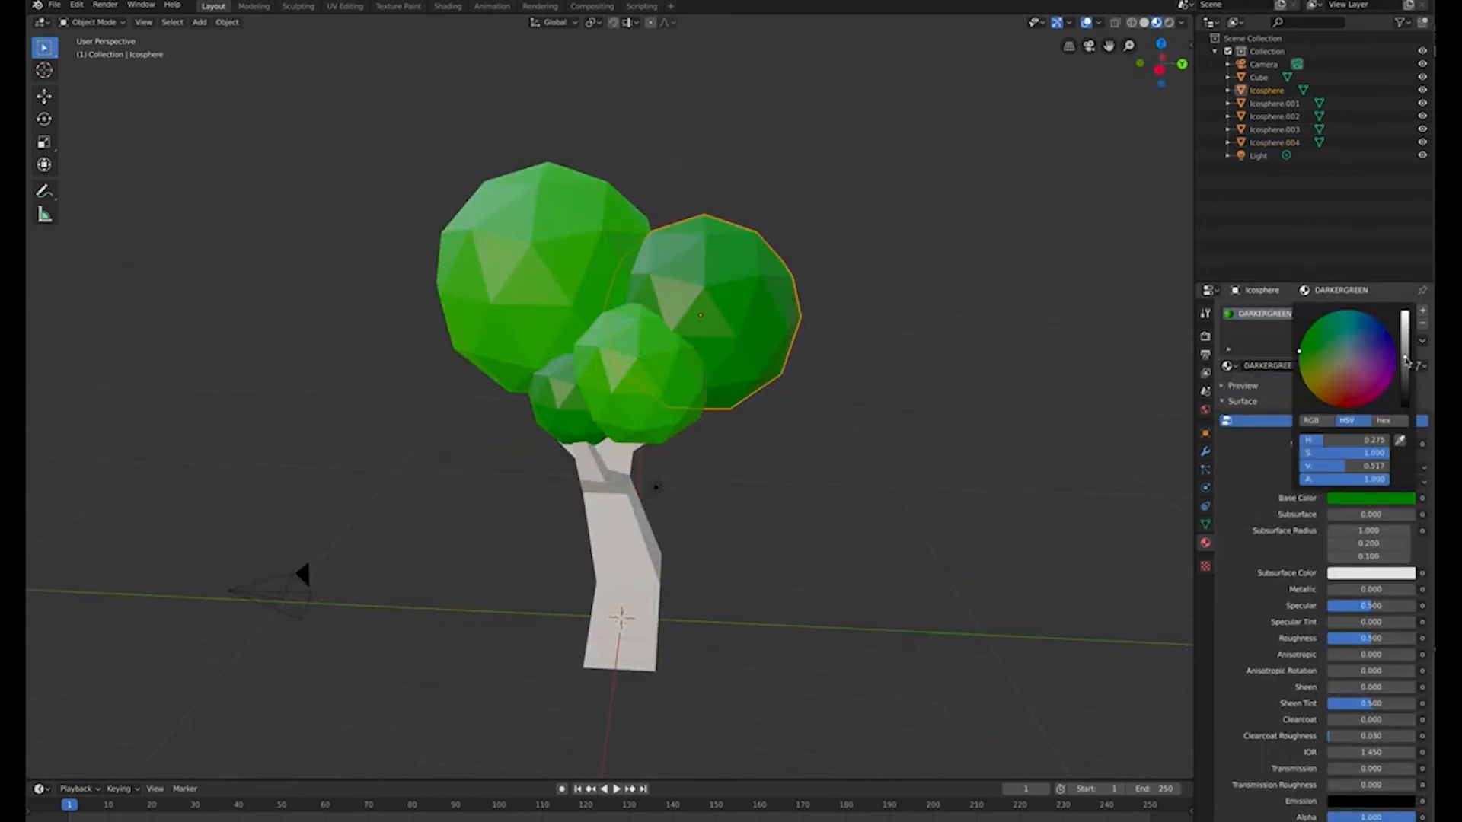
{"action": "left_click_drag", "start_coordinate": [1407, 363], "coordinate": [1405, 374]}
Assign the GREEN material to the small uncolored ico sphere at the back of the tree.
{"action": "middle_click_drag", "start_coordinate": [1041, 398], "coordinate": [906, 375]}
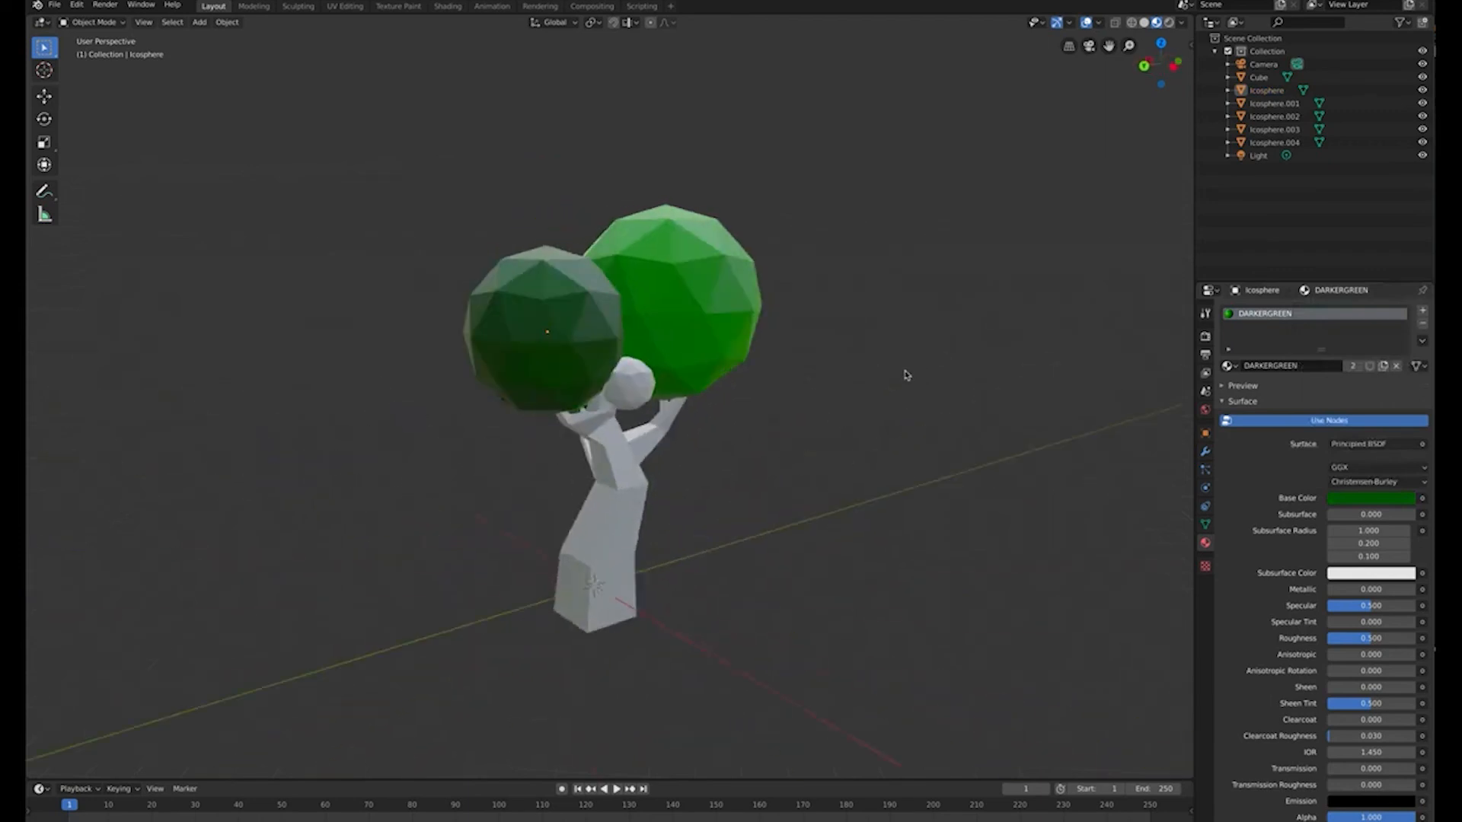
{"action": "left_click", "coordinate": [626, 392]}
{"action": "left_click", "coordinate": [1227, 366]}
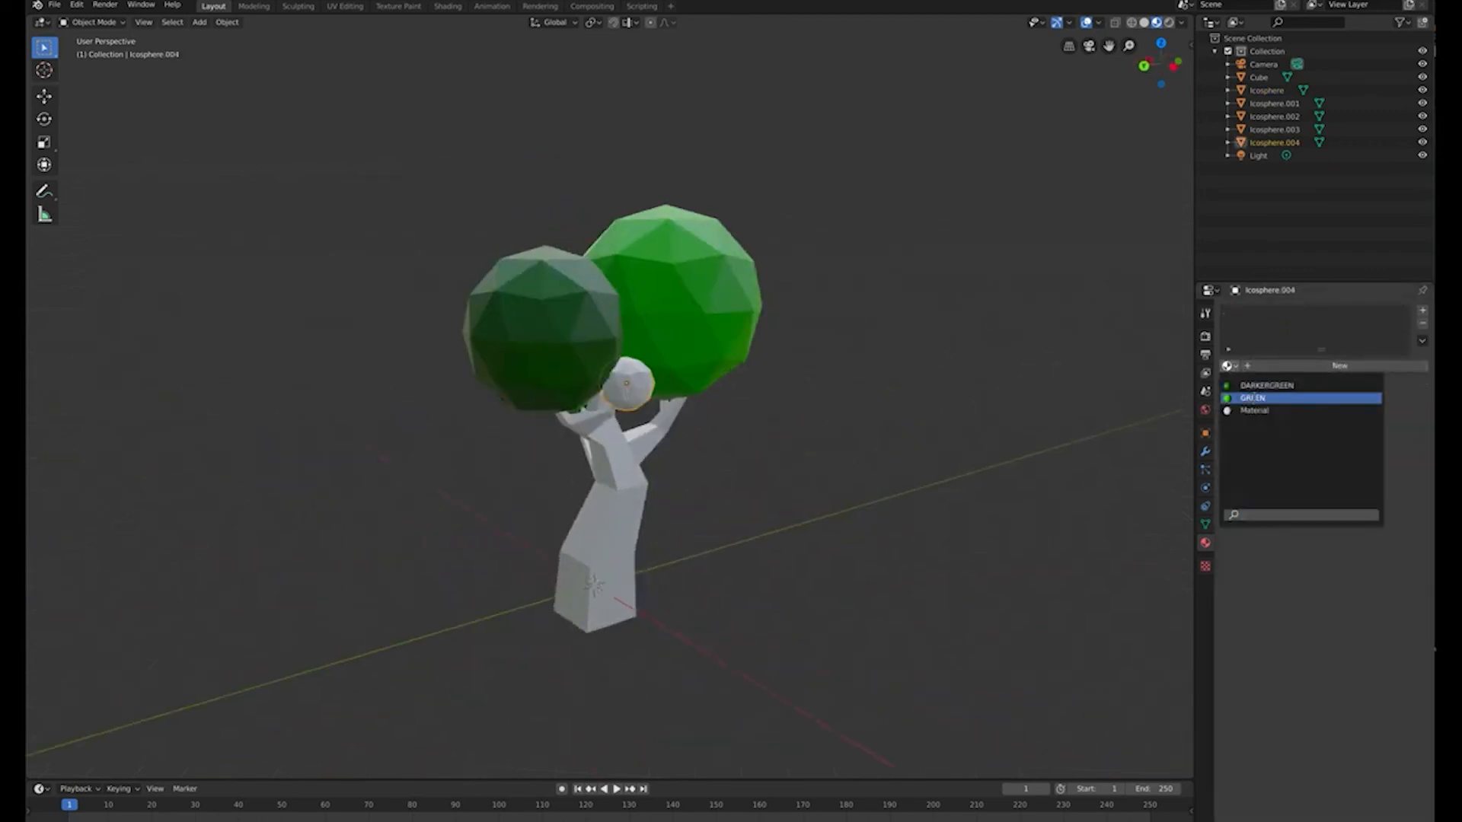
{"action": "left_click", "coordinate": [1263, 396]}
Rename the trunk's material to BROWN and change its base color to a dark reddish brown.
{"action": "middle_click_drag", "start_coordinate": [845, 408], "coordinate": [990, 411]}
{"action": "left_click", "coordinate": [631, 567]}
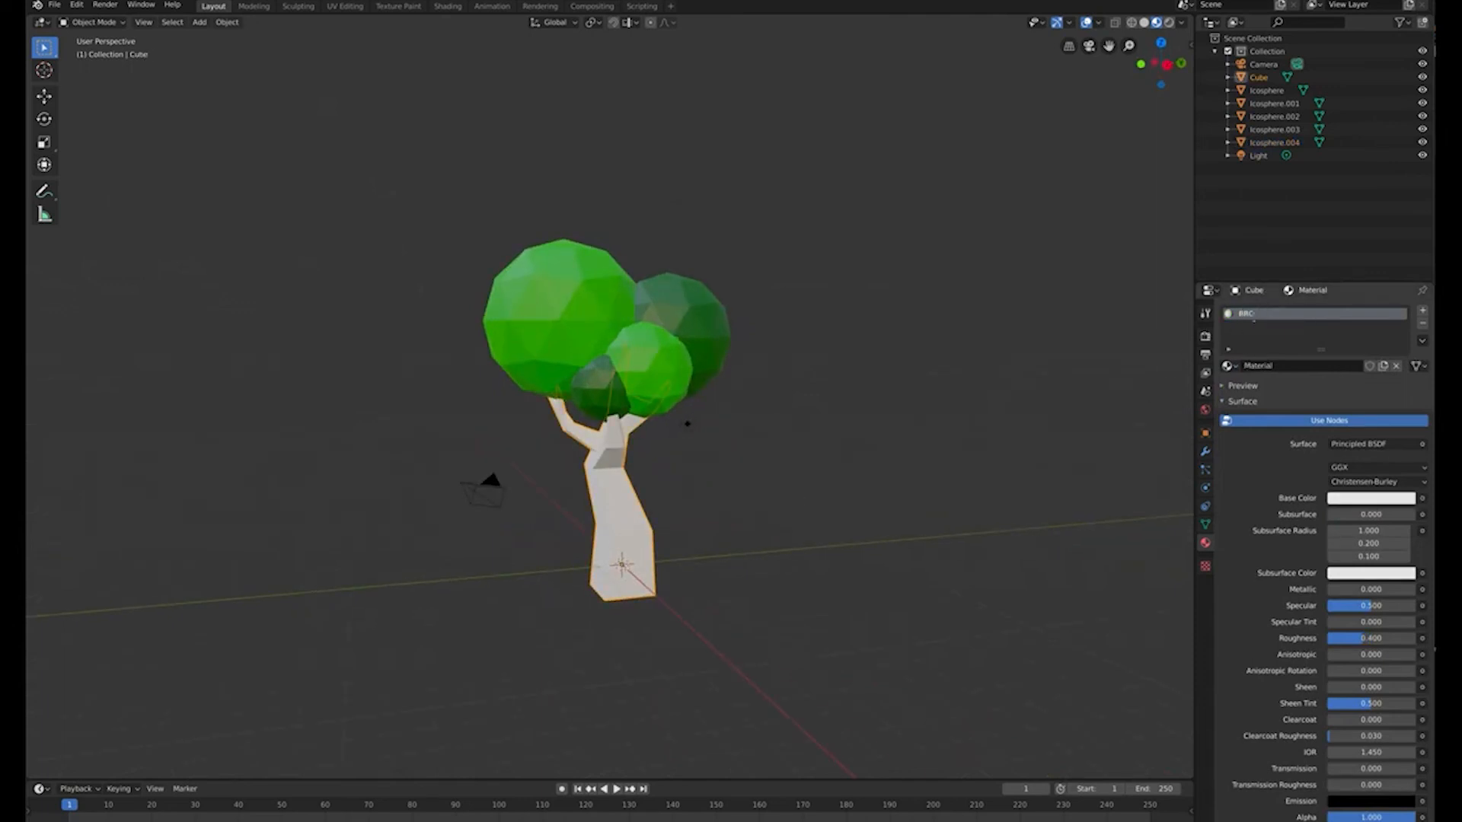
{"action": "left_click", "coordinate": [1369, 504]}
{"action": "left_click_drag", "start_coordinate": [1342, 379], "coordinate": [1327, 394]}
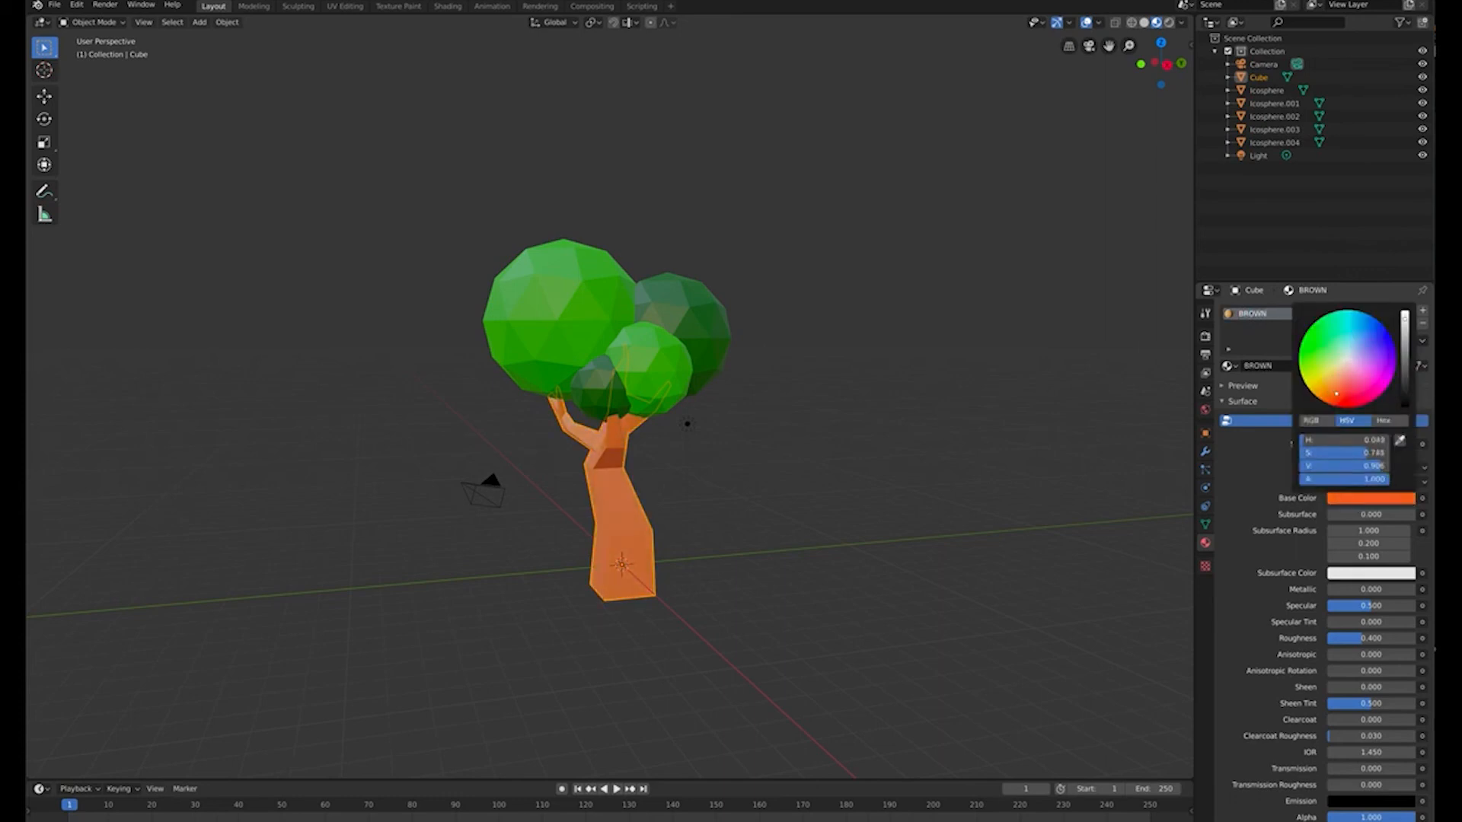
{"action": "left_click", "coordinate": [1361, 499]}
{"action": "left_click_drag", "start_coordinate": [1405, 319], "coordinate": [1404, 372]}
{"action": "middle_click_drag", "start_coordinate": [880, 456], "coordinate": [498, 549]}
{"action": "scroll", "coordinate": [638, 474], "scroll_direction": "up", "scroll_amount": 4}
{"action": "scroll", "coordinate": [800, 561], "scroll_direction": "down", "scroll_amount": 4}
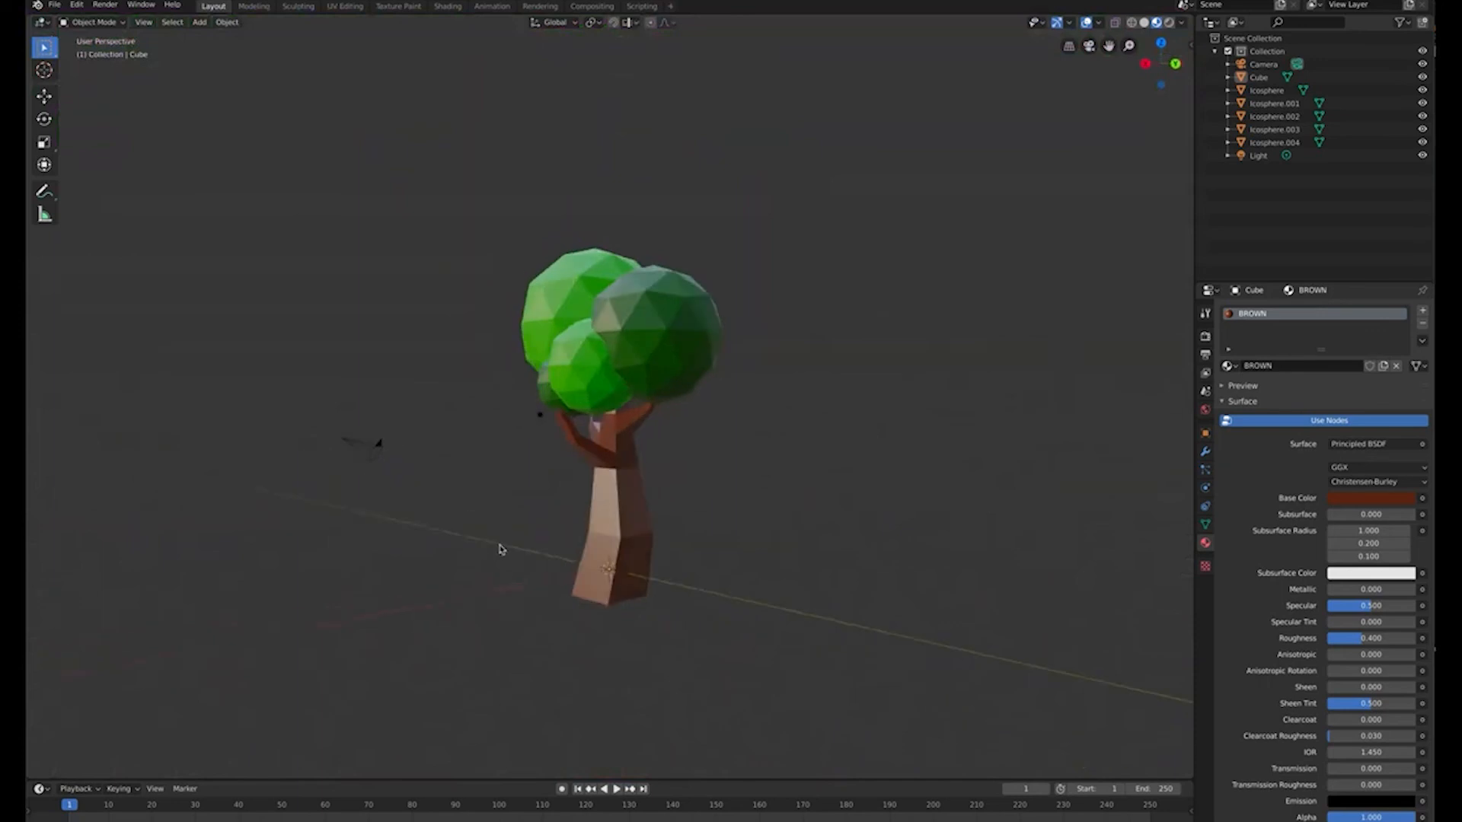
{"action": "middle_click_drag", "start_coordinate": [819, 549], "coordinate": [821, 550]}
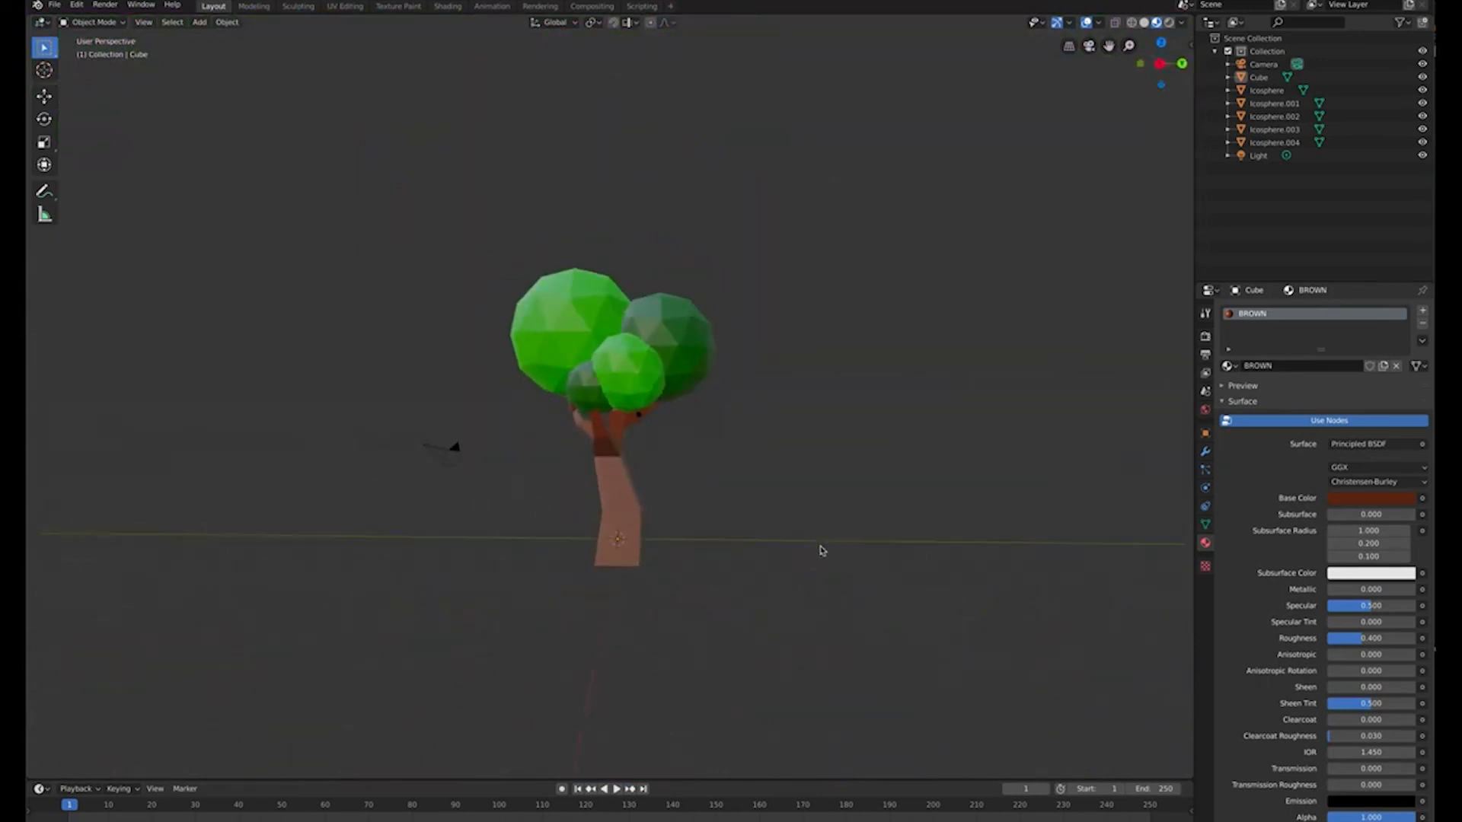